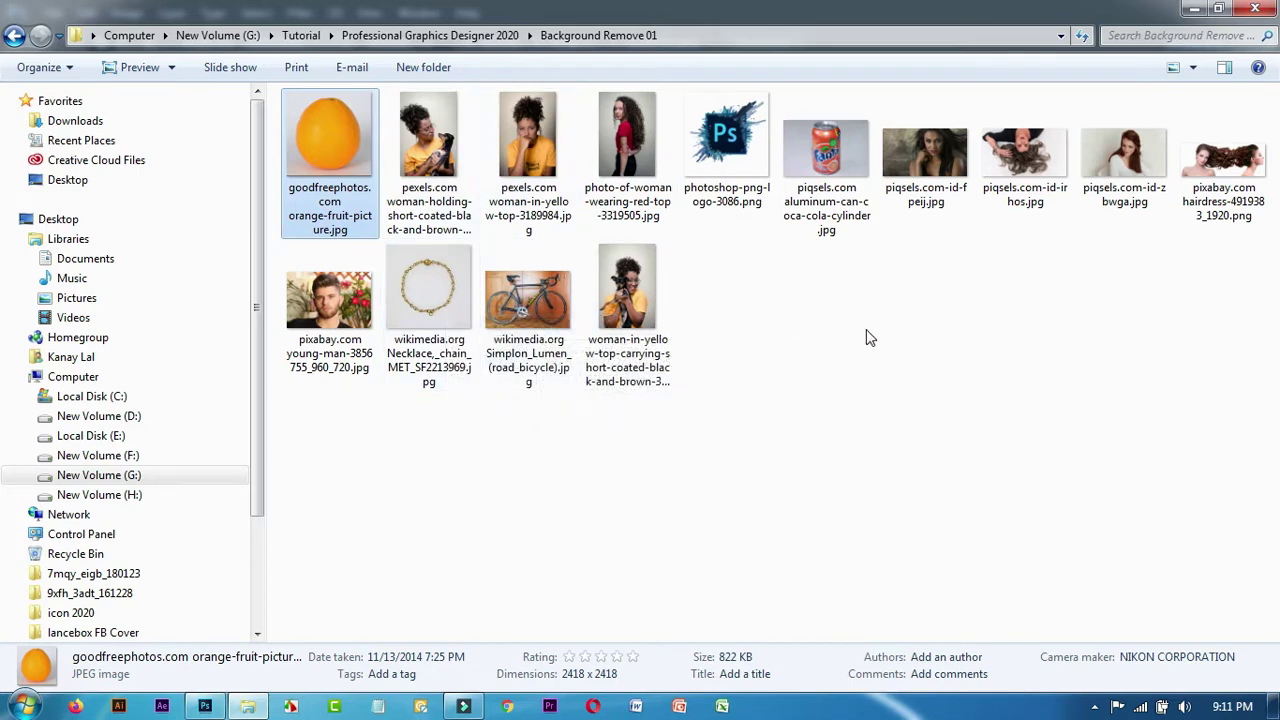
{"action": "right_click", "coordinate": [535, 302]}
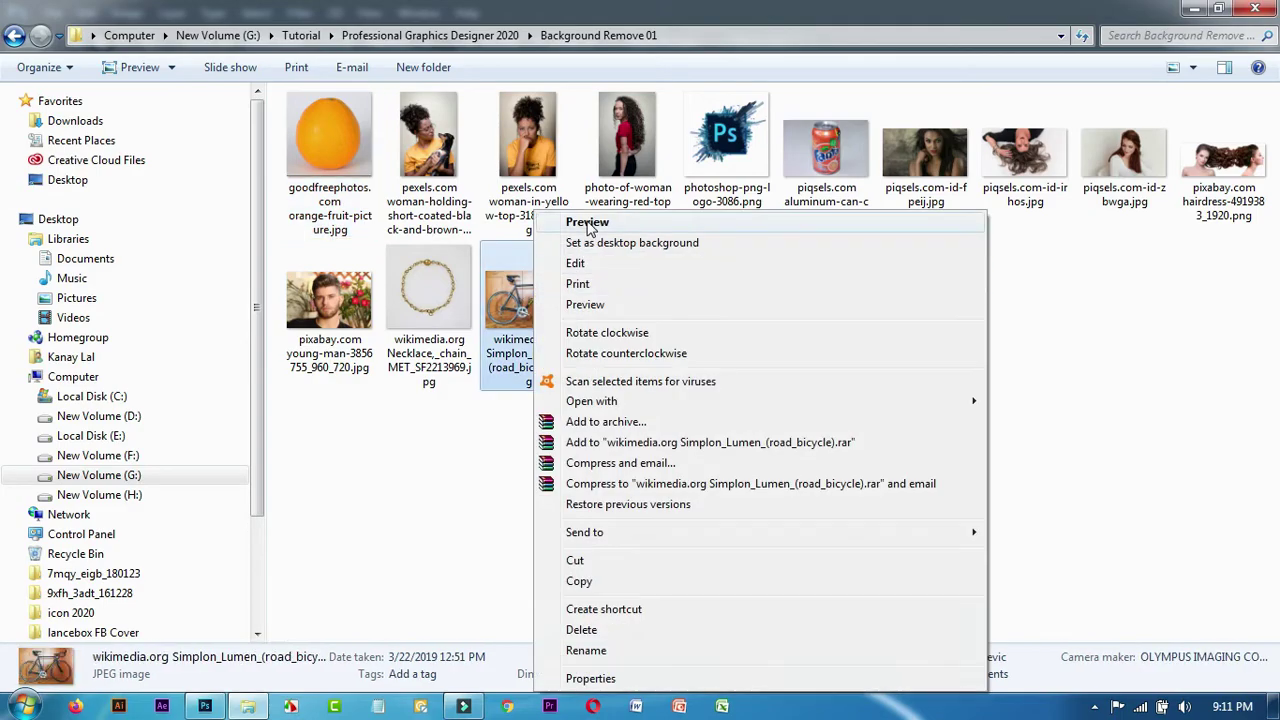
{"action": "left_click", "coordinate": [588, 222]}
{"action": "scroll", "coordinate": [705, 361], "scroll_direction": "up", "scroll_amount": 2}
{"action": "scroll", "coordinate": [705, 361], "scroll_direction": "up", "scroll_amount": 2}
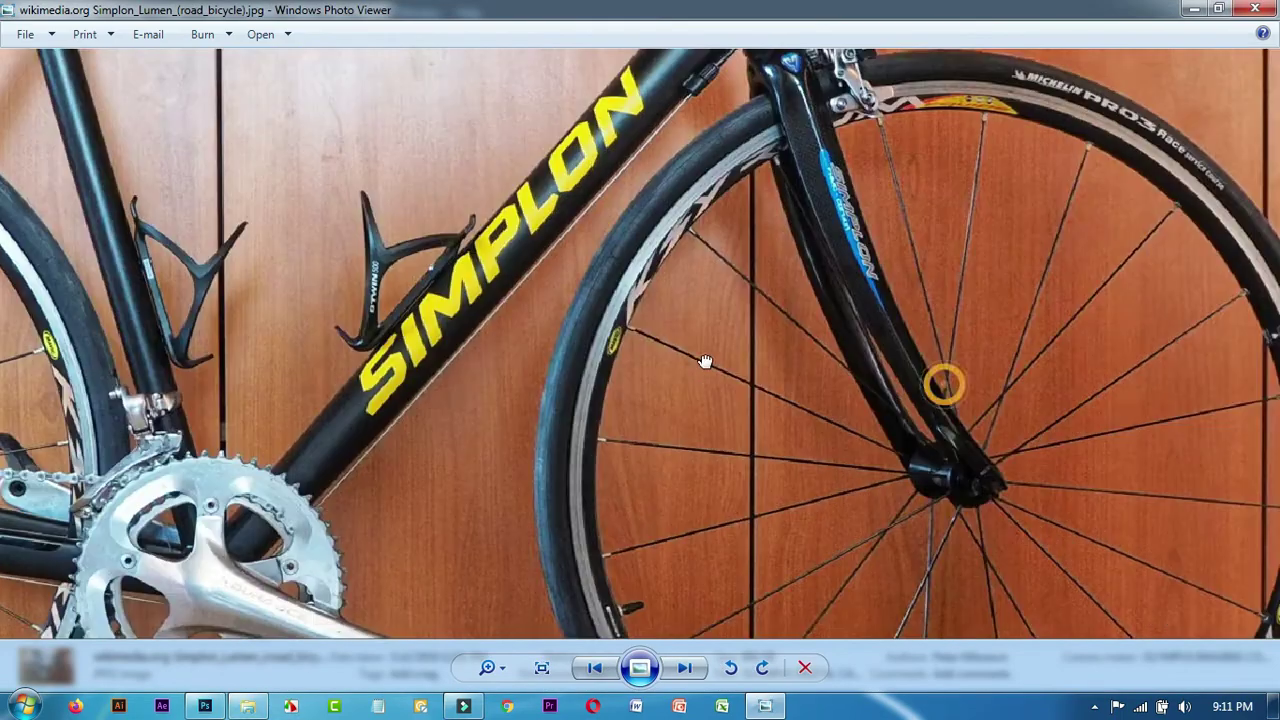
{"action": "scroll", "coordinate": [705, 361], "scroll_direction": "down", "scroll_amount": 2}
{"action": "left_click", "coordinate": [1255, 8]}
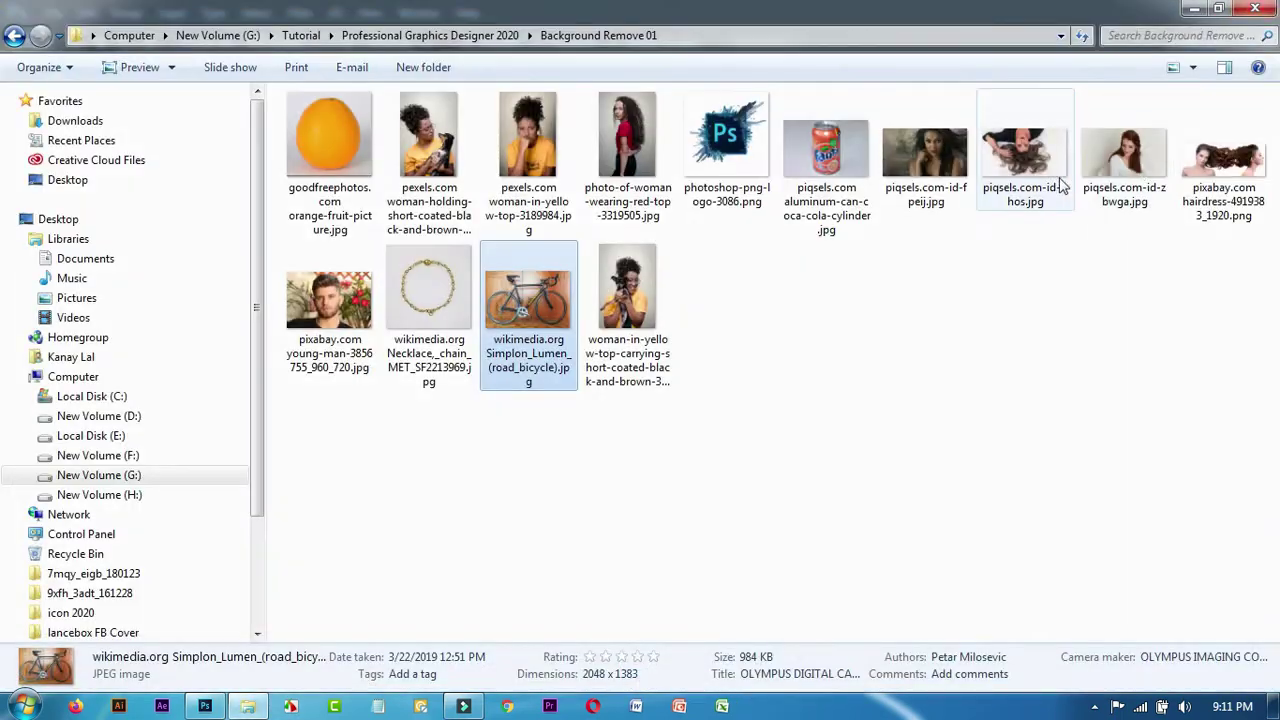
{"action": "double_click", "coordinate": [1045, 162]}
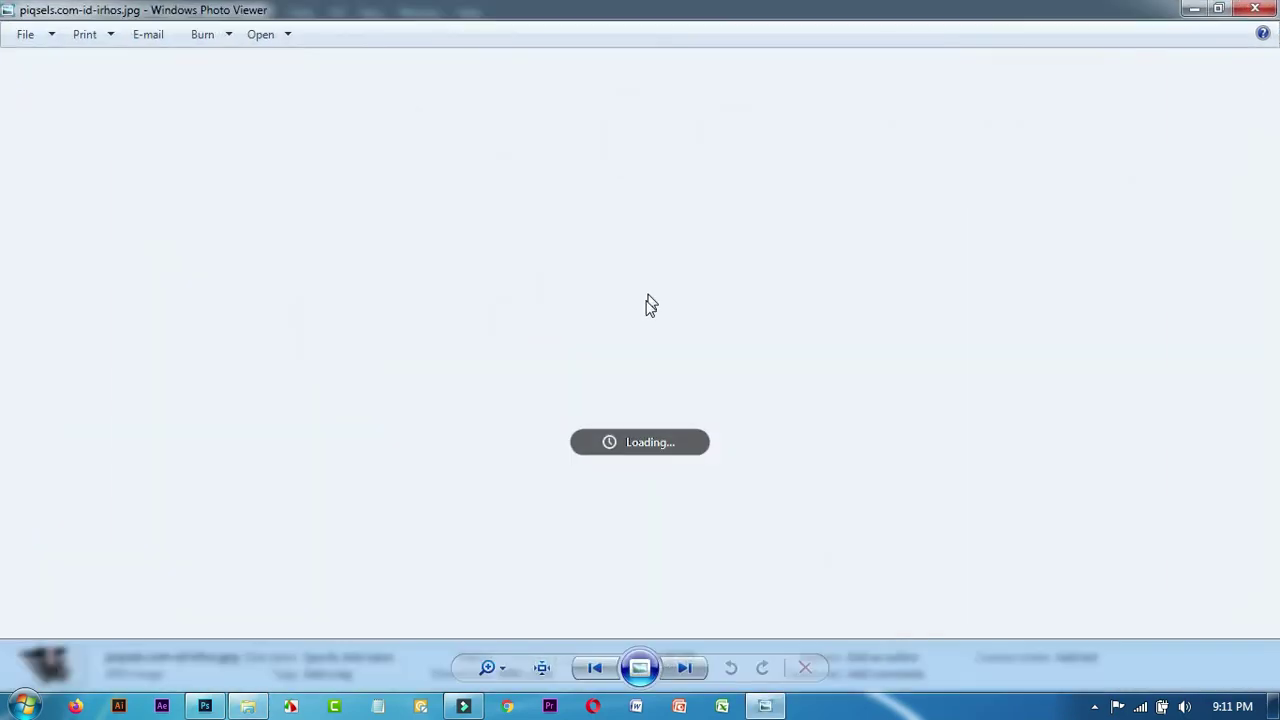
{"action": "scroll", "coordinate": [700, 423], "scroll_direction": "up", "scroll_amount": 2}
{"action": "scroll", "coordinate": [723, 451], "scroll_direction": "up", "scroll_amount": 2}
{"action": "left_click_drag", "start_coordinate": [723, 451], "coordinate": [928, 150]}
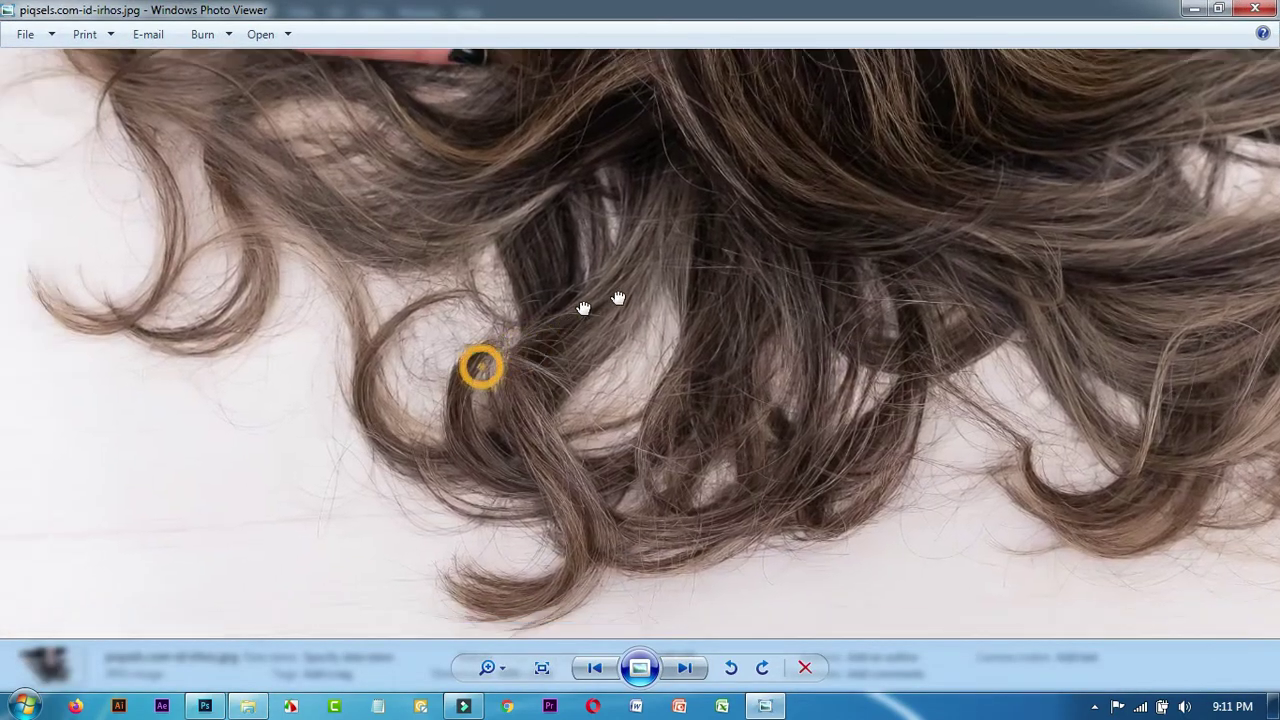
{"action": "left_click_drag", "start_coordinate": [480, 366], "coordinate": [530, 297]}
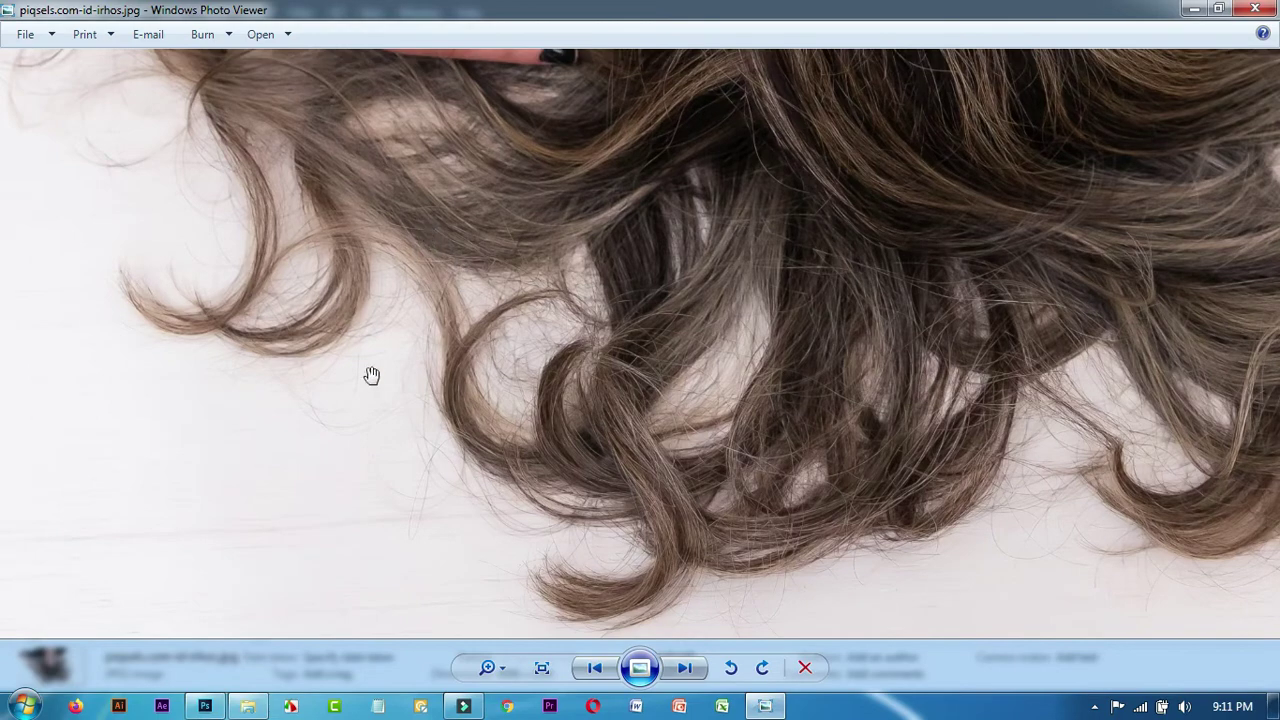
{"action": "left_click_drag", "start_coordinate": [1123, 404], "coordinate": [735, 217]}
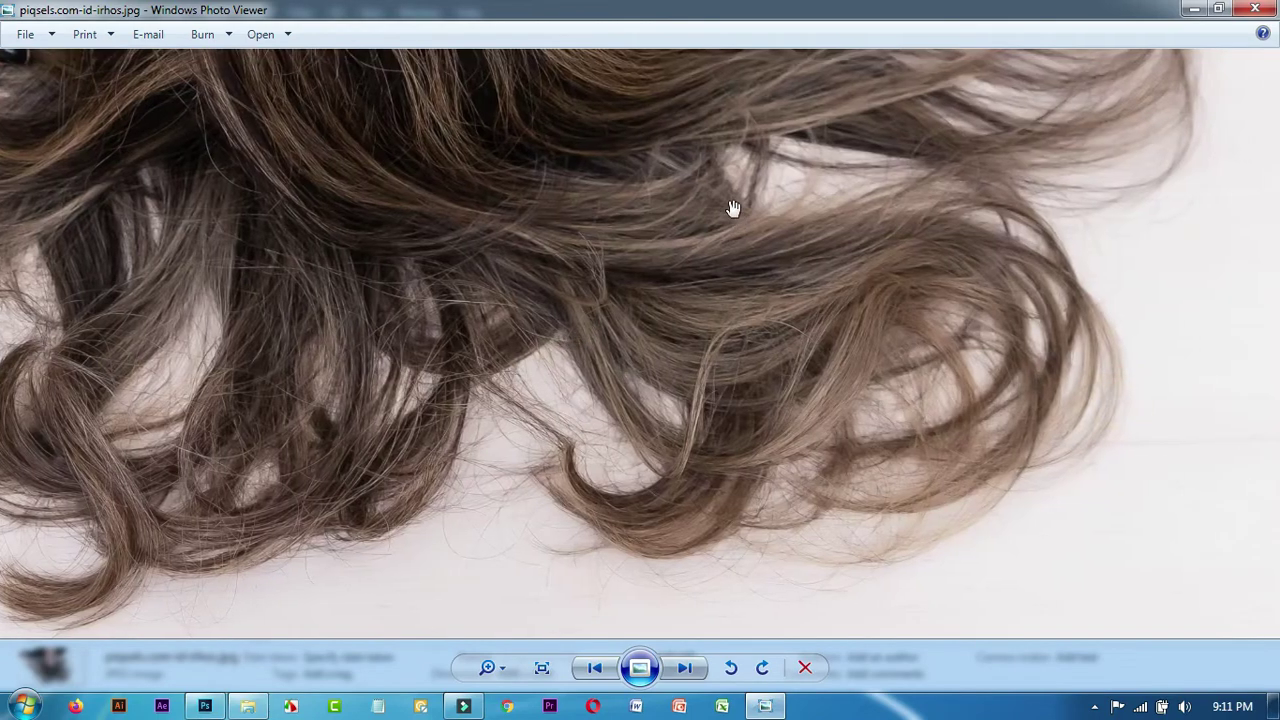
{"action": "left_click", "coordinate": [1258, 9]}
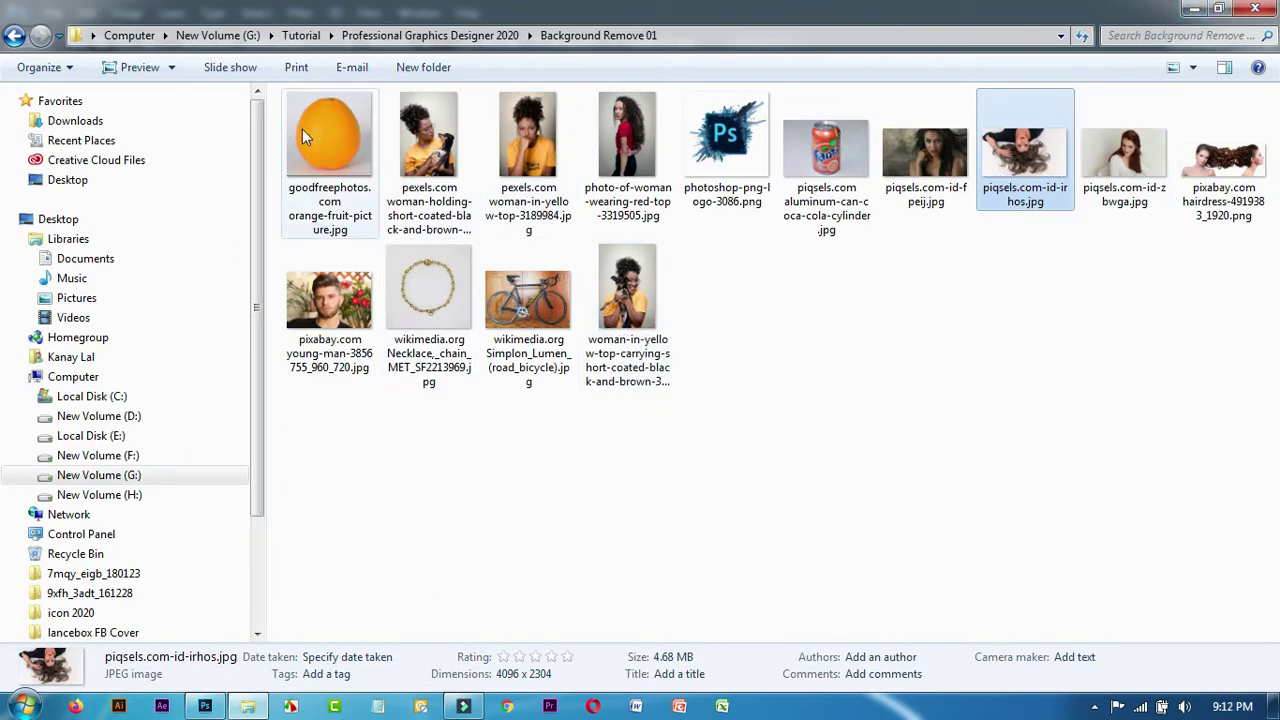
{"action": "left_click", "coordinate": [327, 118]}
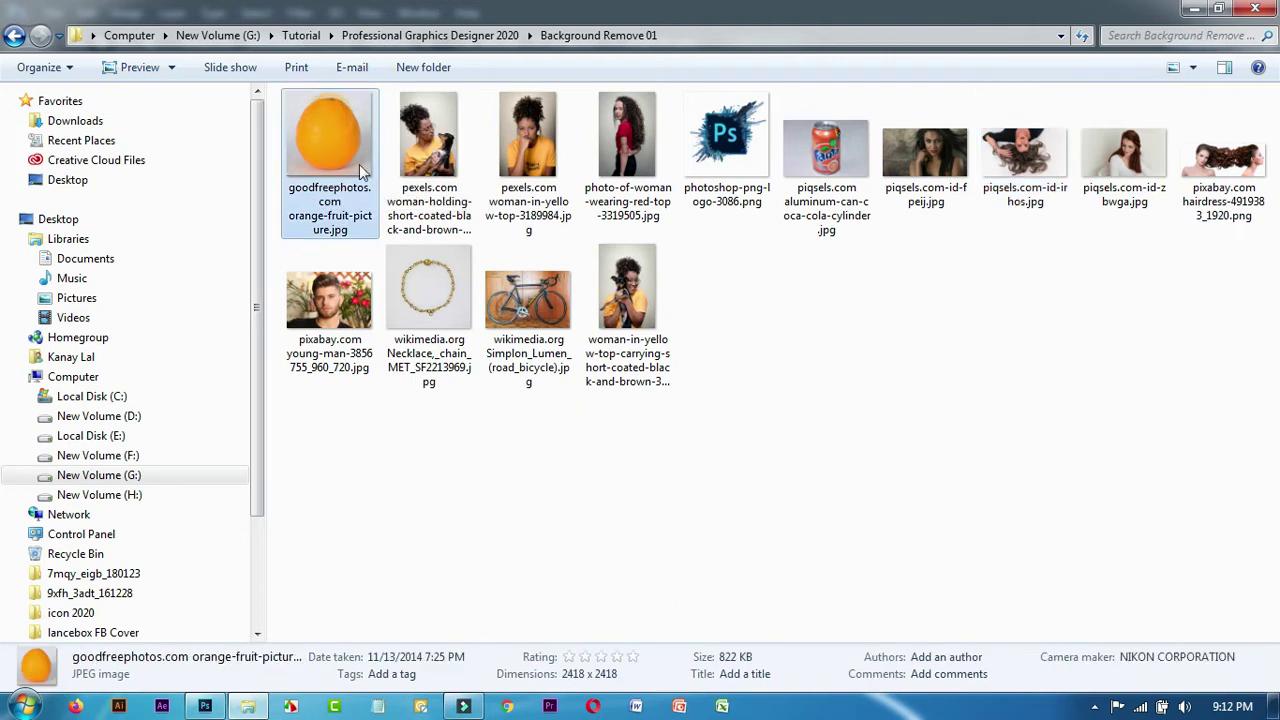
Place the orange photo onto the open canvas, then close the document without saving
{"action": "left_click", "coordinate": [838, 170]}
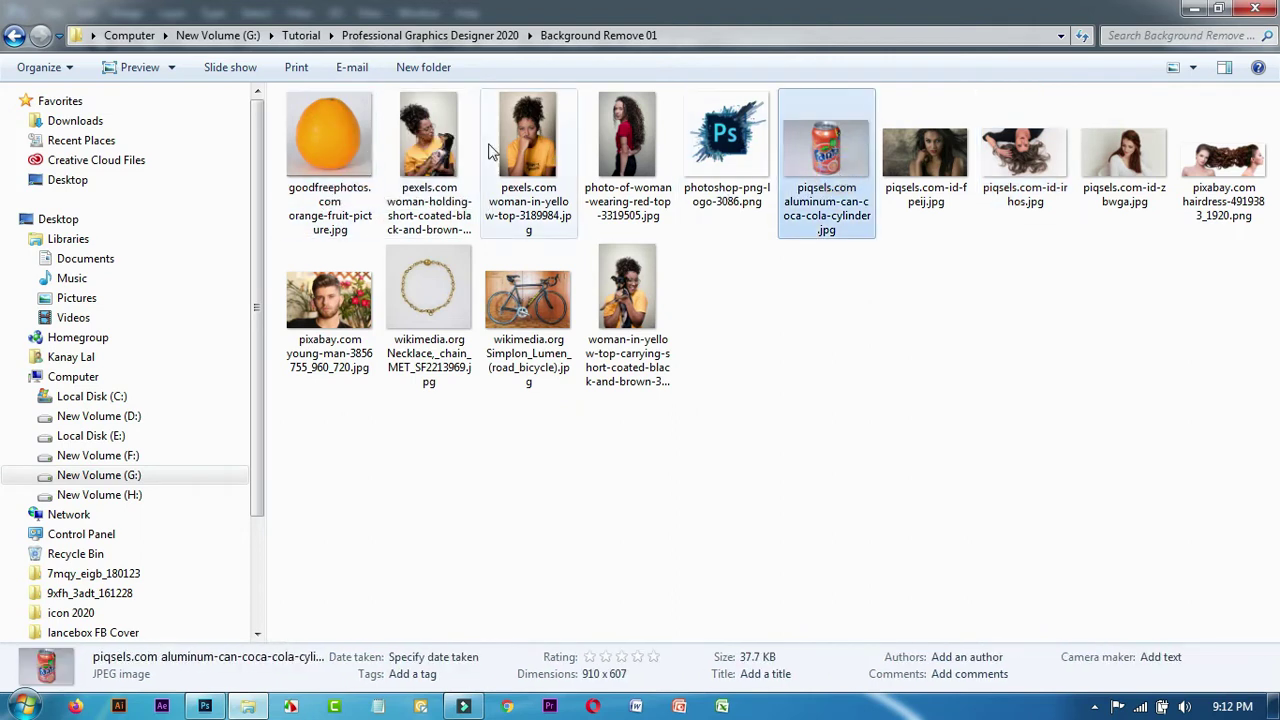
{"action": "left_click", "coordinate": [302, 116]}
{"action": "left_click_drag", "start_coordinate": [334, 150], "coordinate": [218, 713]}
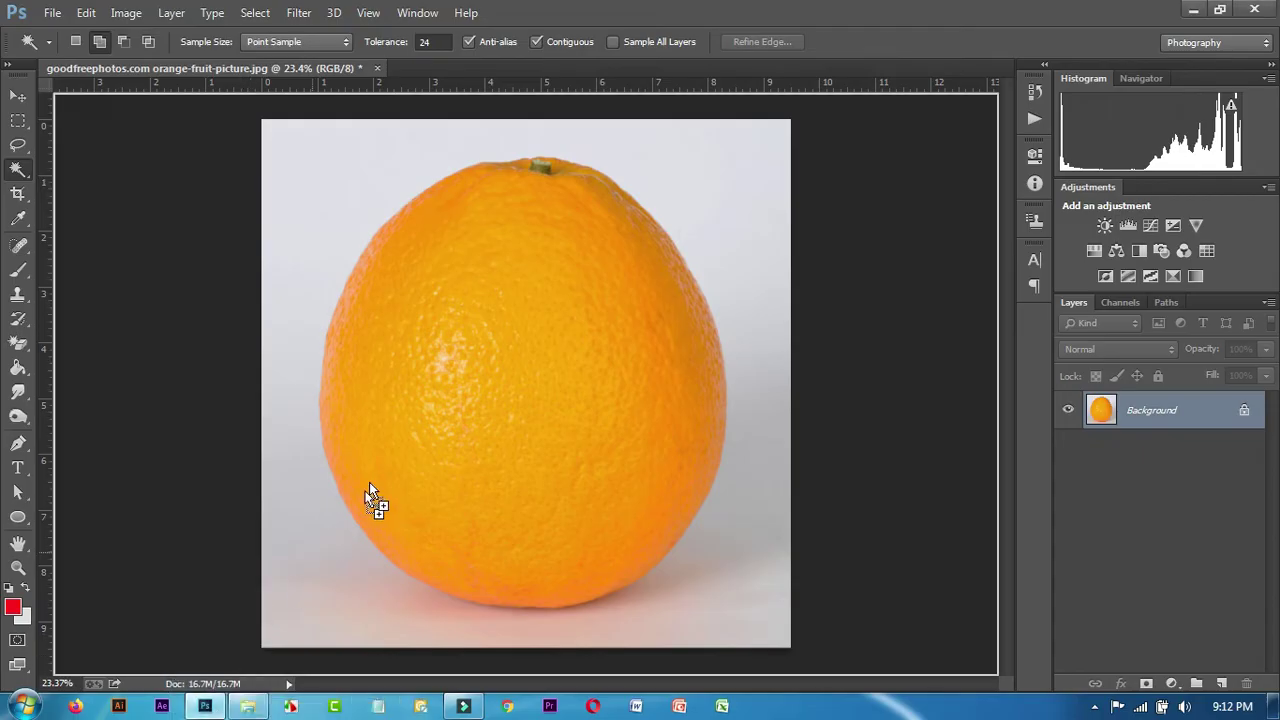
{"action": "left_click_drag", "start_coordinate": [218, 713], "coordinate": [459, 426]}
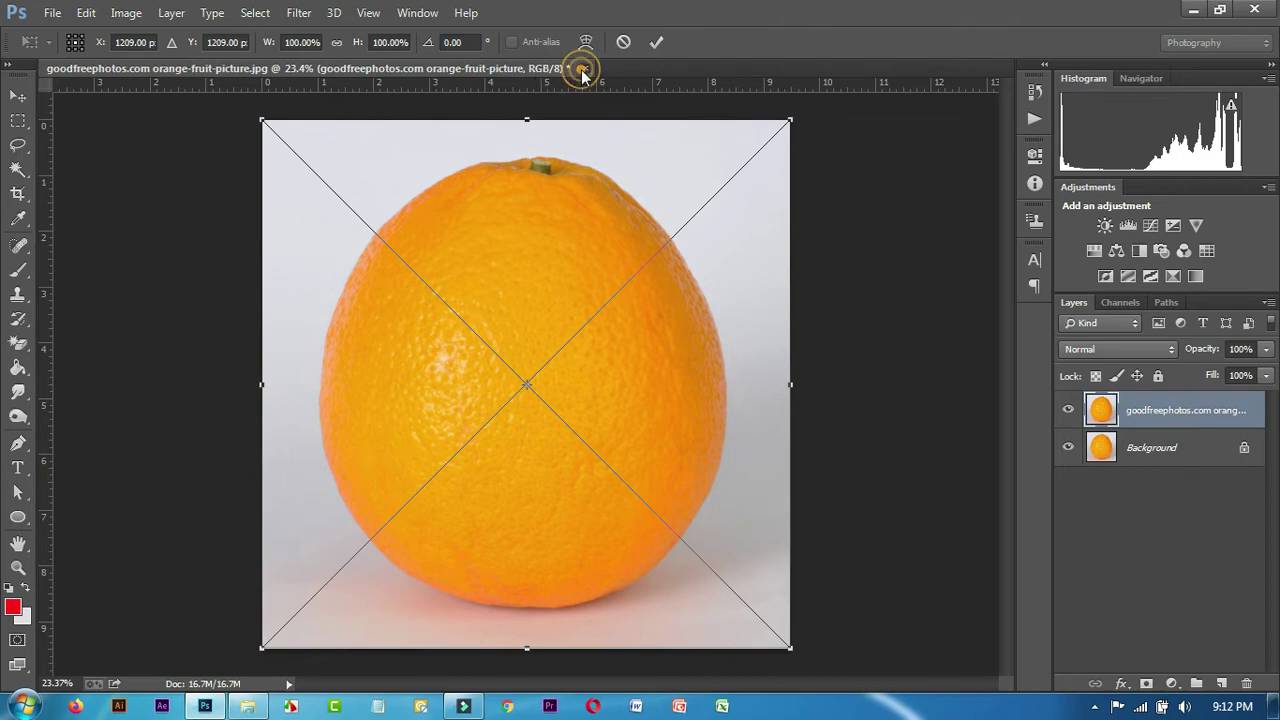
{"action": "left_click", "coordinate": [586, 78]}
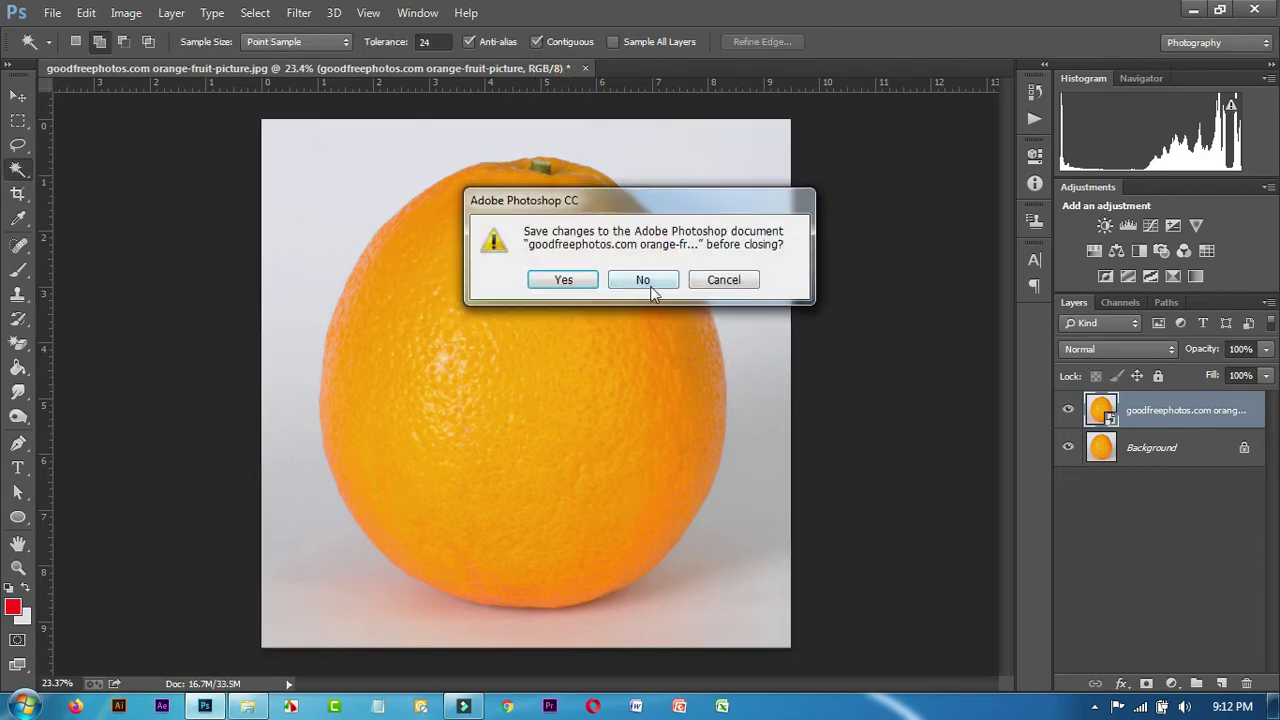
{"action": "left_click", "coordinate": [648, 283]}
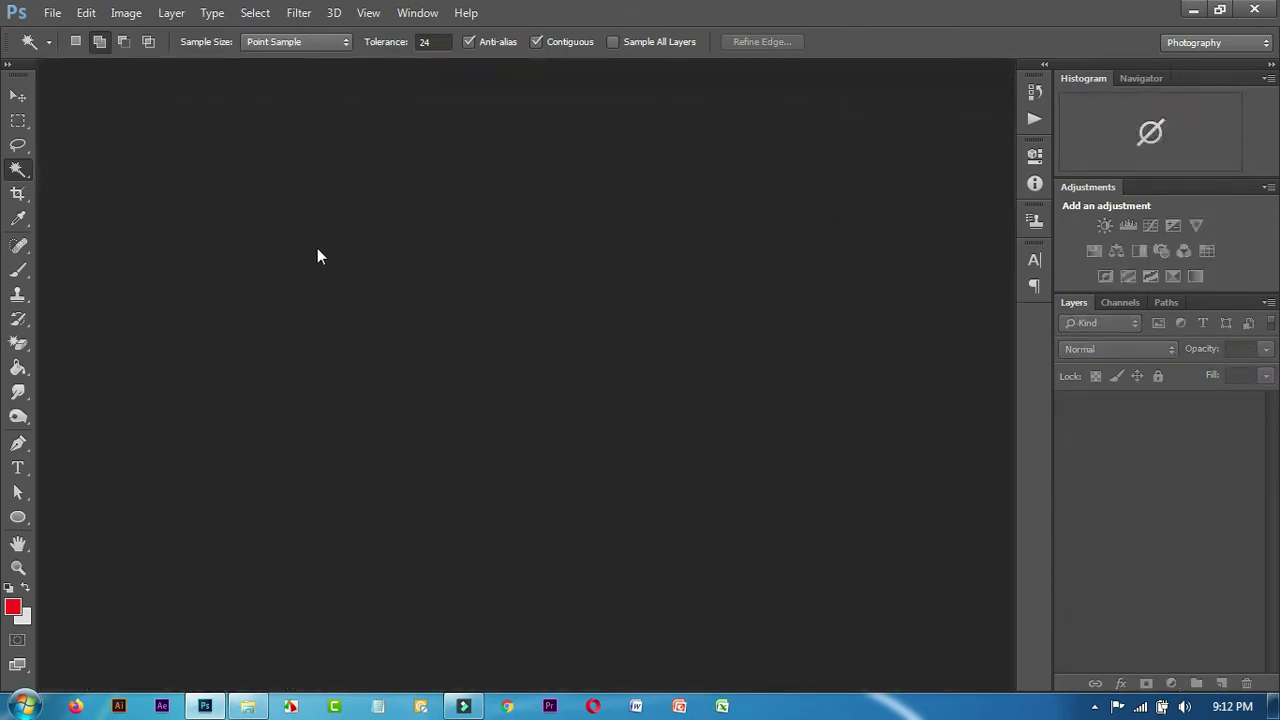
Open goodfreephotos.com orange-fruit-picture.jpg from the Background Remove 01 folder
{"action": "left_click", "coordinate": [52, 12]}
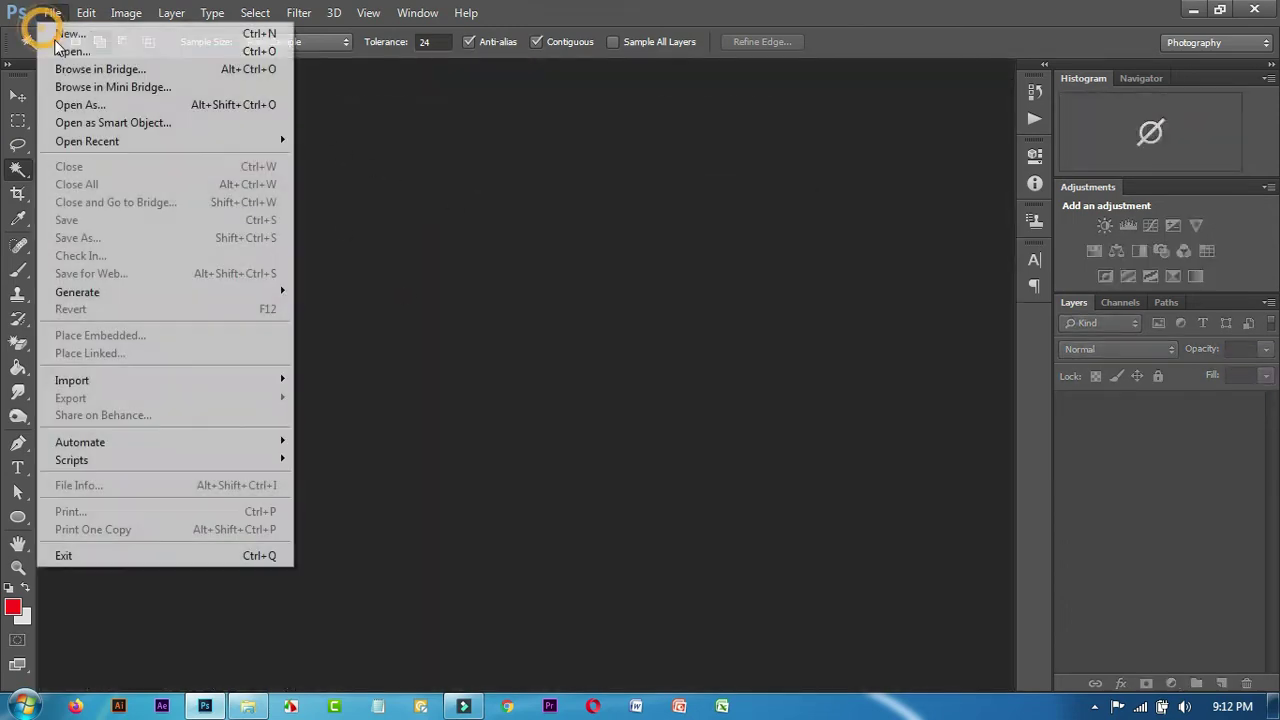
{"action": "left_click", "coordinate": [65, 52]}
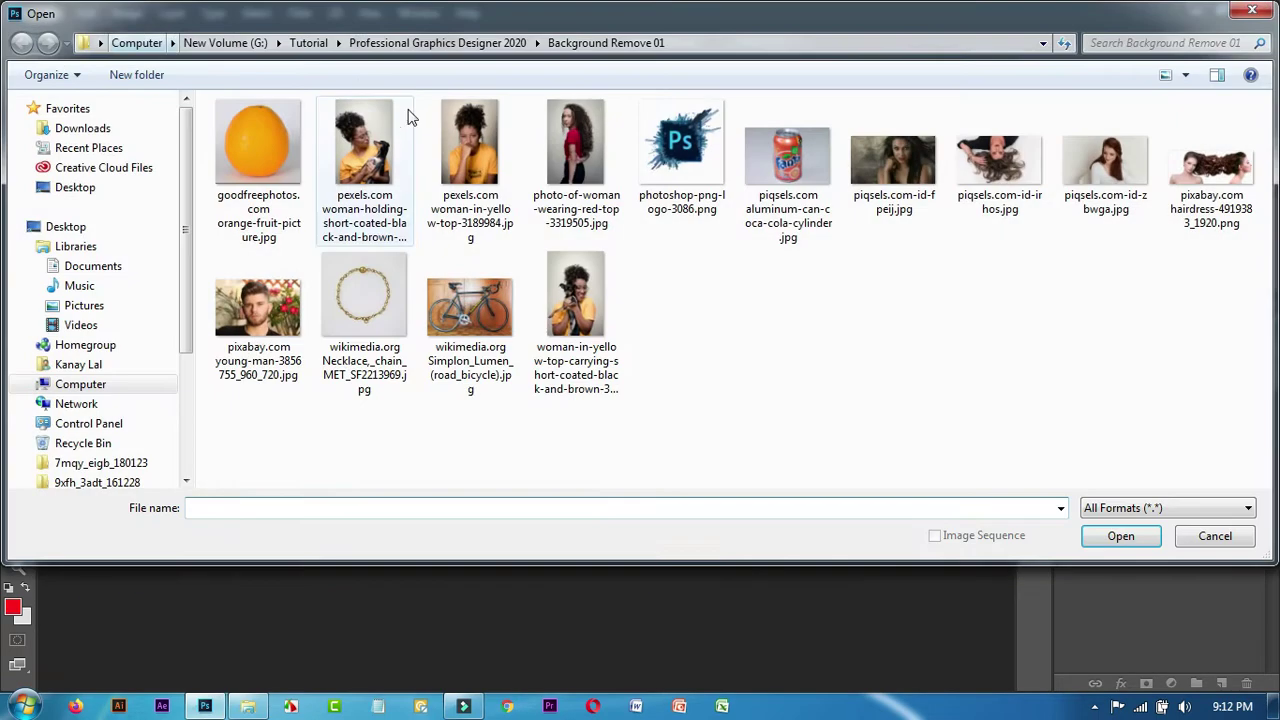
{"action": "double_click", "coordinate": [267, 160]}
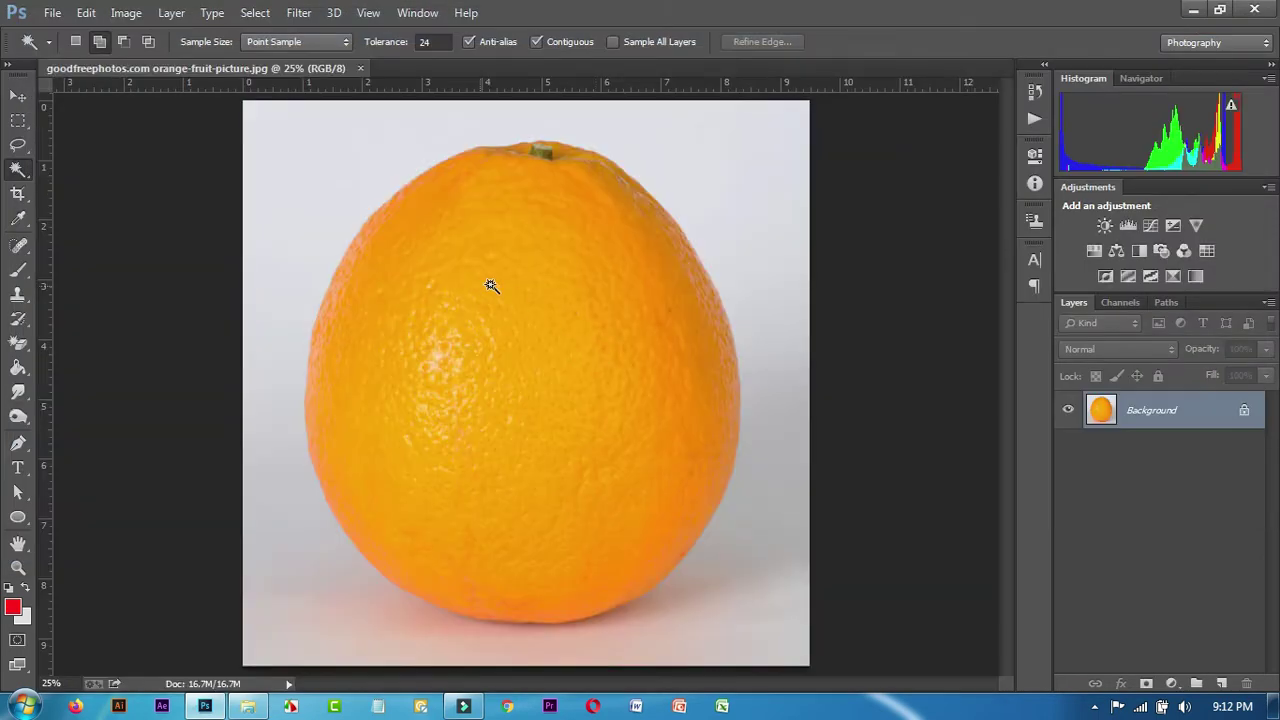
With the Move Tool selected, create an empty Layer 1 above the orange Background
{"action": "left_click", "coordinate": [17, 96]}
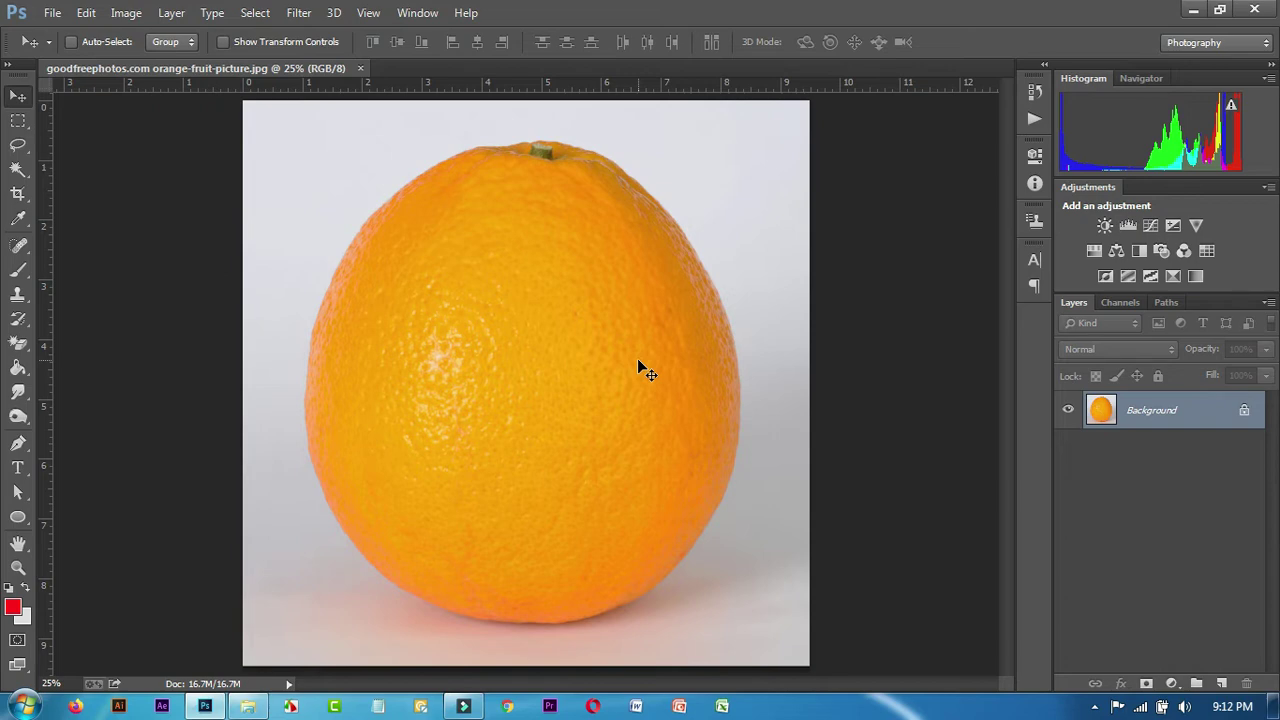
{"action": "left_click", "coordinate": [406, 10]}
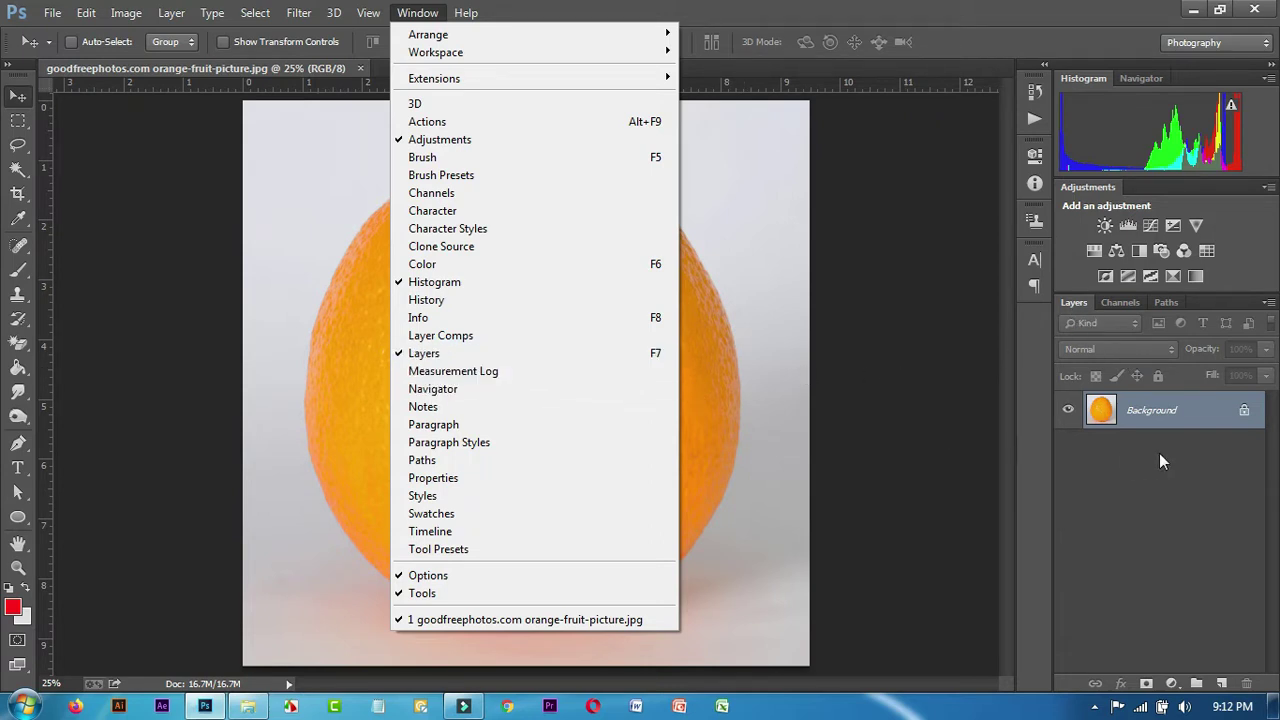
{"action": "left_click", "coordinate": [1206, 417]}
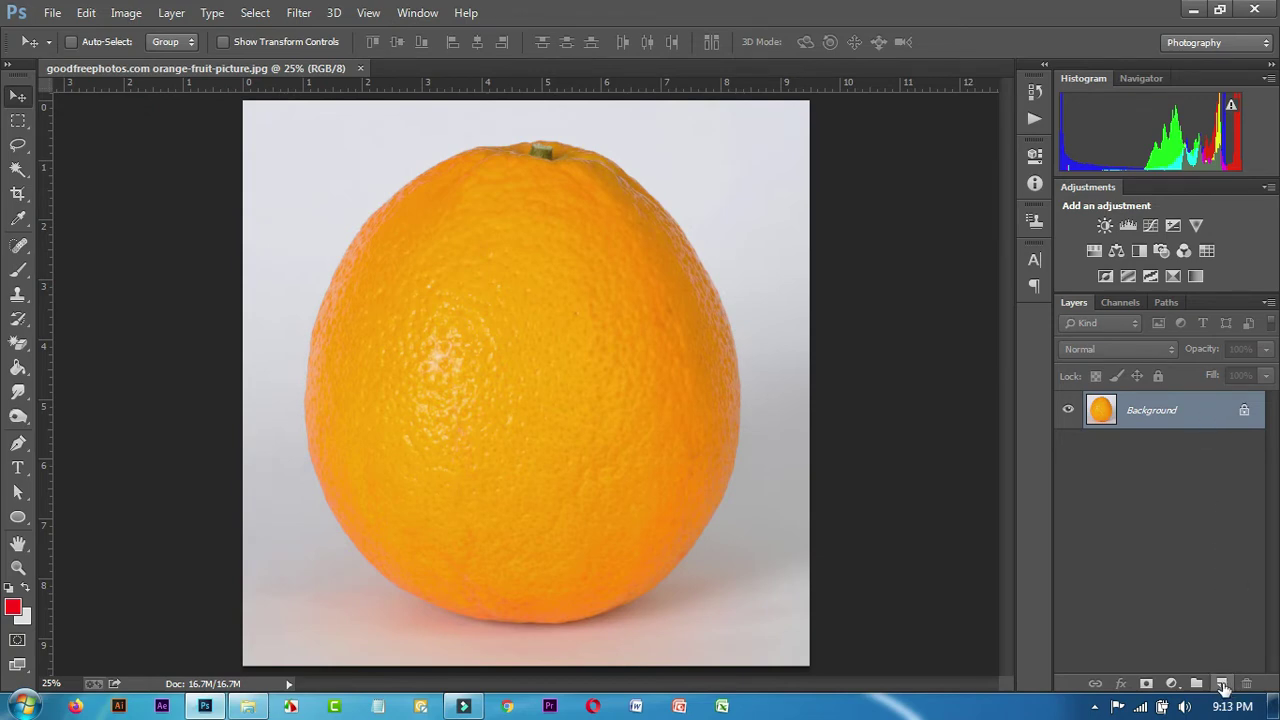
{"action": "left_click", "coordinate": [1222, 683]}
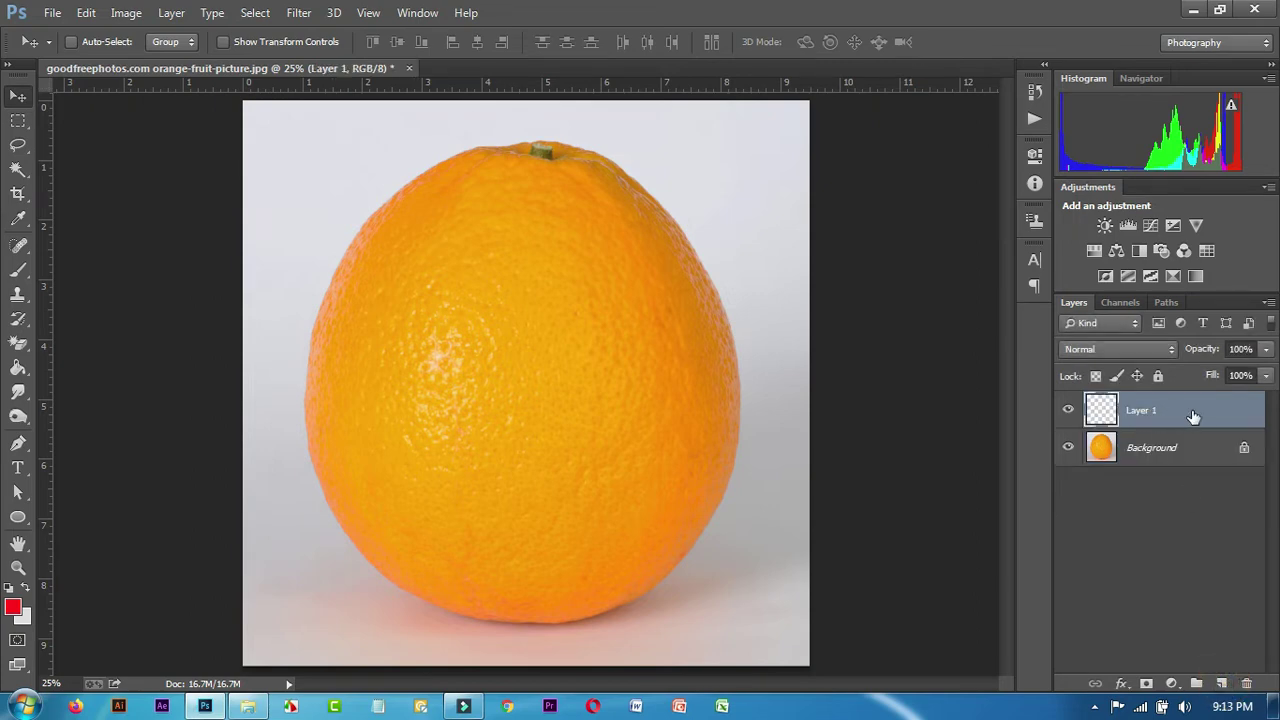
{"action": "left_click", "coordinate": [17, 517]}
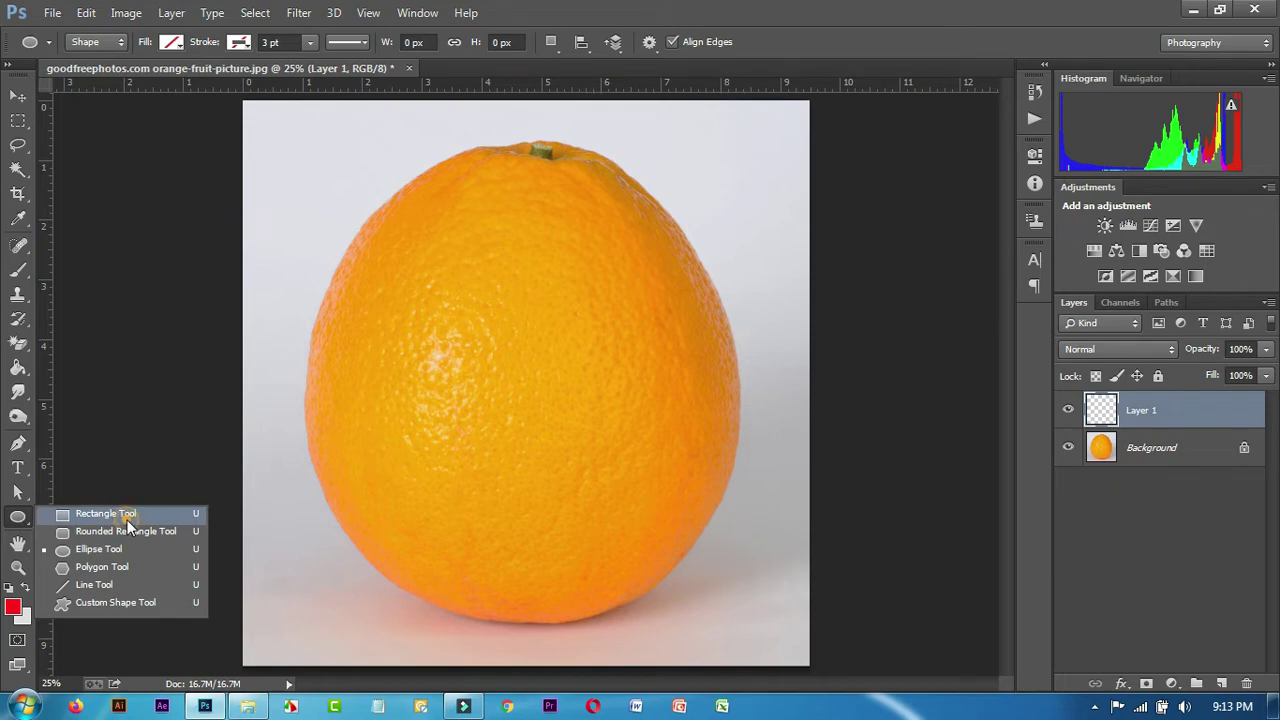
Pick the Rectangle Tool, Alt+scroll to zoom the orange in and out, then select the Zoom Tool
{"action": "left_click", "coordinate": [128, 516]}
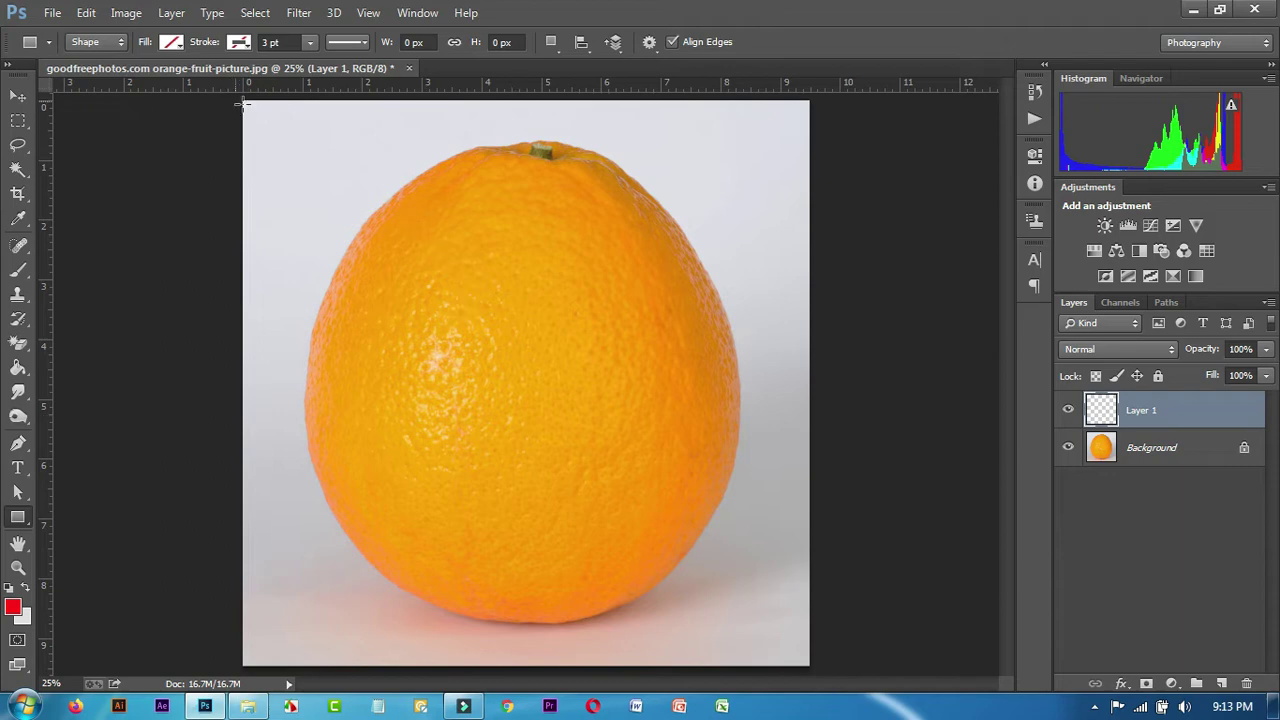
{"action": "key", "text": "alt"}
{"action": "key", "text": "alt"}
{"action": "scroll", "coordinate": [476, 353], "scroll_direction": "down", "scroll_amount": 2}
{"action": "scroll", "coordinate": [476, 353], "scroll_direction": "down", "scroll_amount": 2}
{"action": "scroll", "coordinate": [476, 353], "scroll_direction": "down", "scroll_amount": 2}
{"action": "scroll", "coordinate": [476, 353], "scroll_direction": "up", "scroll_amount": 2}
{"action": "scroll", "coordinate": [476, 353], "scroll_direction": "up", "scroll_amount": 1}
{"action": "scroll", "coordinate": [476, 353], "scroll_direction": "down", "scroll_amount": 2}
{"action": "scroll", "coordinate": [476, 353], "scroll_direction": "up", "scroll_amount": 1}
{"action": "scroll", "coordinate": [476, 353], "scroll_direction": "up", "scroll_amount": 2}
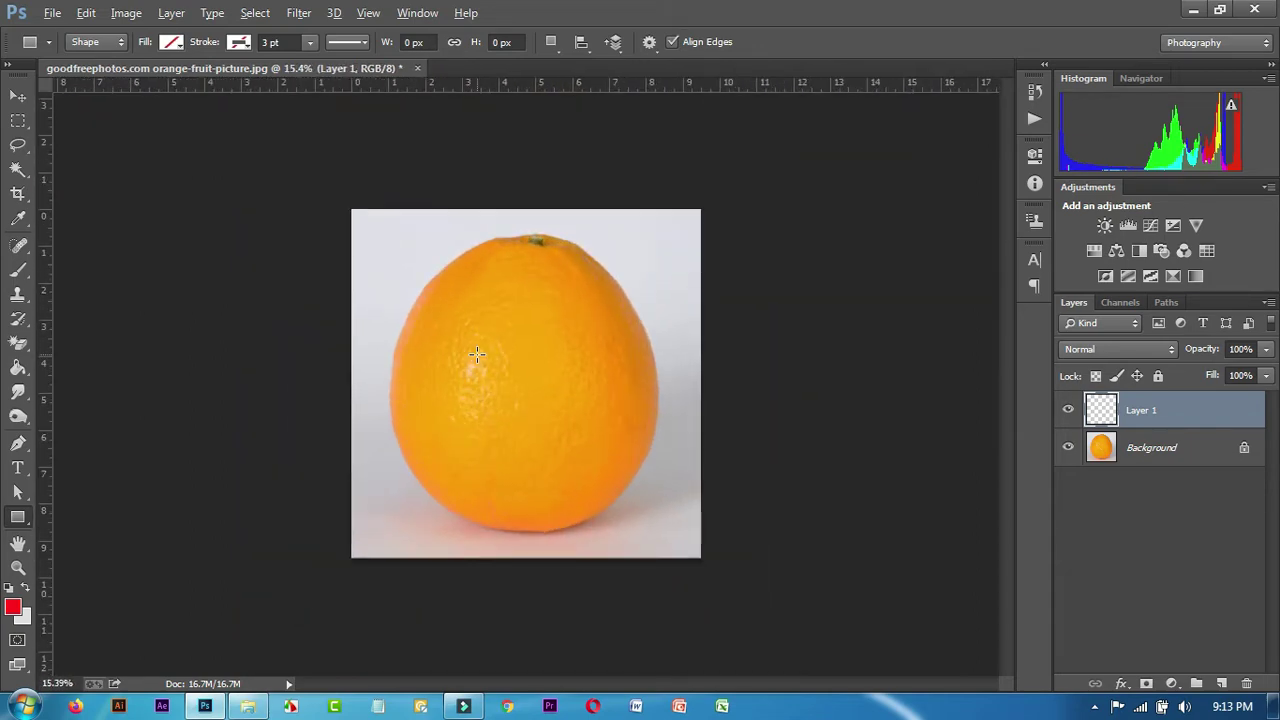
{"action": "scroll", "coordinate": [476, 353], "scroll_direction": "up", "scroll_amount": 1}
{"action": "scroll", "coordinate": [476, 353], "scroll_direction": "up", "scroll_amount": 1}
{"action": "scroll", "coordinate": [476, 353], "scroll_direction": "down", "scroll_amount": 1}
{"action": "scroll", "coordinate": [476, 353], "scroll_direction": "up", "scroll_amount": 1}
{"action": "scroll", "coordinate": [476, 353], "scroll_direction": "down", "scroll_amount": 1}
{"action": "scroll", "coordinate": [486, 347], "scroll_direction": "up", "scroll_amount": 2}
{"action": "scroll", "coordinate": [486, 347], "scroll_direction": "down", "scroll_amount": 1}
{"action": "scroll", "coordinate": [486, 347], "scroll_direction": "up", "scroll_amount": 1}
{"action": "key", "text": "alt"}
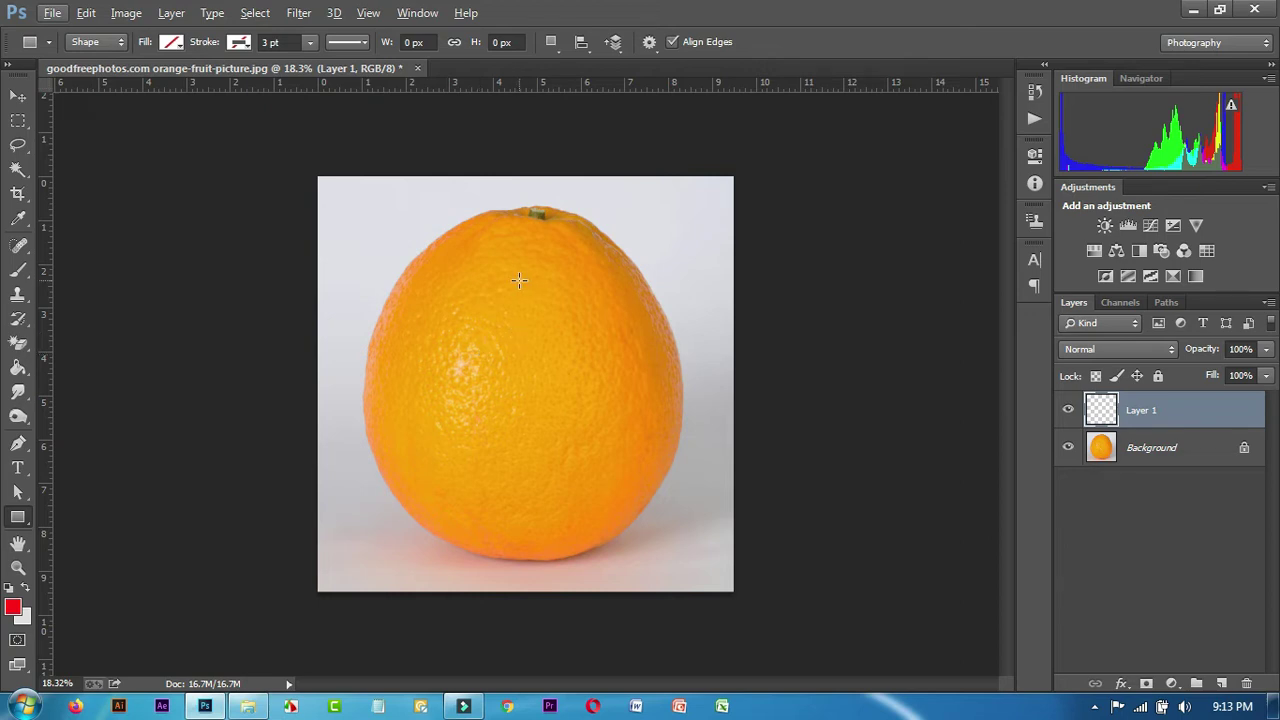
{"action": "left_click", "coordinate": [18, 568]}
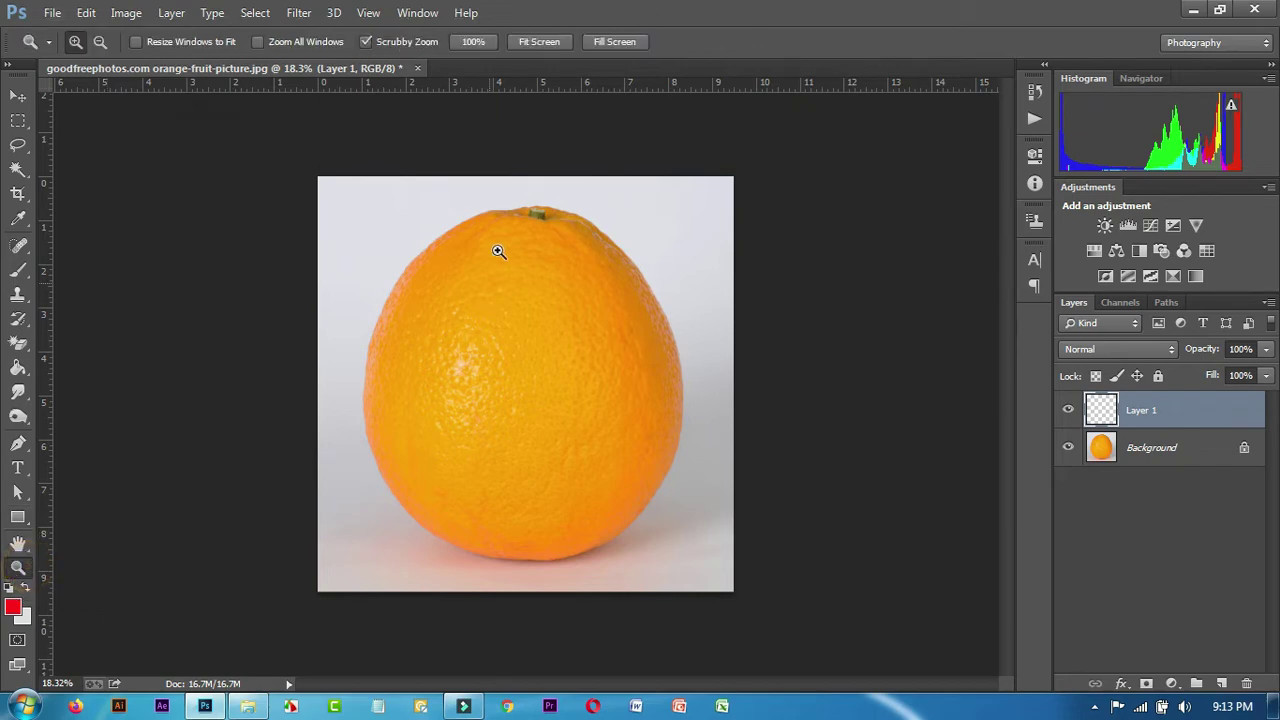
Zoom from Fit on Screen through 100% and 200% to a close-up of the orange peel
{"action": "right_click", "coordinate": [500, 247]}
{"action": "left_click", "coordinate": [577, 270]}
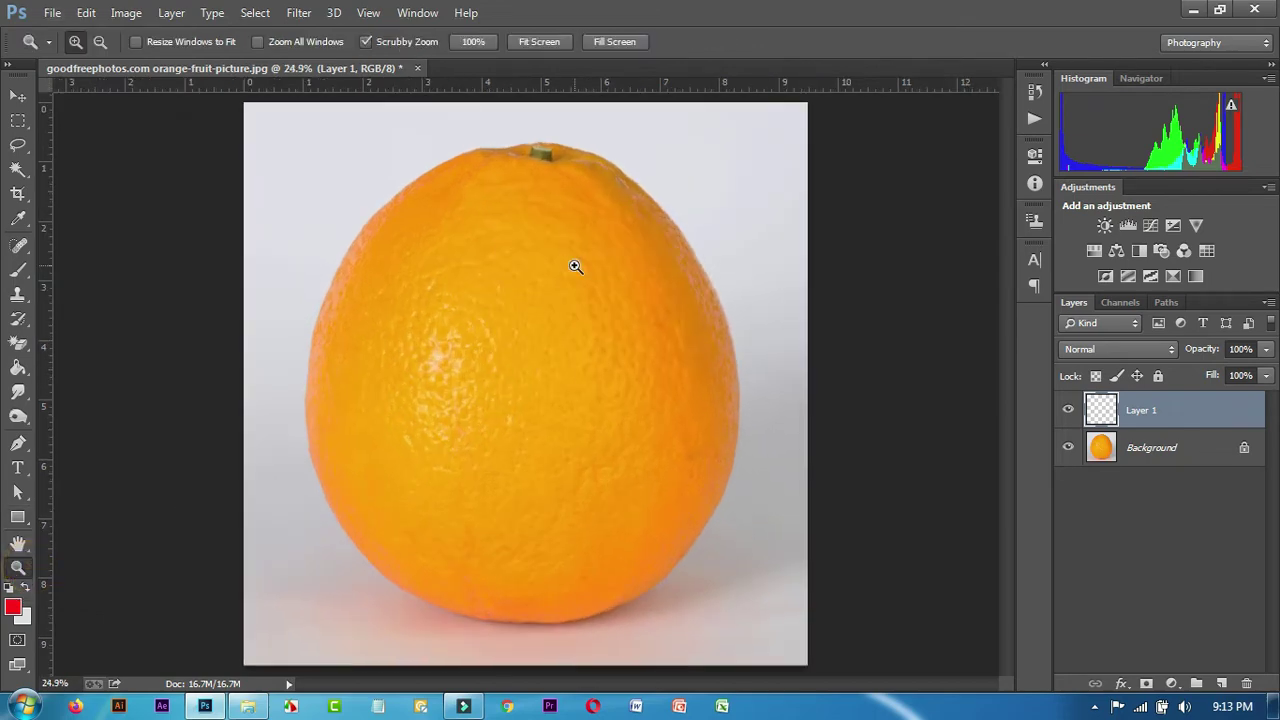
{"action": "right_click", "coordinate": [574, 264]}
{"action": "left_click", "coordinate": [652, 294]}
{"action": "right_click", "coordinate": [652, 295]}
{"action": "left_click", "coordinate": [733, 347]}
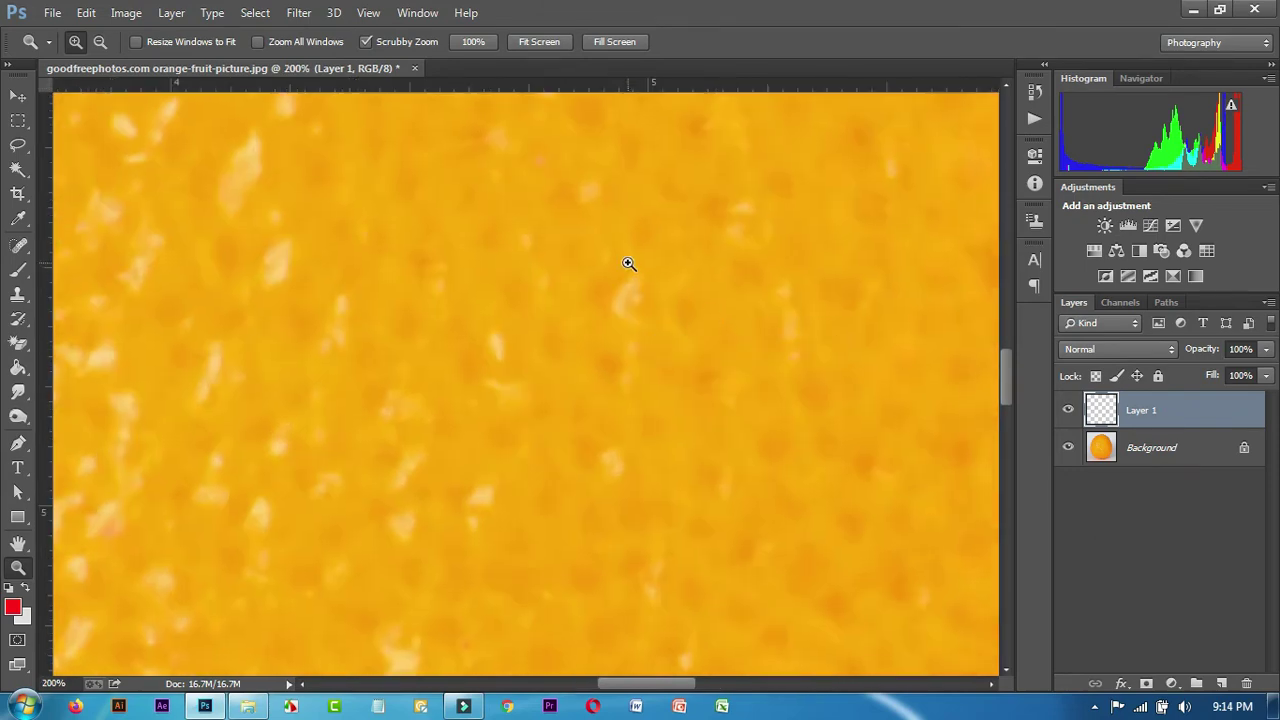
{"action": "right_click", "coordinate": [629, 263]}
{"action": "left_click", "coordinate": [700, 364]}
Zoom back out to 100%, Fit on Screen, then to about 15% with space around
{"action": "right_click", "coordinate": [700, 364]}
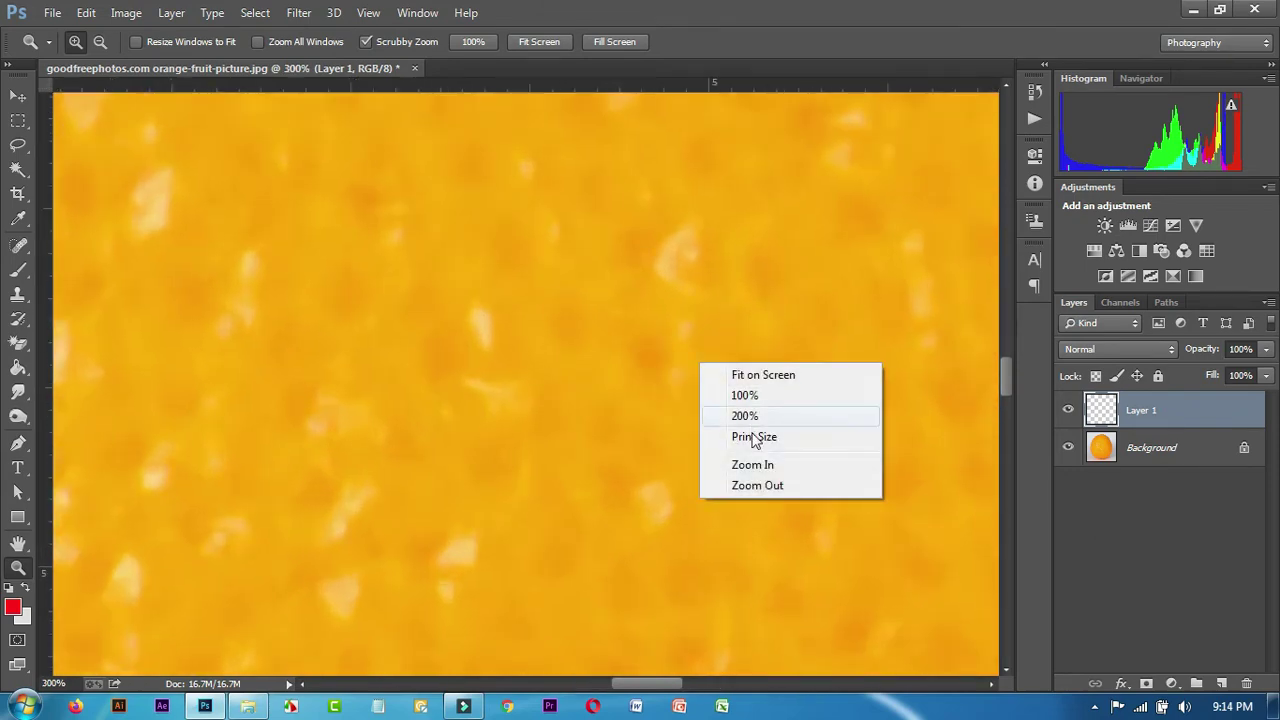
{"action": "left_click", "coordinate": [766, 489]}
{"action": "right_click", "coordinate": [731, 413]}
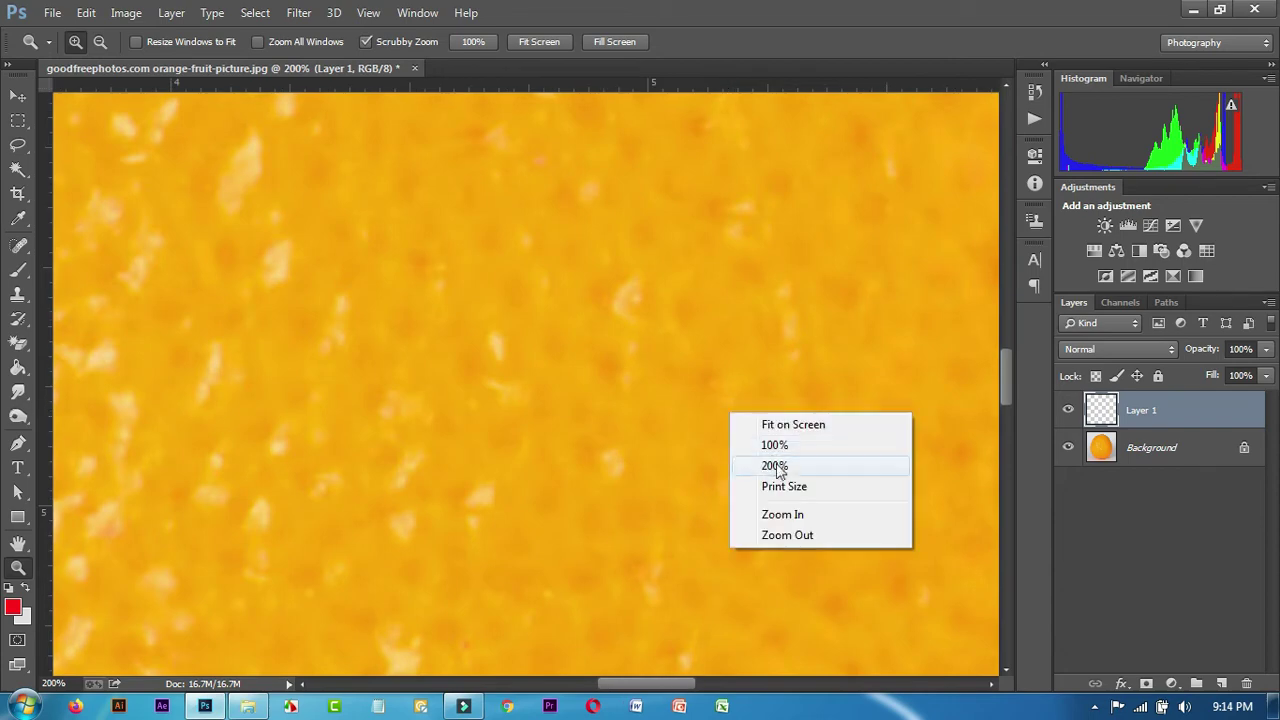
{"action": "left_click", "coordinate": [806, 541]}
{"action": "right_click", "coordinate": [669, 311]}
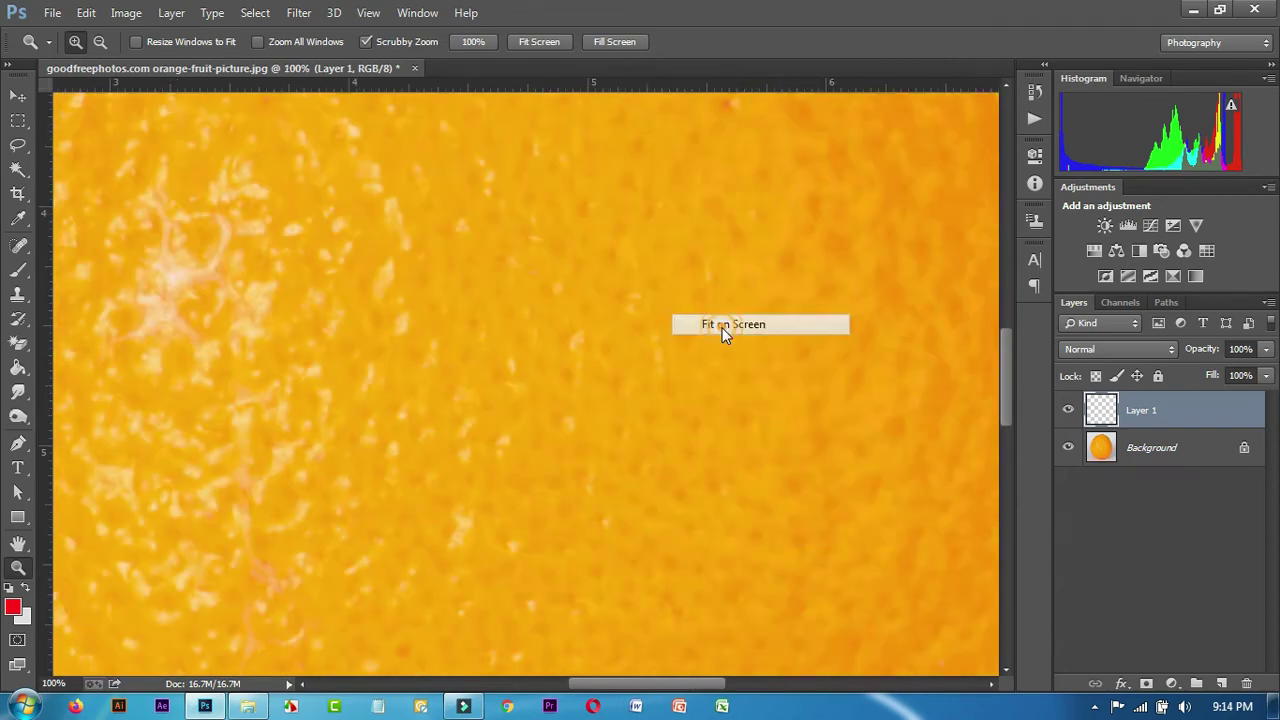
{"action": "left_click", "coordinate": [717, 330]}
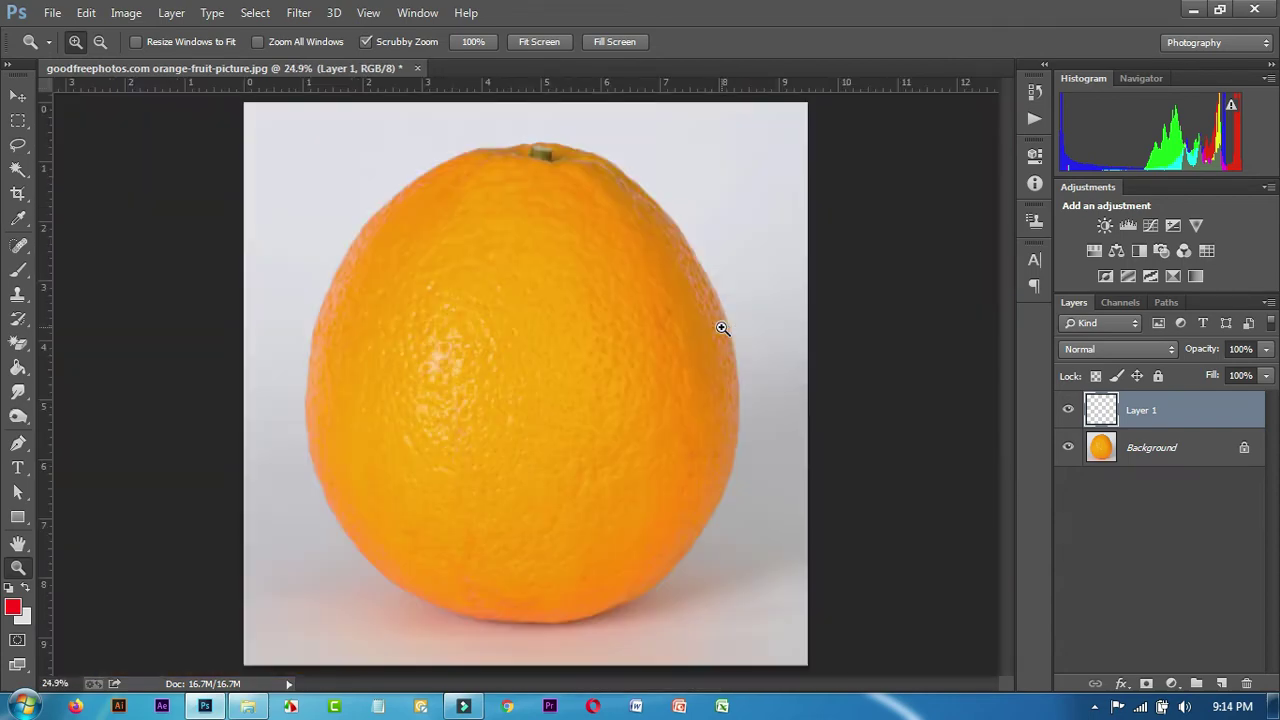
{"action": "left_click", "coordinate": [555, 290], "text": "alt"}
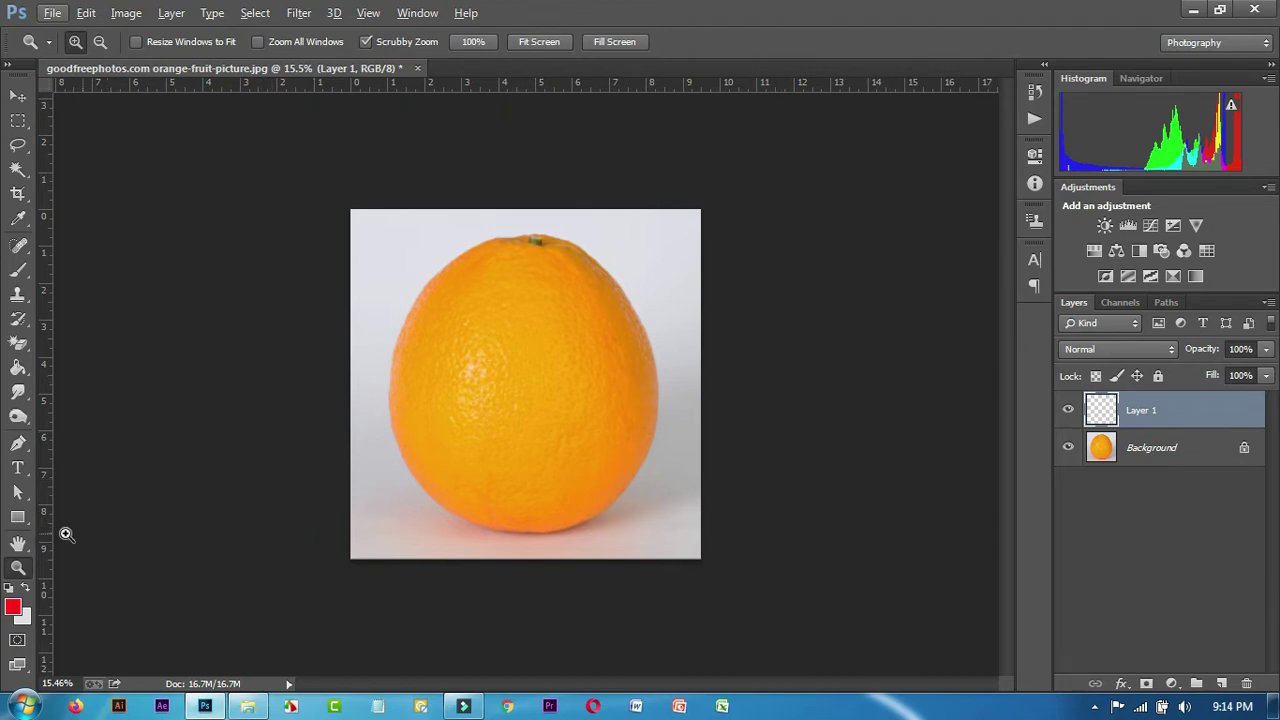
Draw Rectangle 1, a no-fill 3 pt stroked rectangle framing the whole orange photo
{"action": "left_click", "coordinate": [17, 517]}
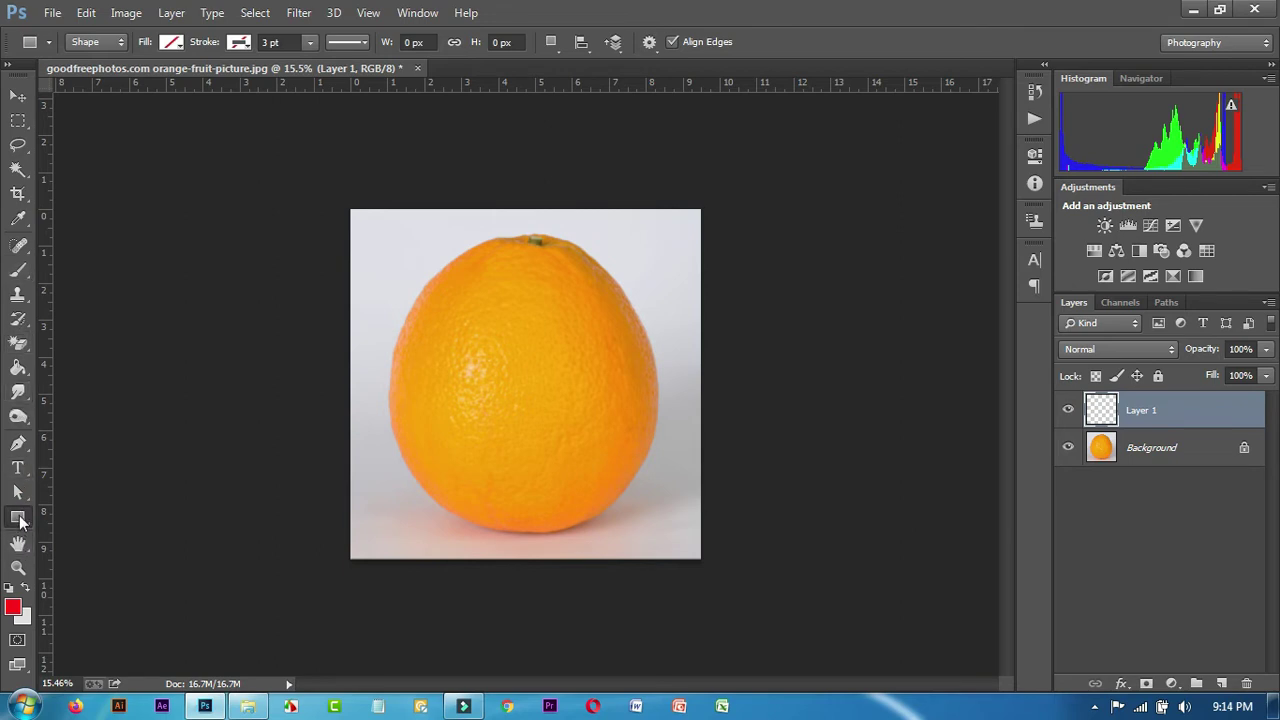
{"action": "left_click", "coordinate": [19, 519]}
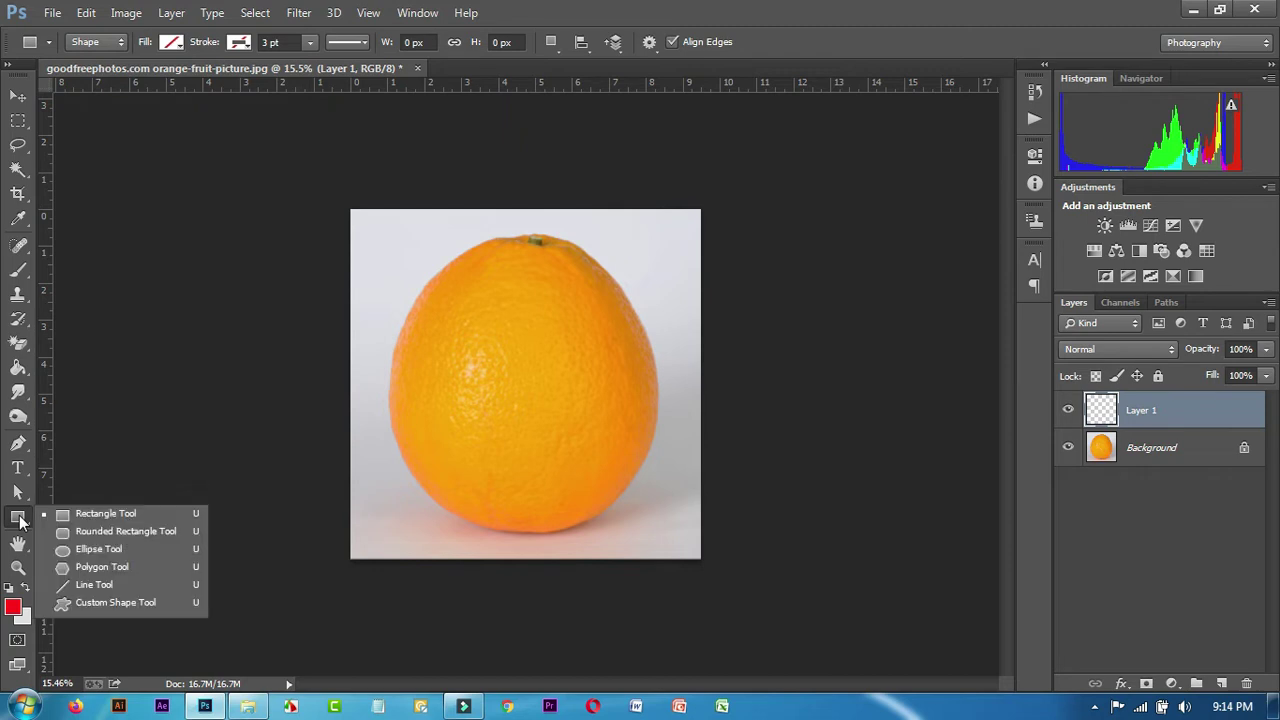
{"action": "left_click", "coordinate": [102, 512]}
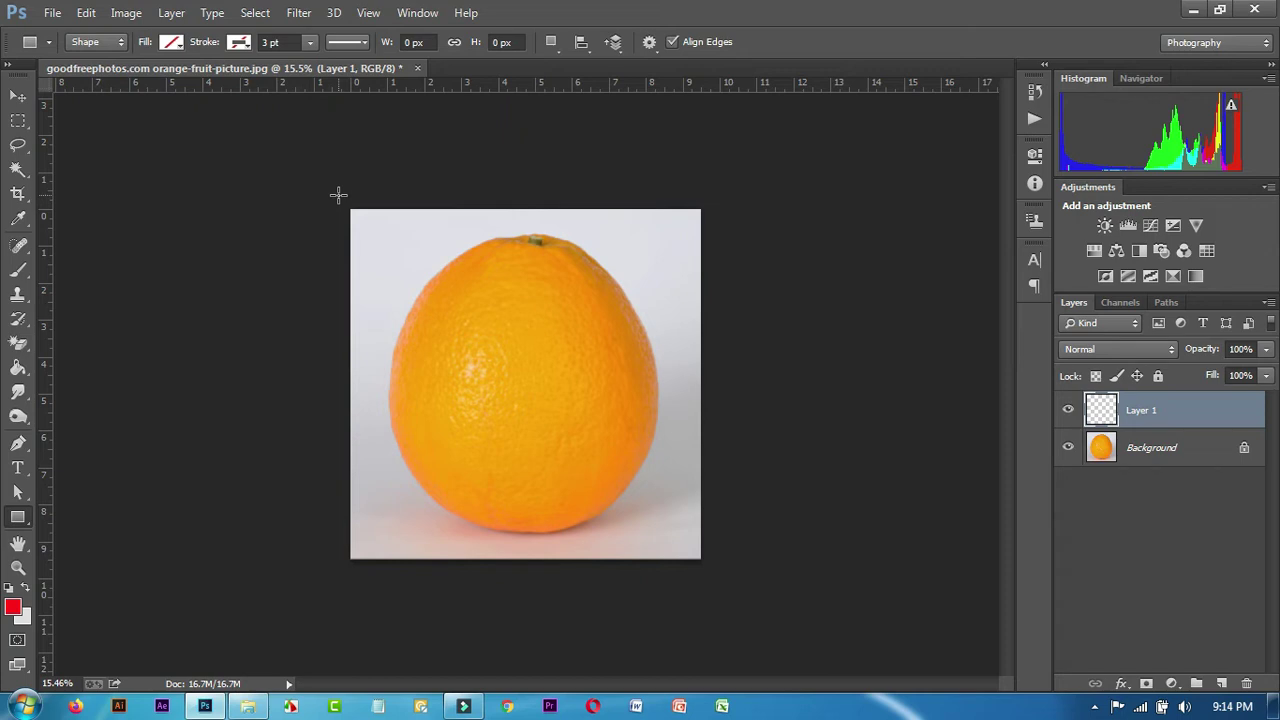
{"action": "mouse_move", "coordinate": [338, 195]}
{"action": "left_mouse_down"}
{"action": "mouse_move", "coordinate": [709, 589]}
{"action": "mouse_move", "coordinate": [716, 577]}
{"action": "left_mouse_up"}
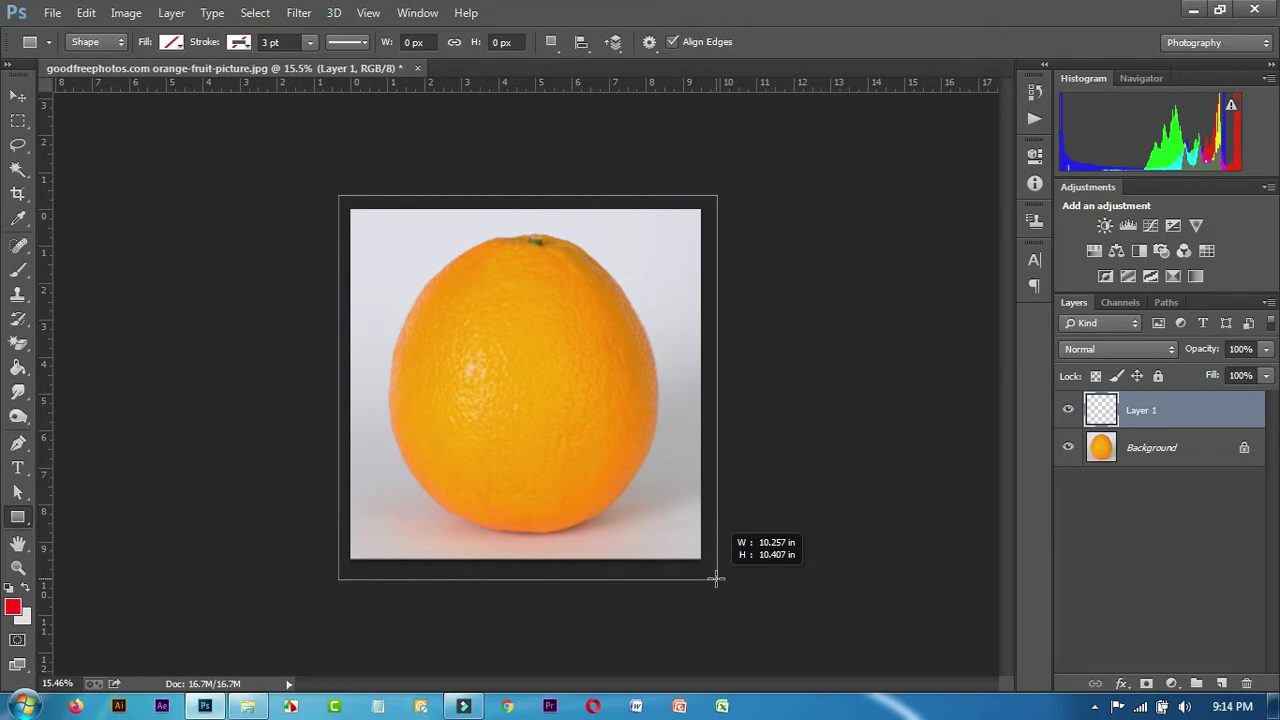
{"action": "left_click_drag", "start_coordinate": [716, 578], "coordinate": [716, 578]}
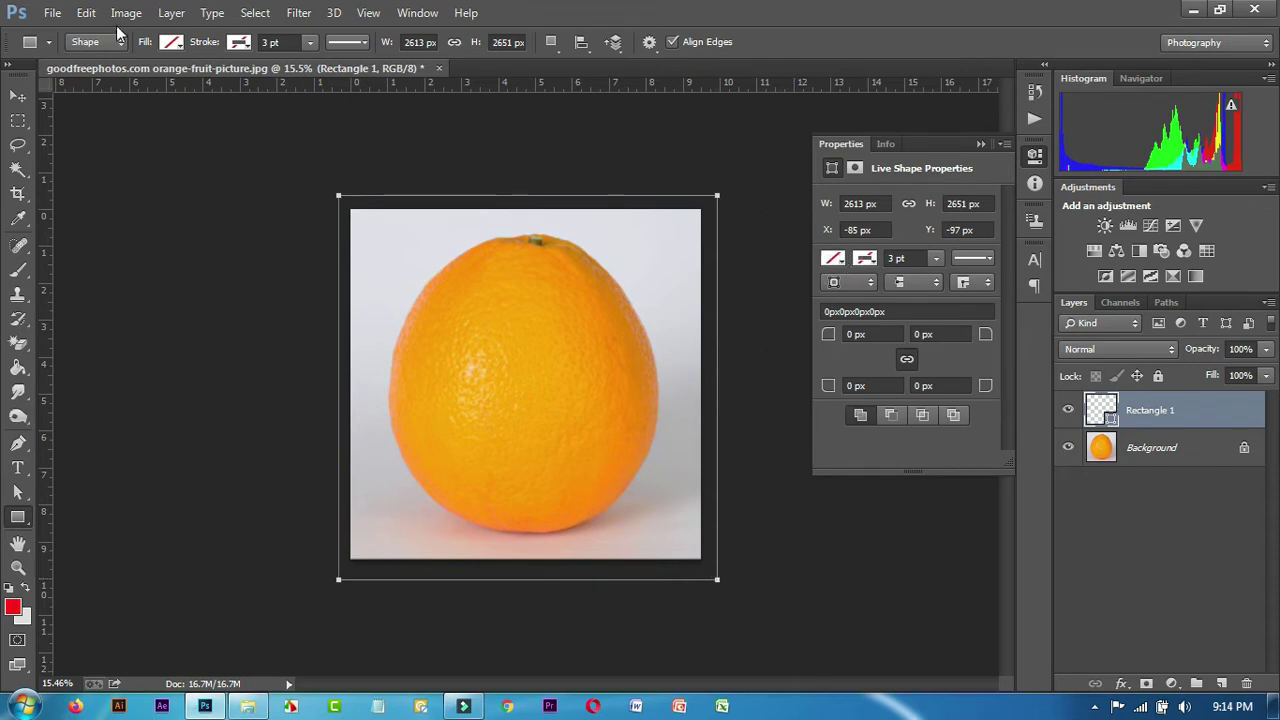
{"action": "left_click", "coordinate": [172, 42]}
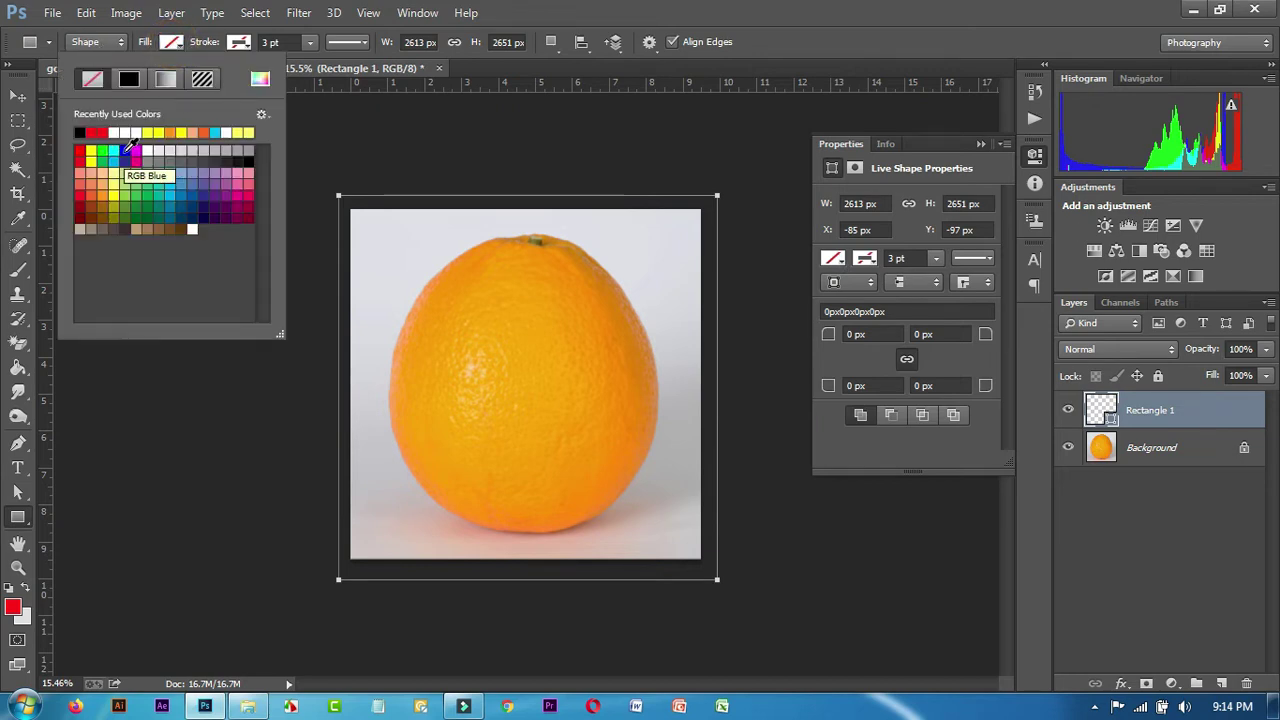
Try cyan, yellow and green swatches as the rectangle's fill
{"action": "left_click", "coordinate": [112, 156]}
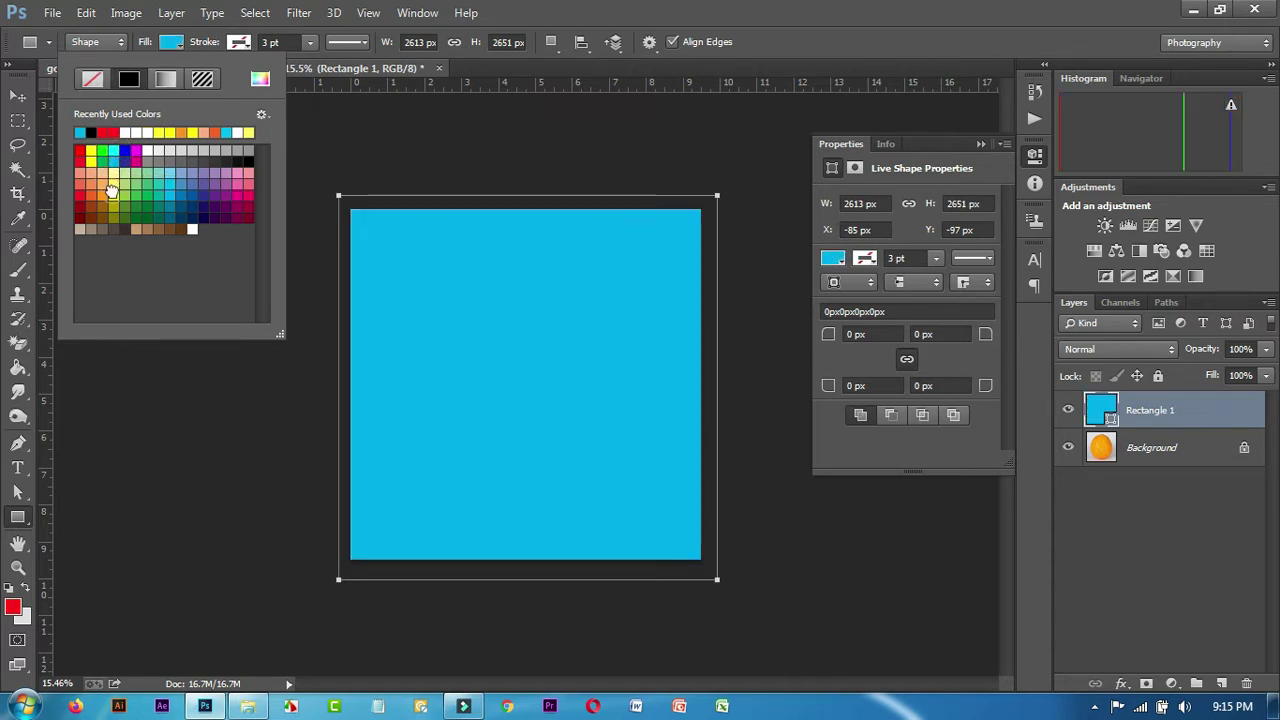
{"action": "left_click", "coordinate": [112, 190]}
{"action": "left_click", "coordinate": [147, 202]}
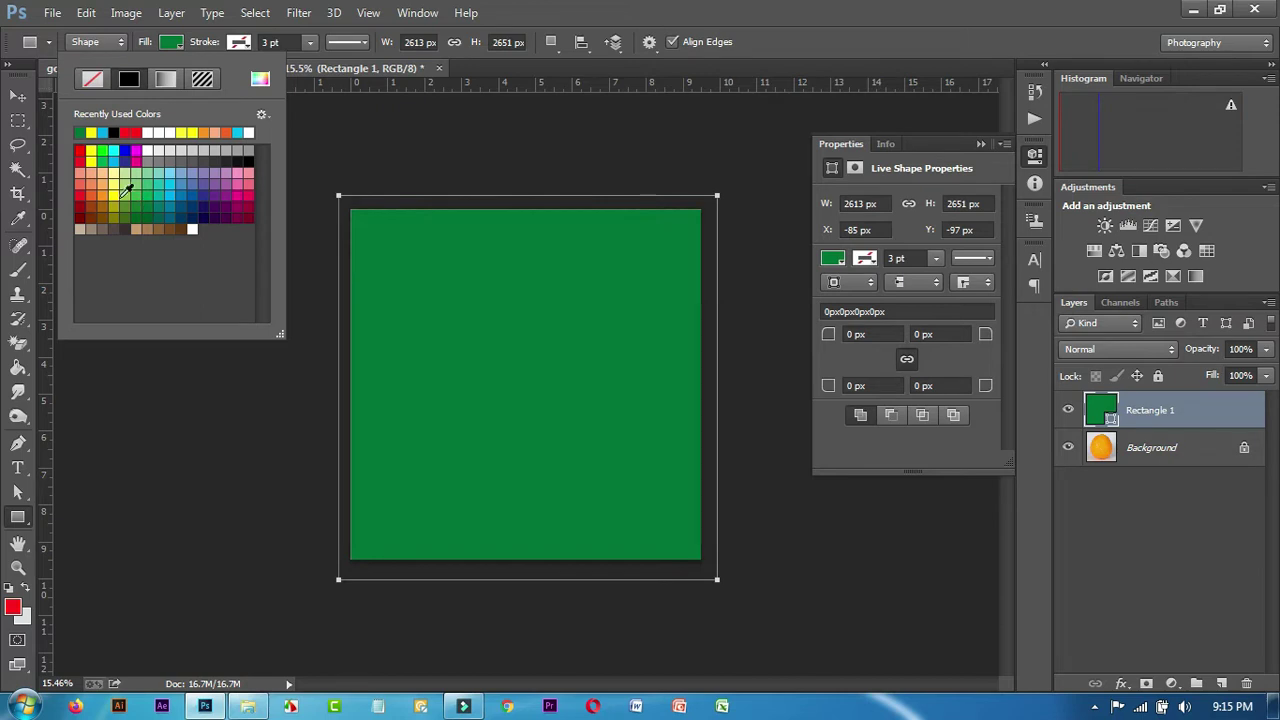
{"action": "left_click", "coordinate": [112, 197]}
Set the rectangle's fill to cyan 00deff in the Color Picker and confirm
{"action": "double_click", "coordinate": [1100, 412]}
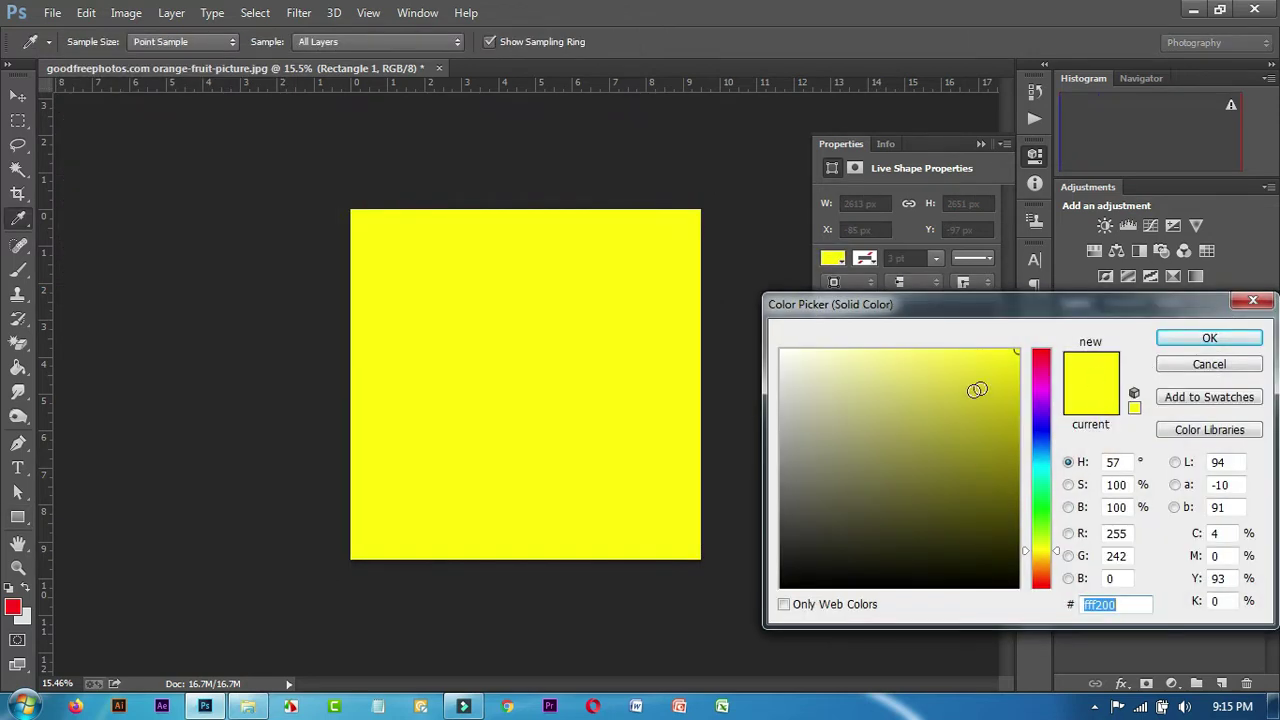
{"action": "left_click", "coordinate": [983, 519]}
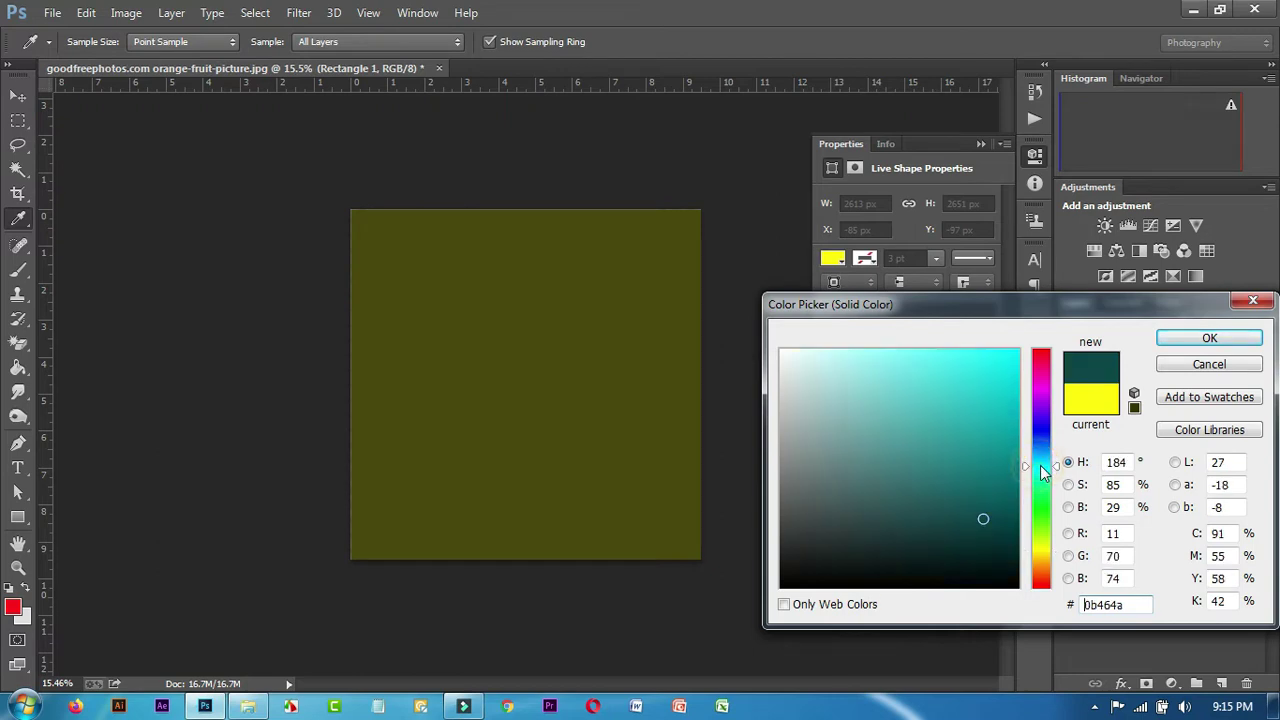
{"action": "left_click_drag", "start_coordinate": [1038, 465], "coordinate": [1038, 440]}
{"action": "left_click", "coordinate": [1018, 350]}
{"action": "left_click_drag", "start_coordinate": [971, 371], "coordinate": [874, 287]}
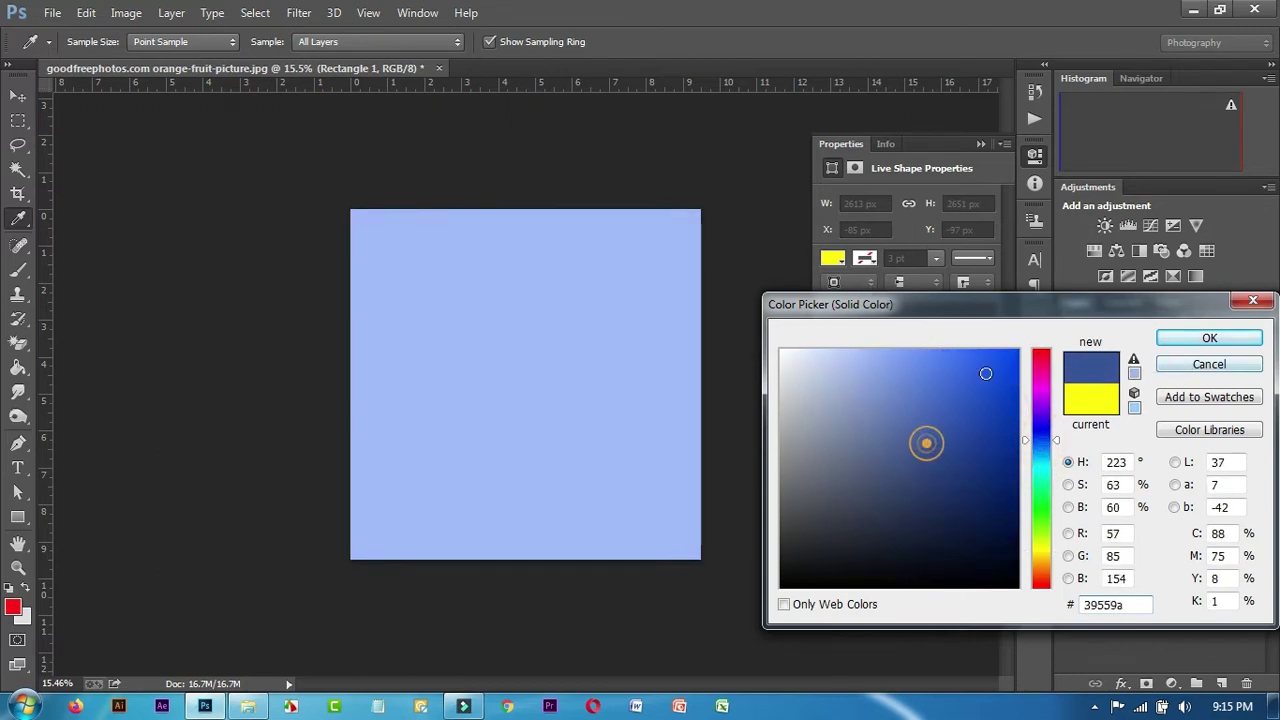
{"action": "left_click_drag", "start_coordinate": [926, 443], "coordinate": [1018, 350]}
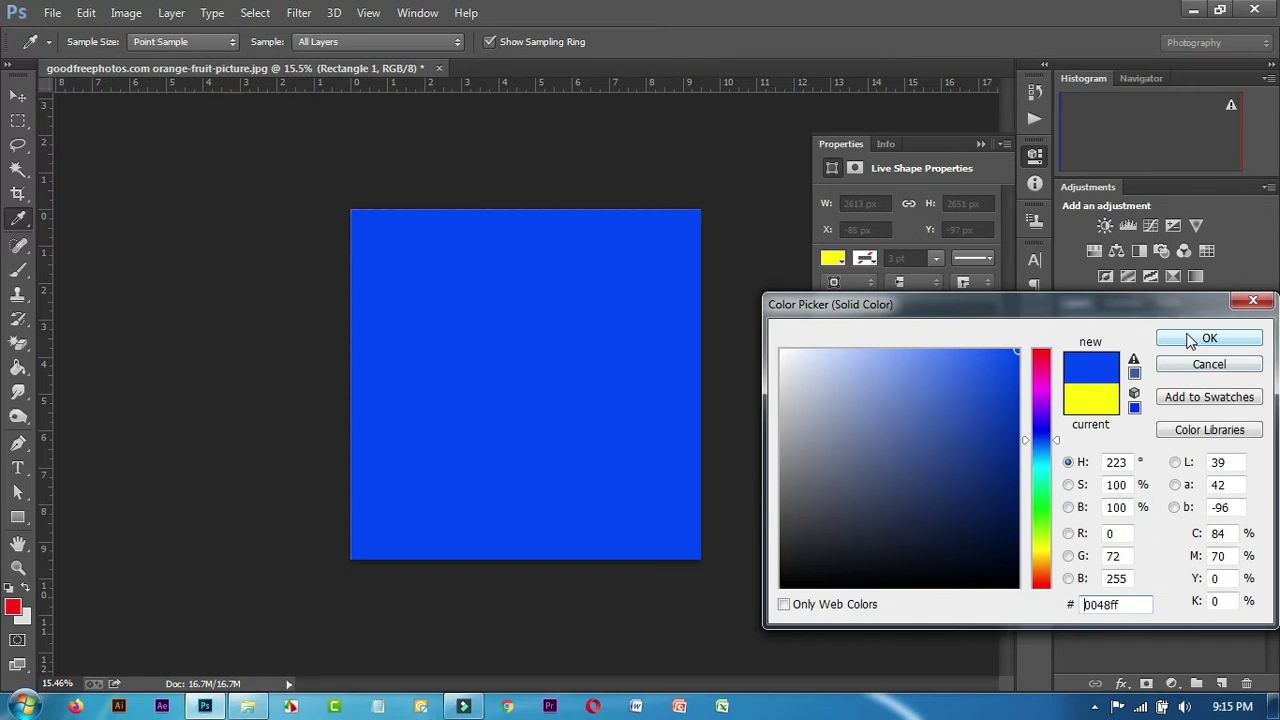
{"action": "left_click", "coordinate": [1042, 373]}
{"action": "left_click_drag", "start_coordinate": [1045, 449], "coordinate": [1041, 470]}
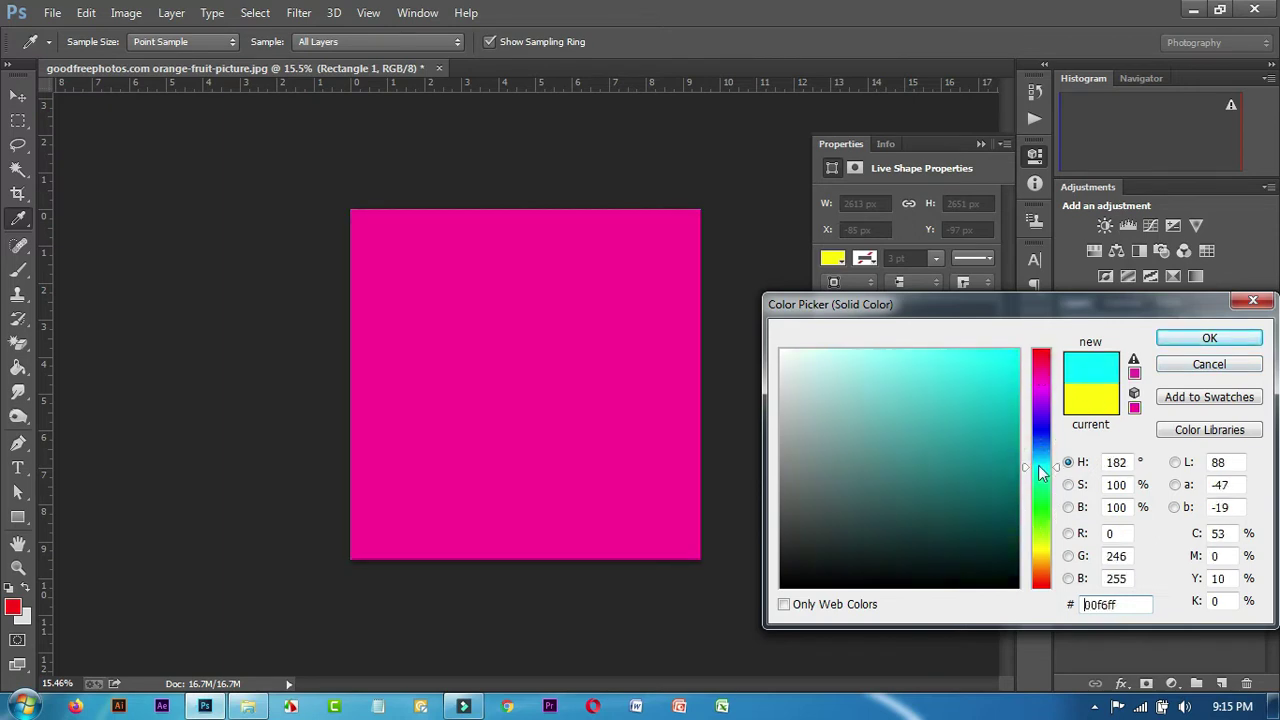
{"action": "left_click", "coordinate": [1200, 337]}
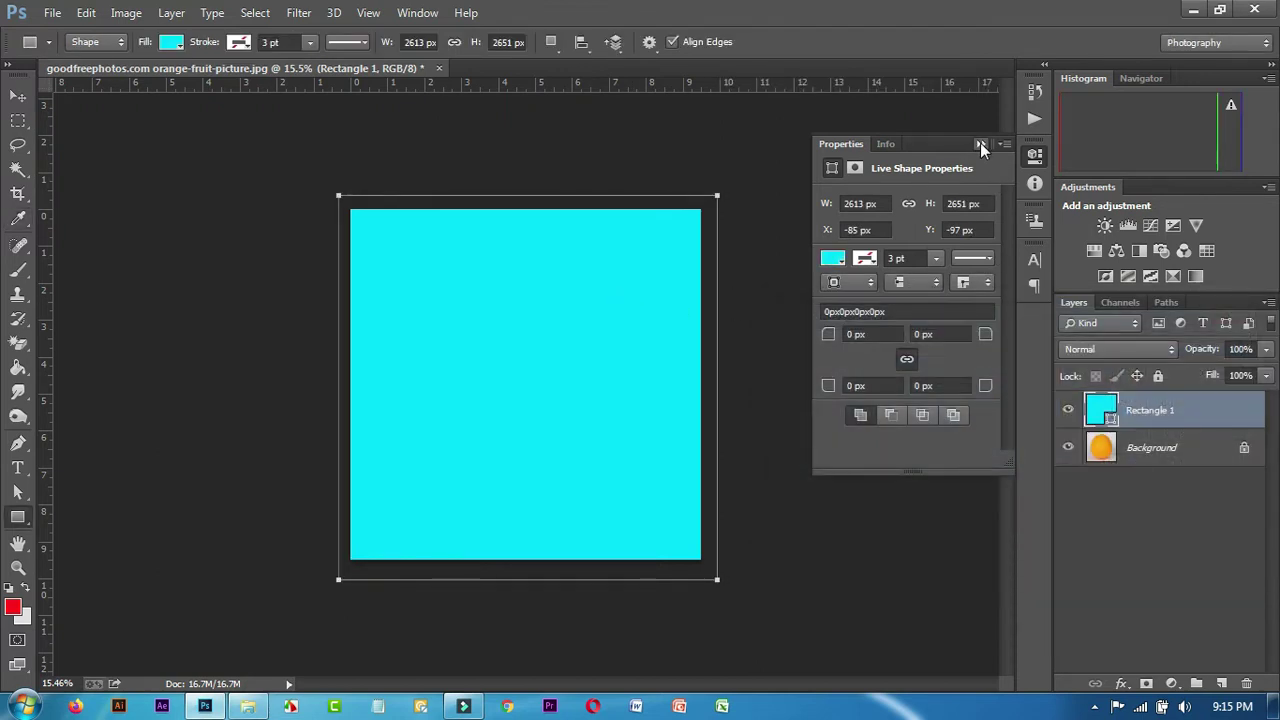
{"action": "left_click", "coordinate": [980, 142]}
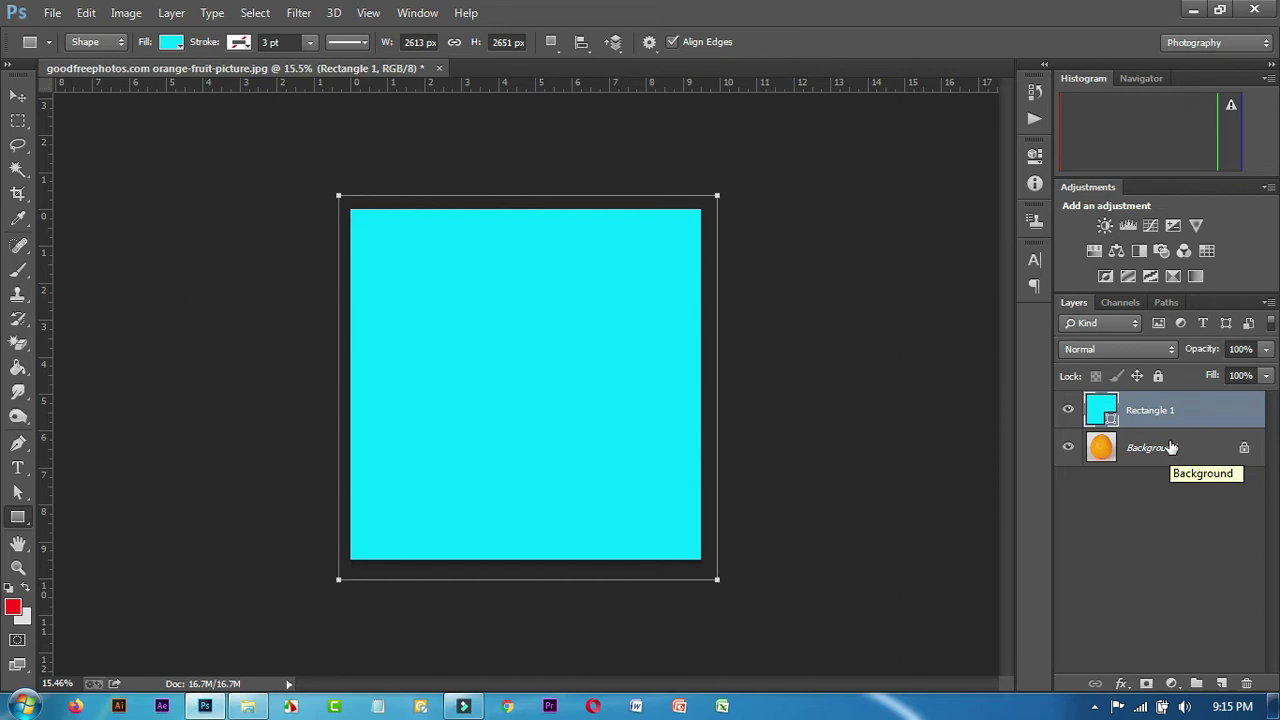
{"action": "left_click", "coordinate": [1068, 411]}
{"action": "left_click", "coordinate": [1068, 411]}
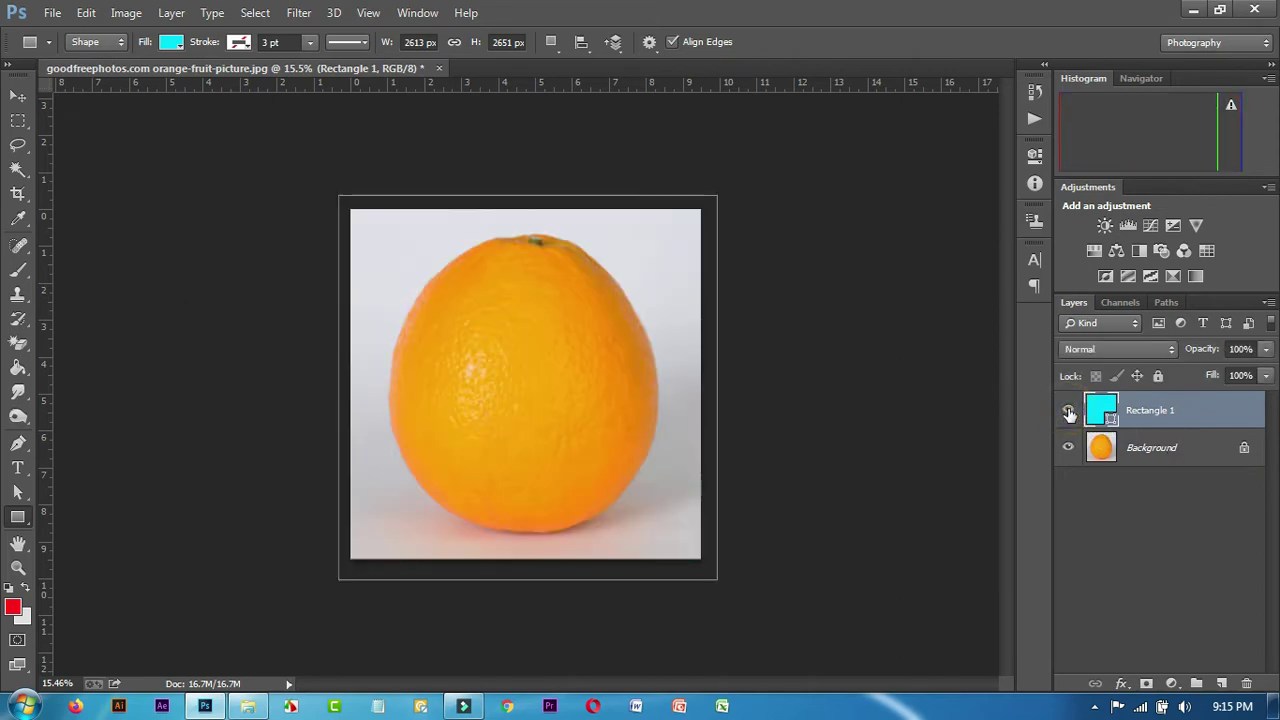
{"action": "left_click", "coordinate": [1068, 411]}
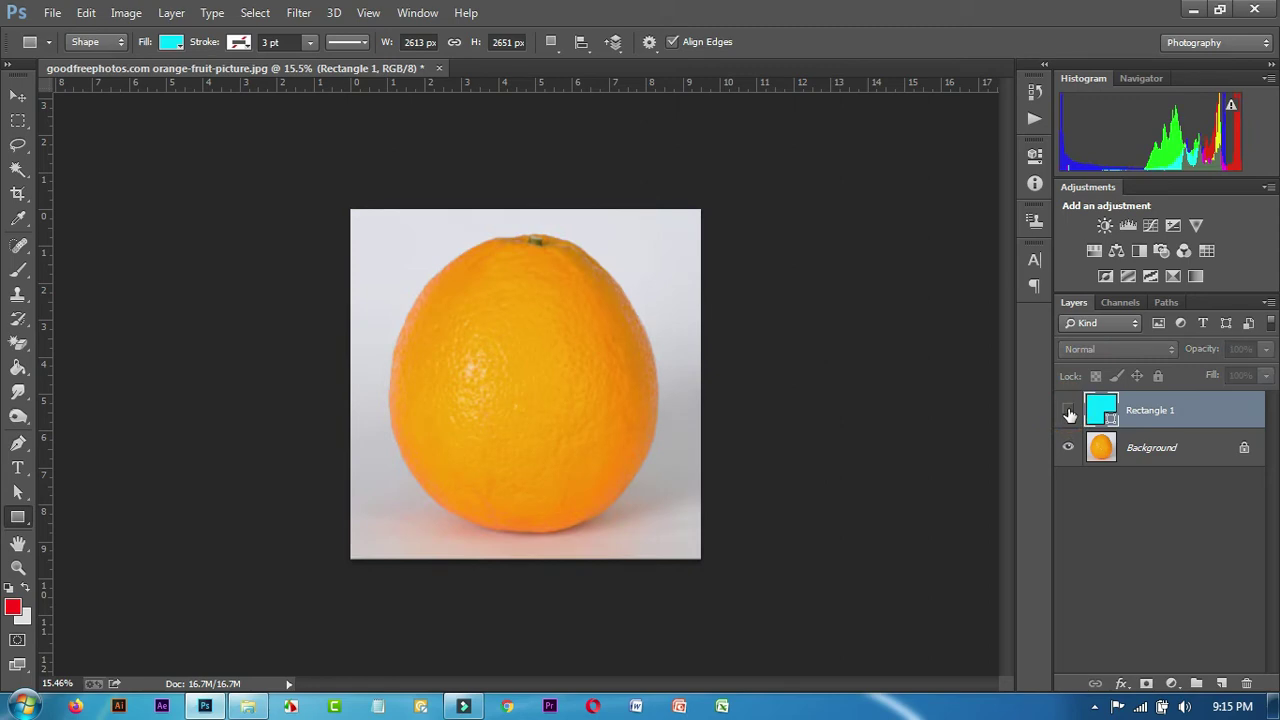
{"action": "left_click", "coordinate": [1068, 411]}
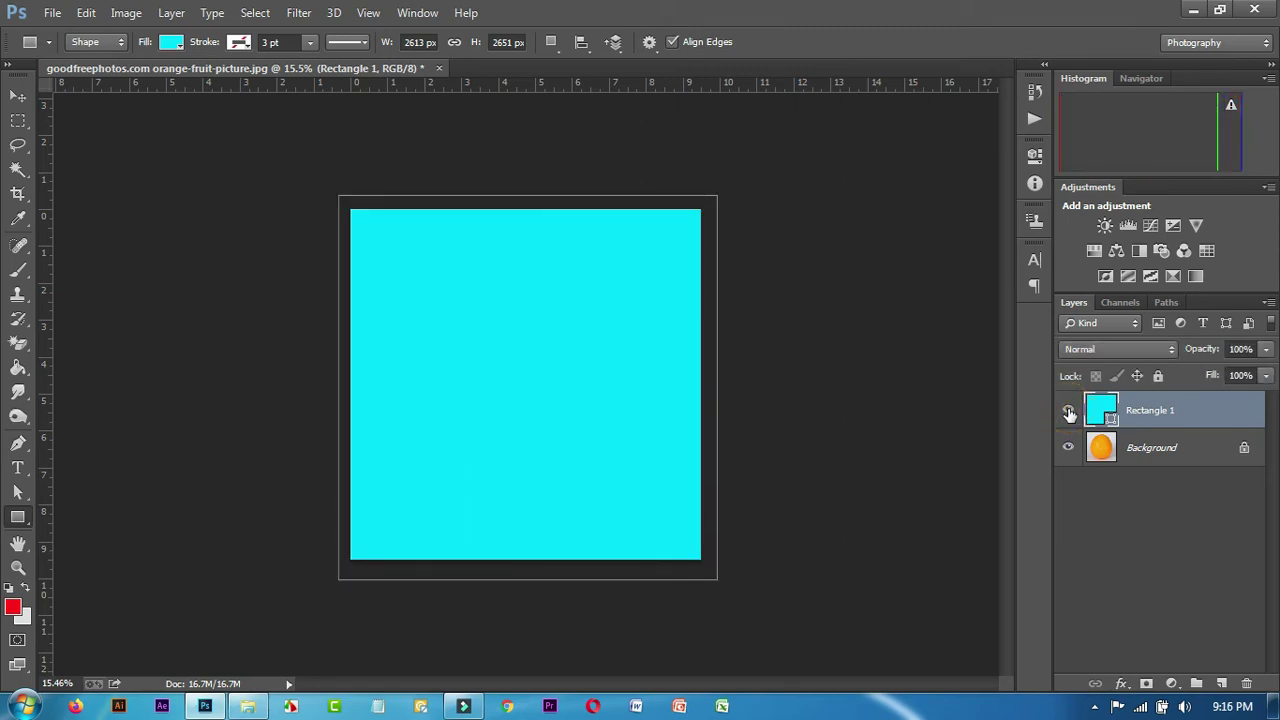
{"action": "left_click", "coordinate": [1068, 411]}
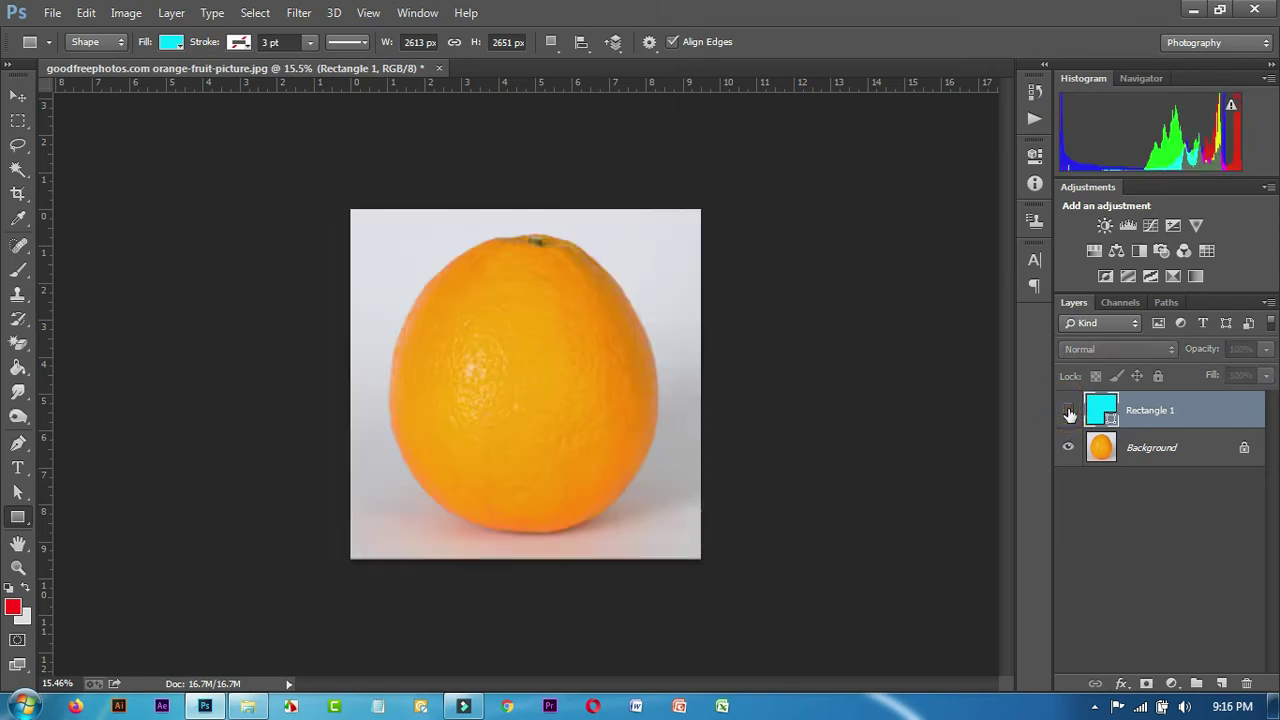
{"action": "left_click", "coordinate": [1068, 411]}
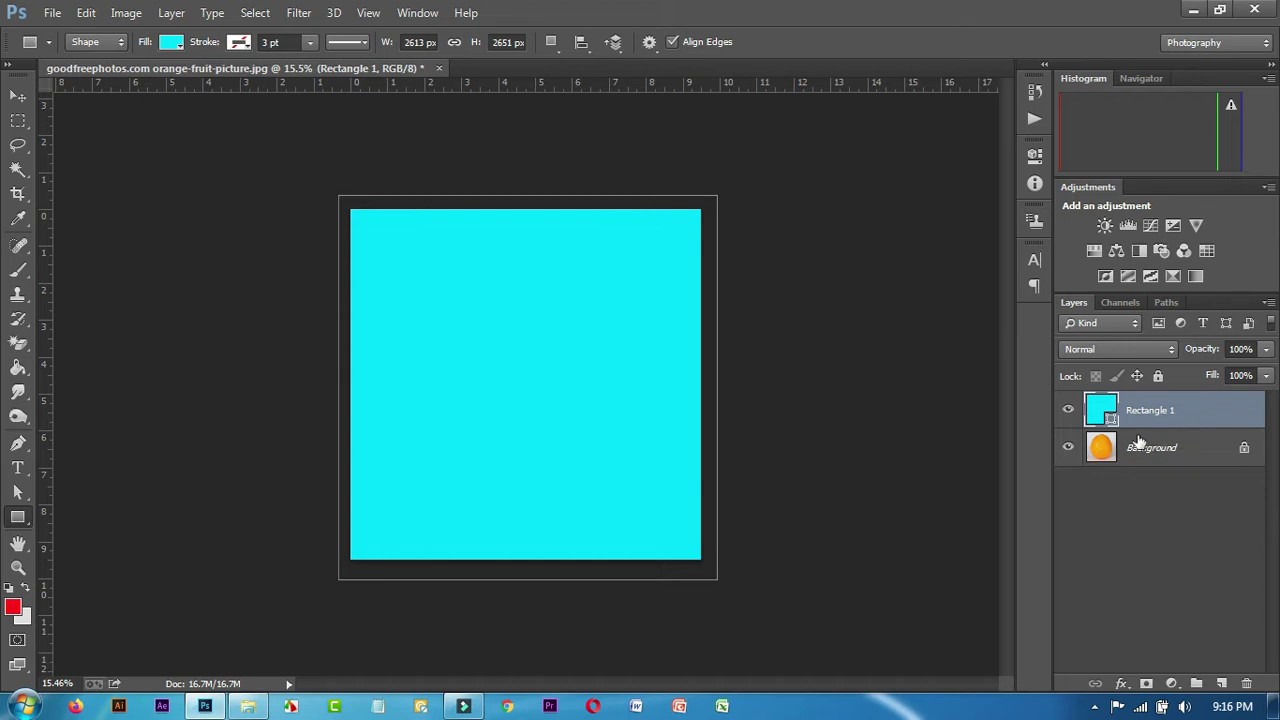
{"action": "left_click", "coordinate": [1158, 450]}
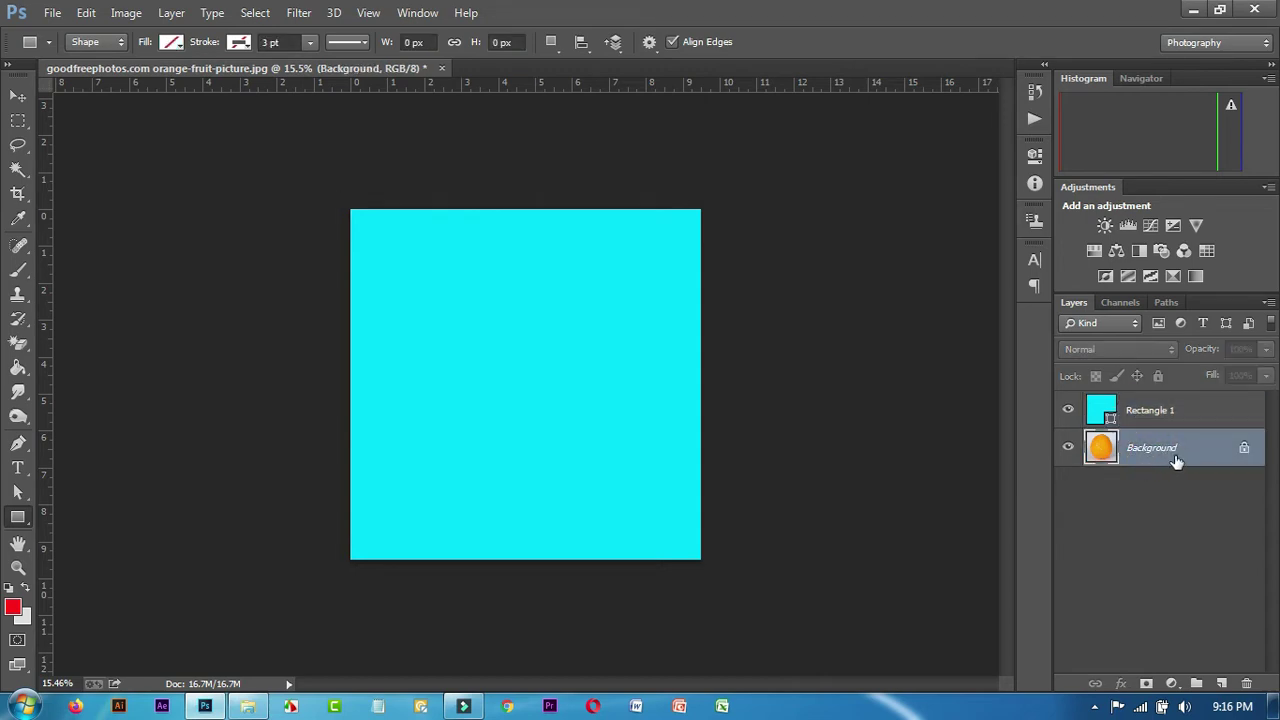
{"action": "left_click", "coordinate": [1175, 412]}
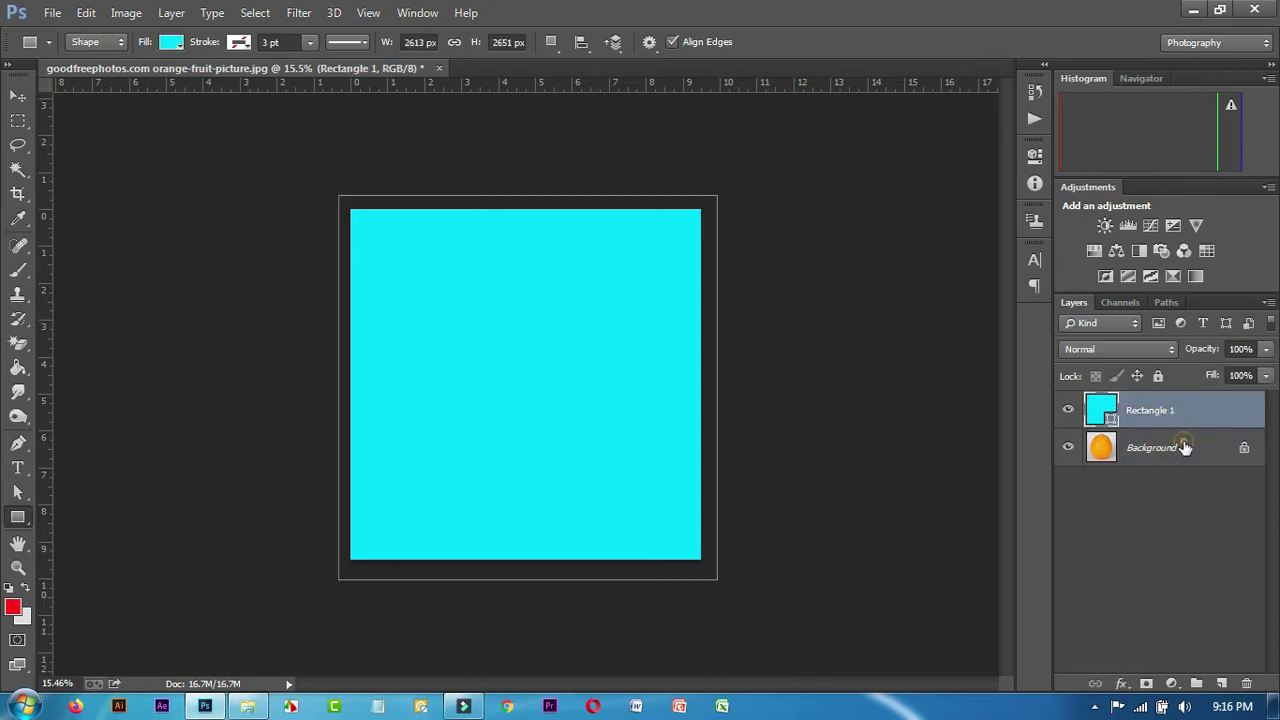
{"action": "left_click", "coordinate": [1184, 448]}
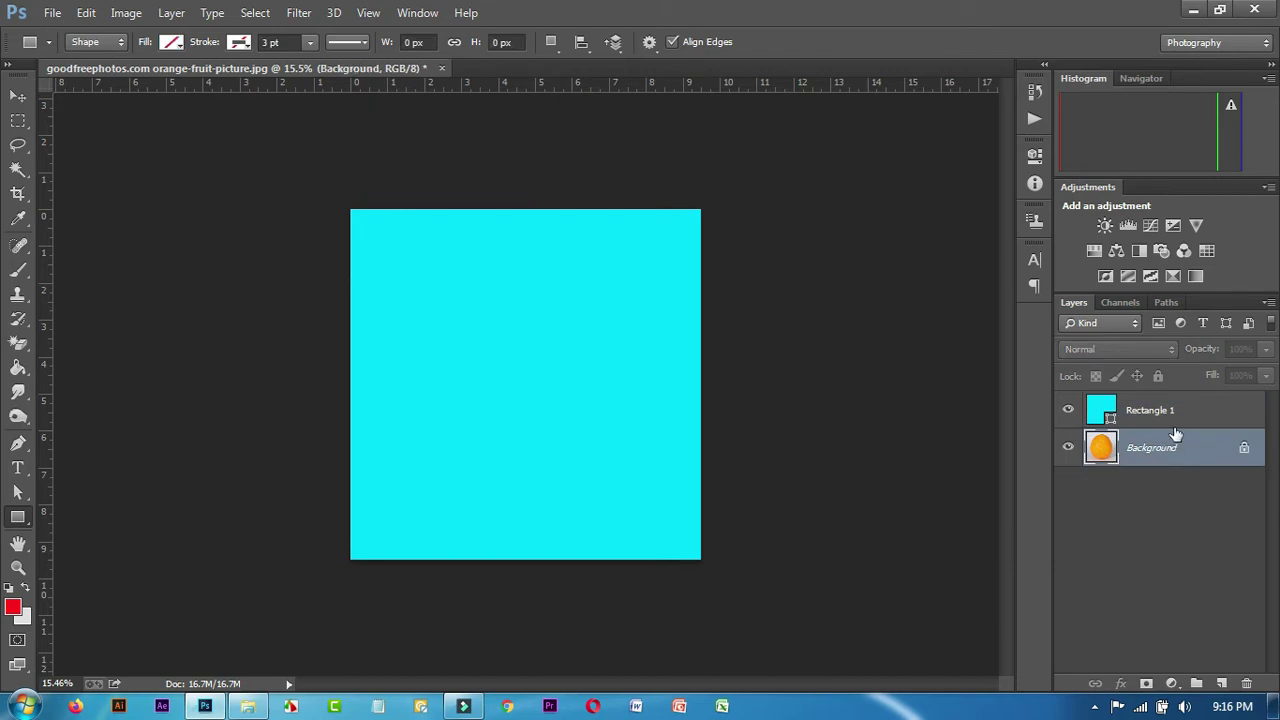
Duplicate the Background layer, move the copy above Rectangle 1, and zoom in slightly
{"action": "key", "text": "ctrl+j"}
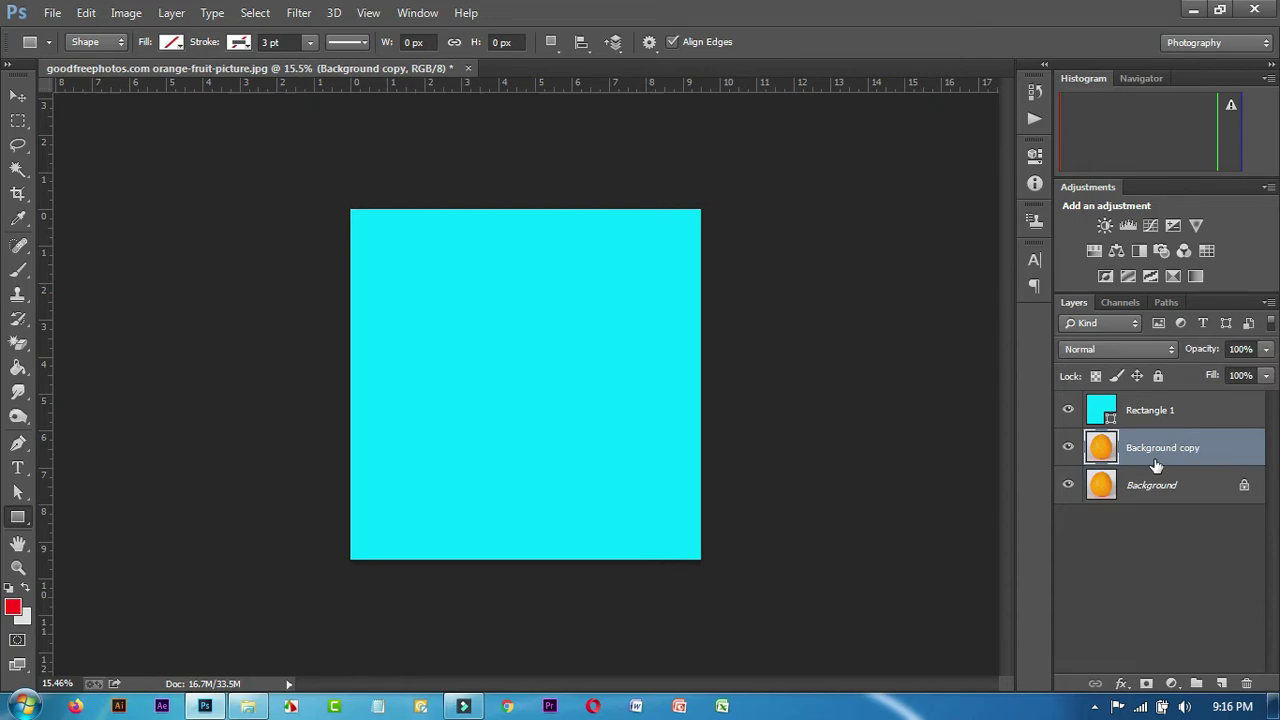
{"action": "left_click_drag", "start_coordinate": [1172, 452], "coordinate": [1169, 400]}
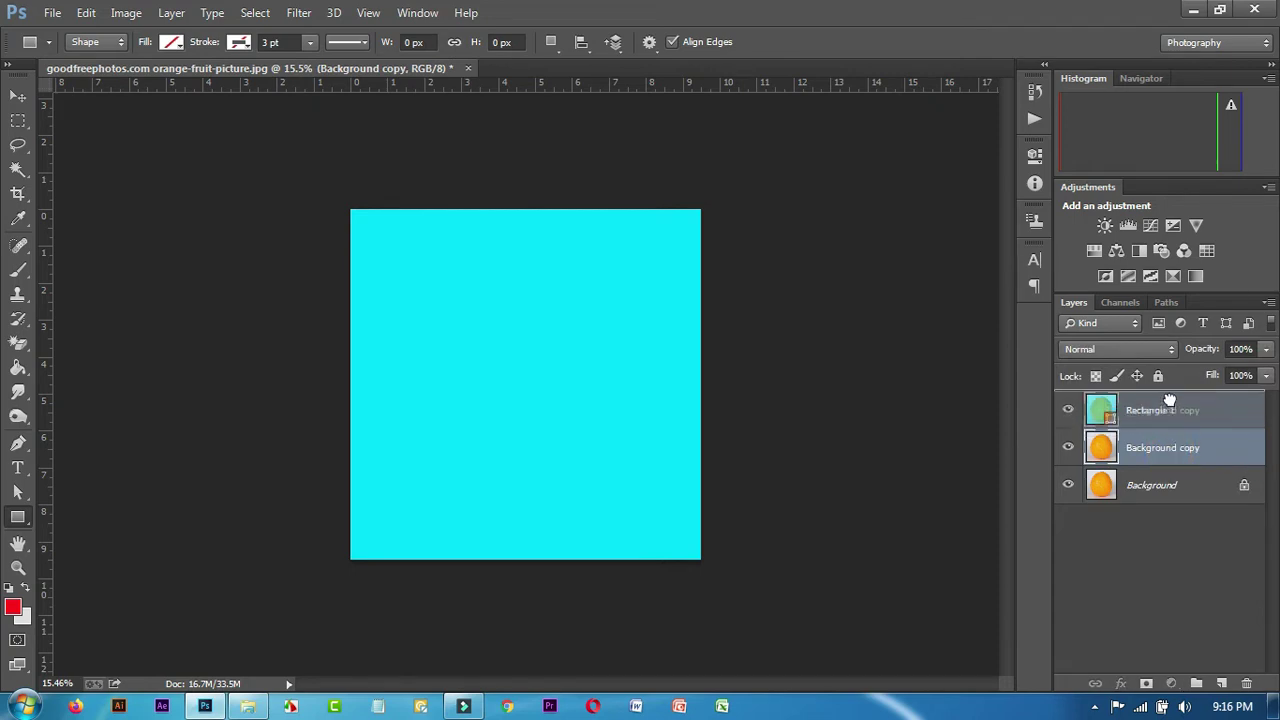
{"action": "left_click_drag", "start_coordinate": [1169, 398], "coordinate": [1169, 402]}
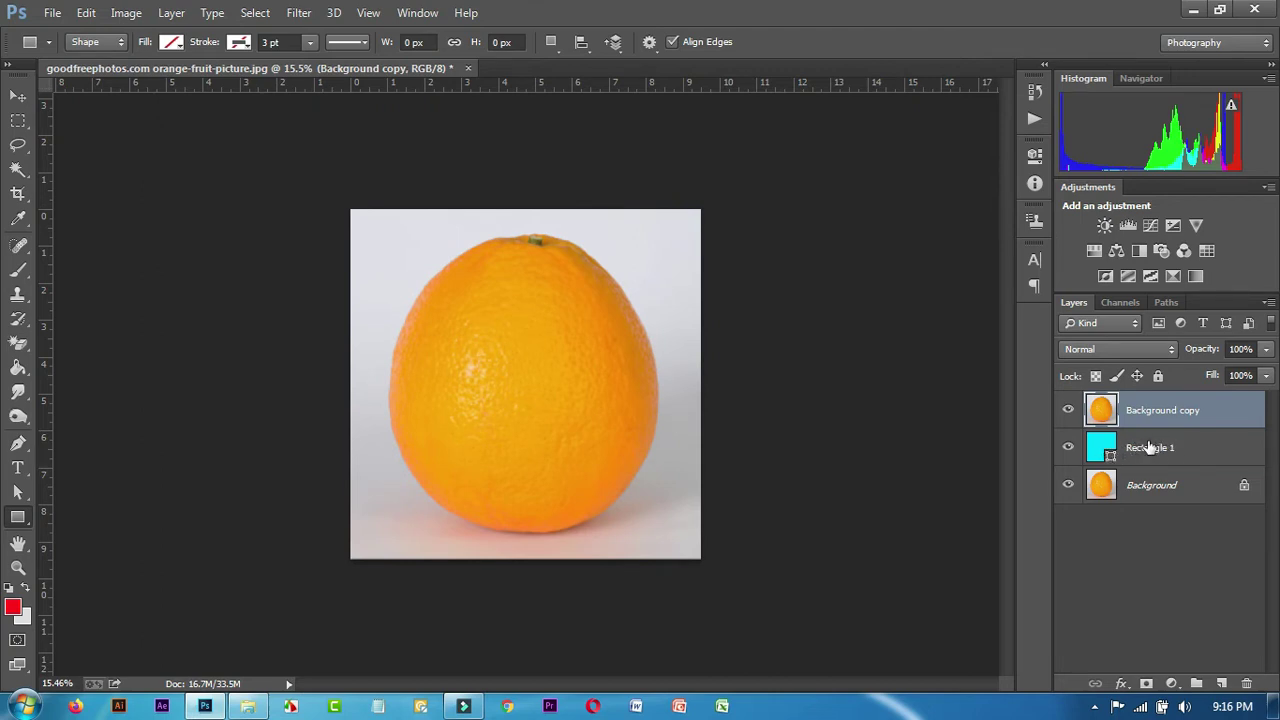
{"action": "left_click", "coordinate": [1158, 408]}
{"action": "key", "text": "ctrl+plus"}
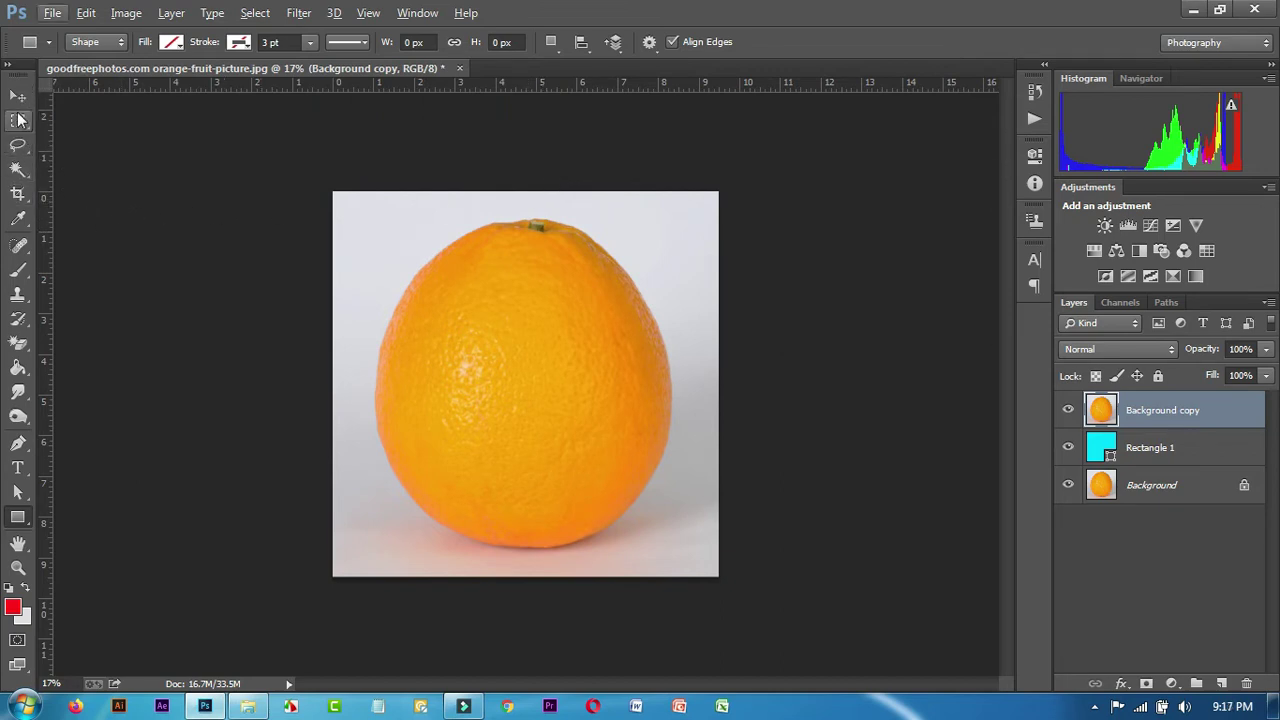
{"action": "left_click", "coordinate": [16, 172]}
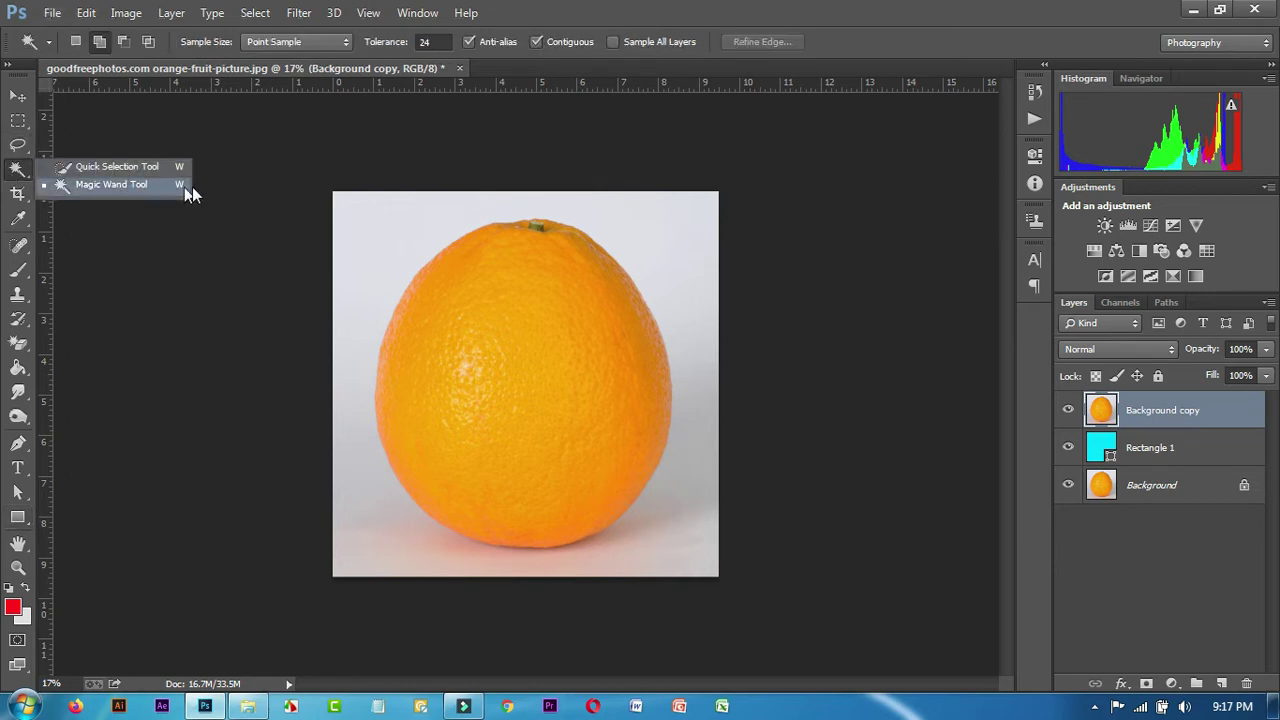
Select the white background with the Magic Wand and set Tolerance to 50
{"action": "left_click", "coordinate": [115, 185]}
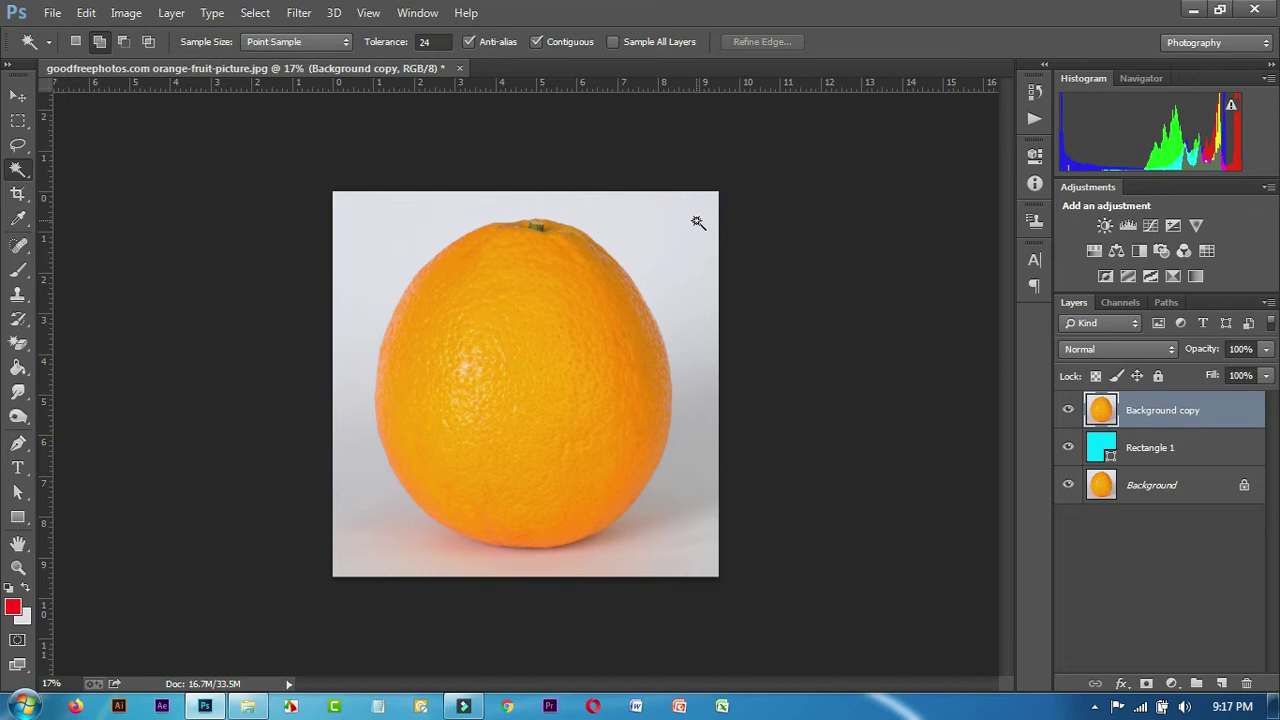
{"action": "left_click", "coordinate": [697, 222]}
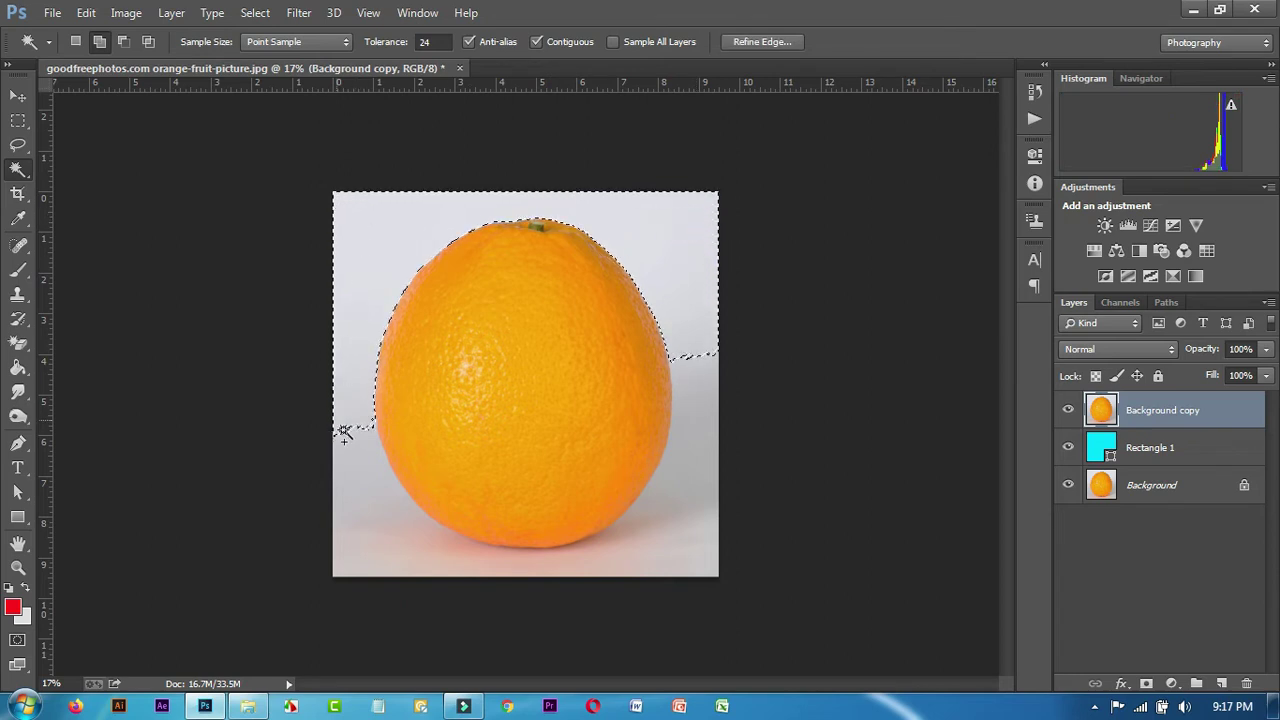
{"action": "left_click", "coordinate": [430, 41]}
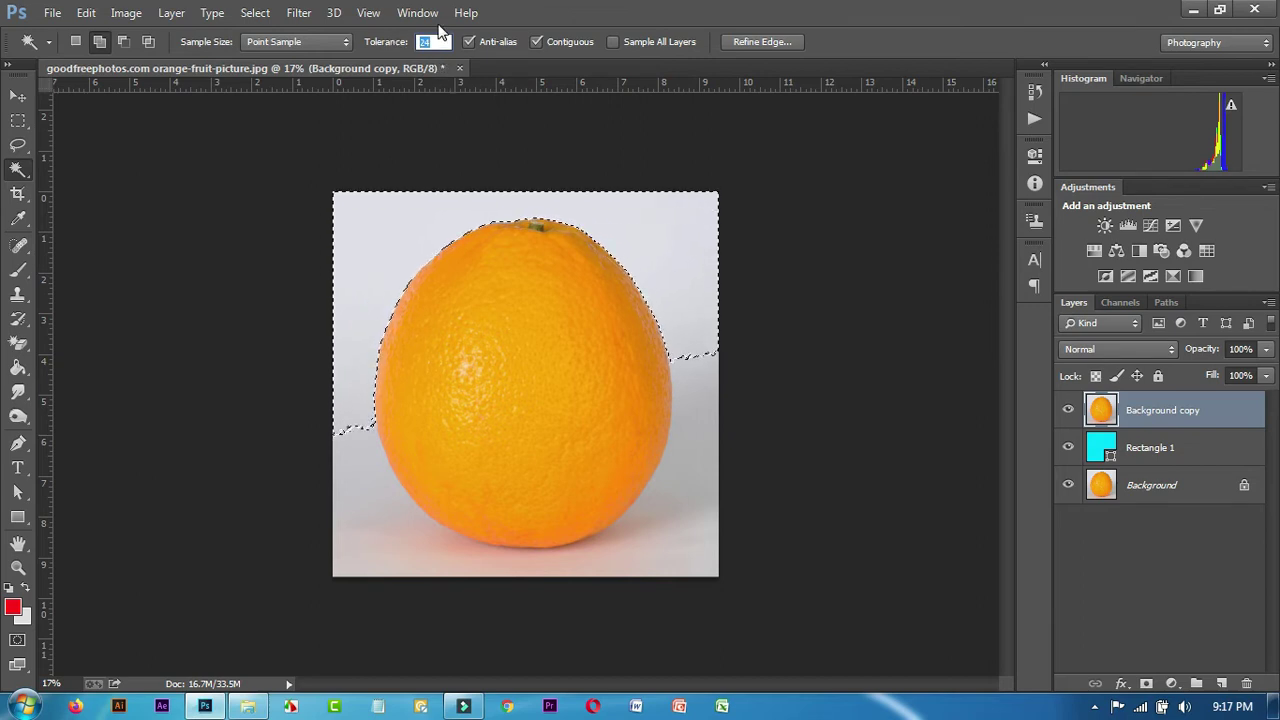
{"action": "type", "text": "50"}
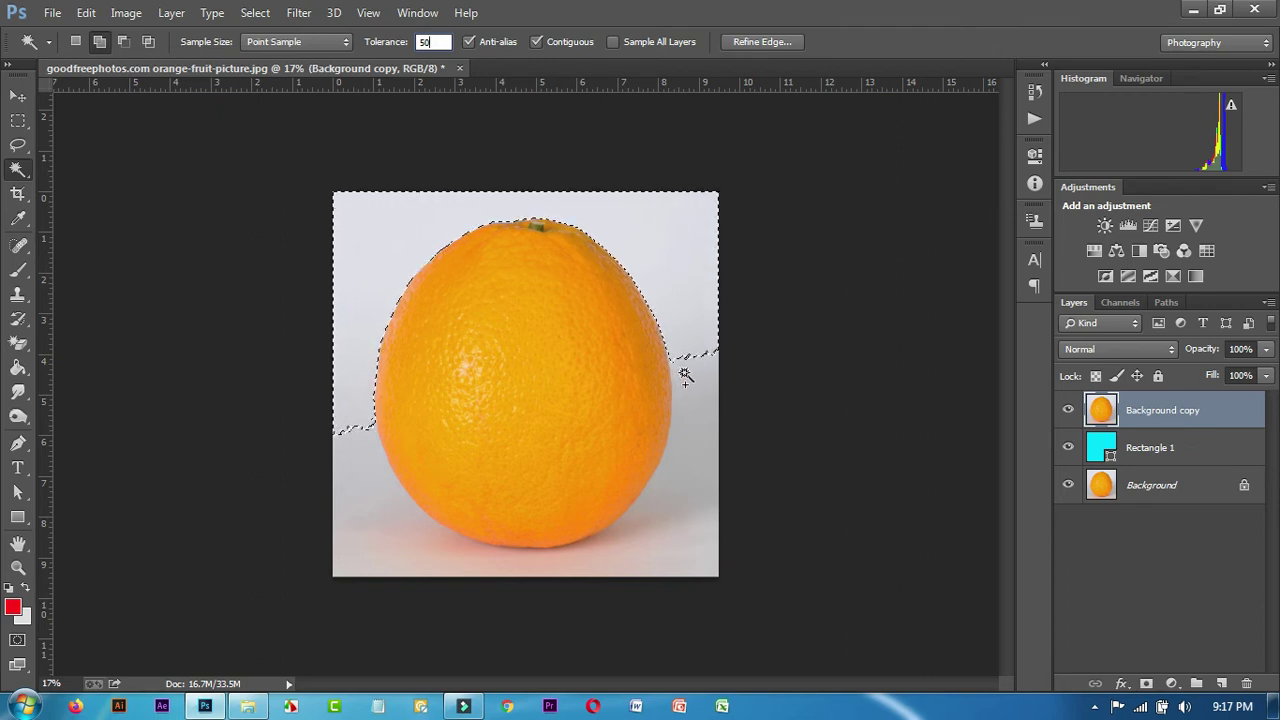
Add the lower-right background, the shadow and the left edge to the selection
{"action": "left_click", "coordinate": [703, 455]}
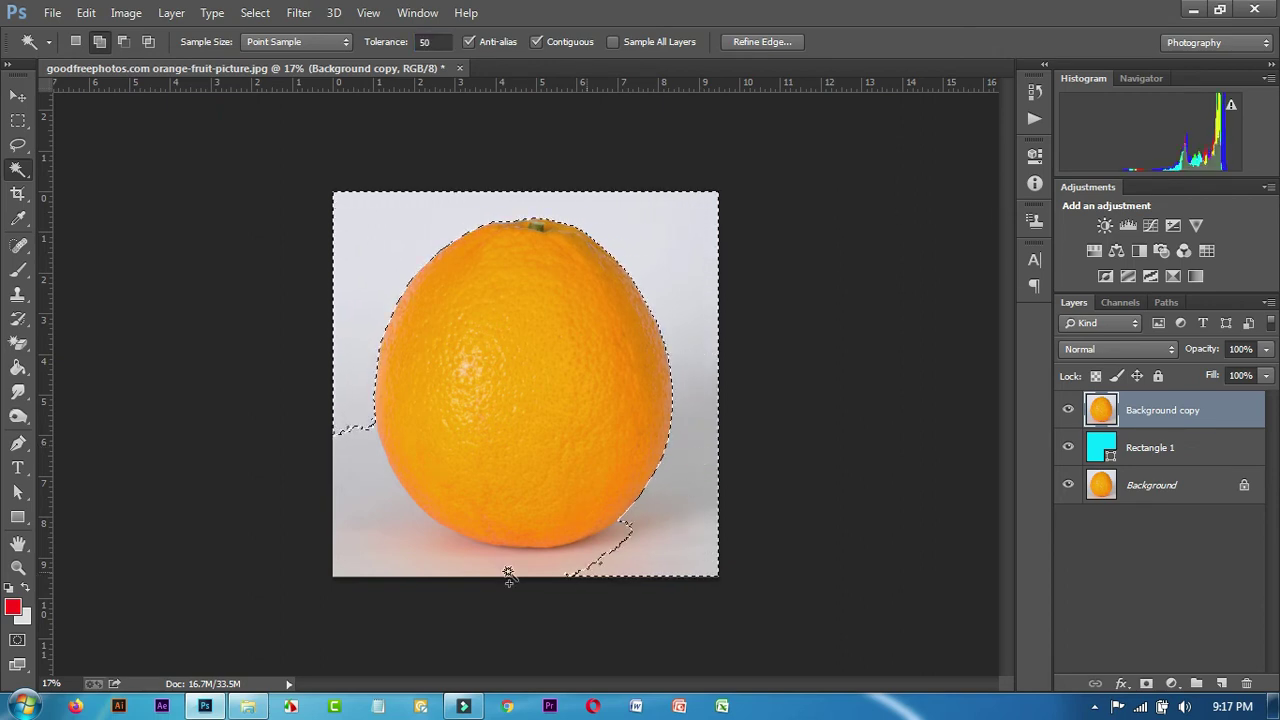
{"action": "left_click", "coordinate": [411, 546]}
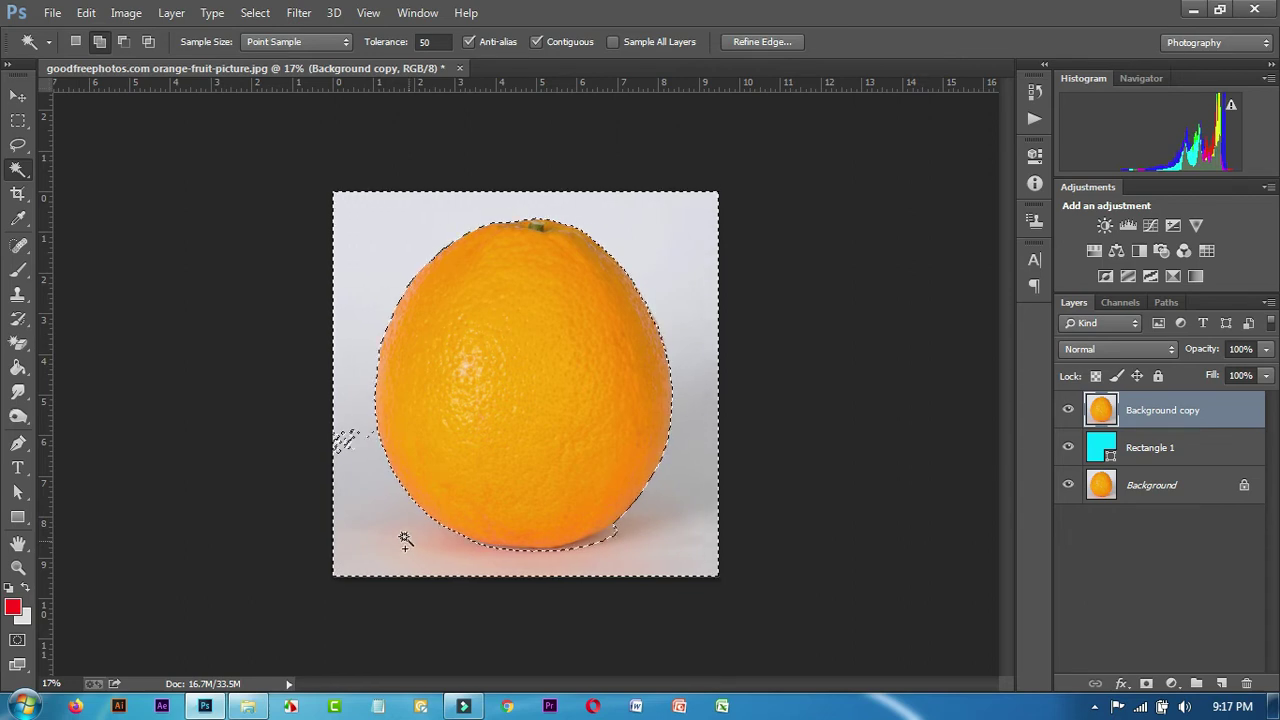
{"action": "left_click", "coordinate": [352, 435]}
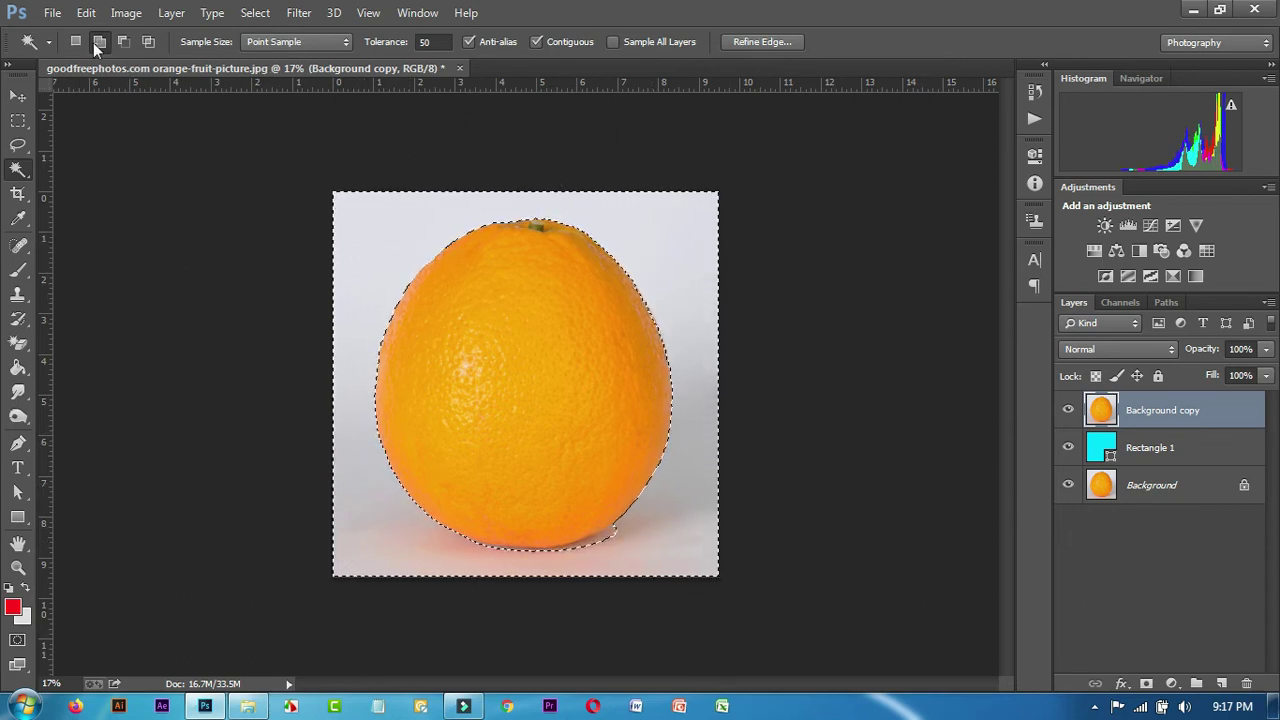
{"action": "left_click", "coordinate": [146, 45]}
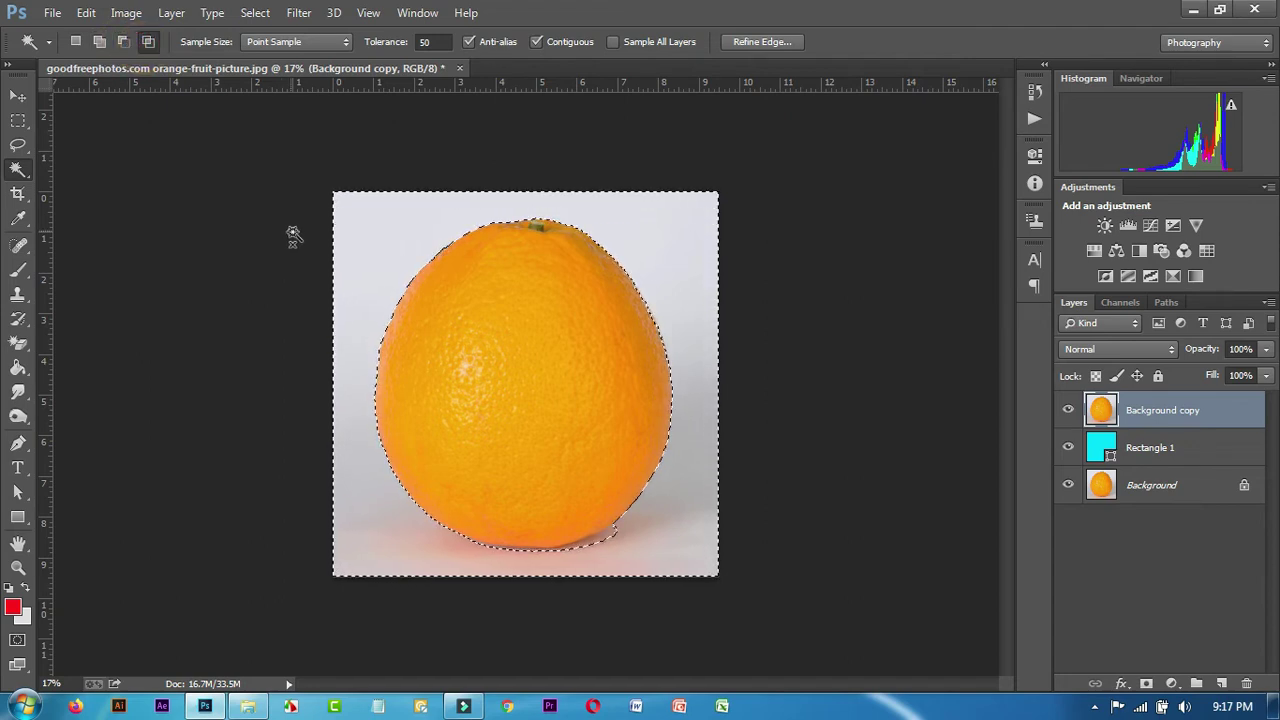
Switch the Magic Wand to Add to selection and clear the current selection
{"action": "left_click", "coordinate": [122, 40]}
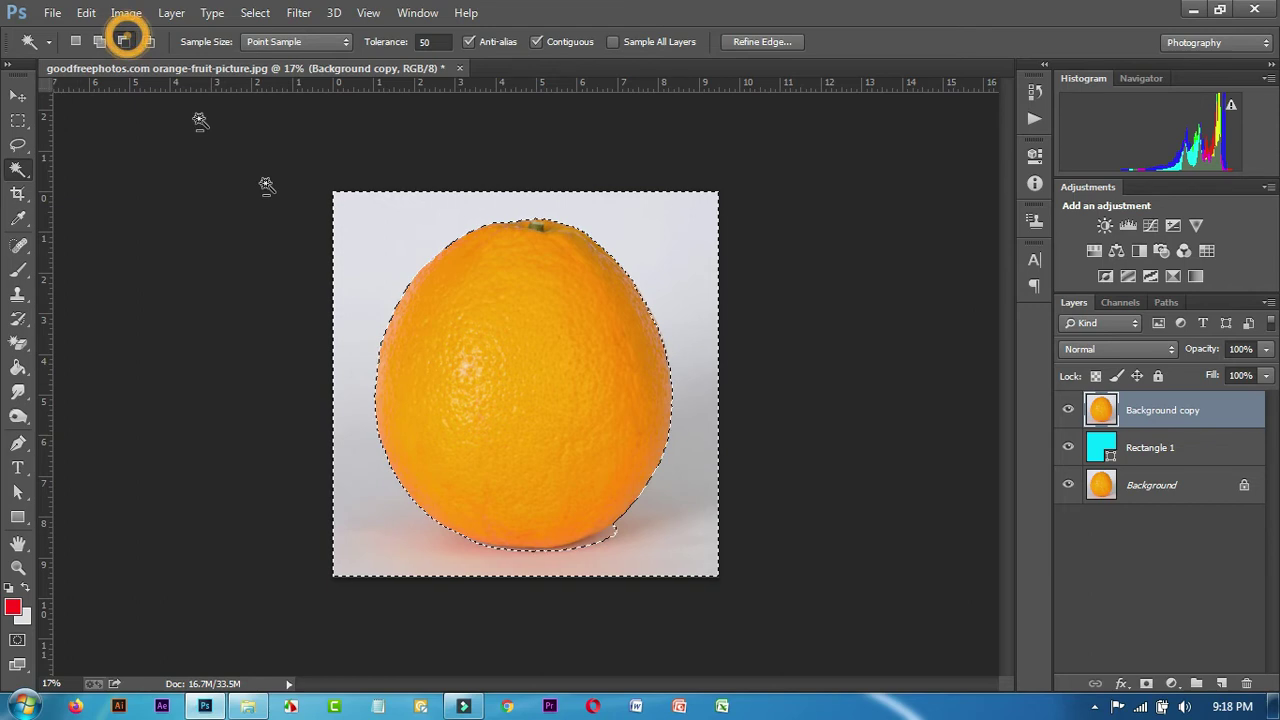
{"action": "left_click", "coordinate": [100, 41]}
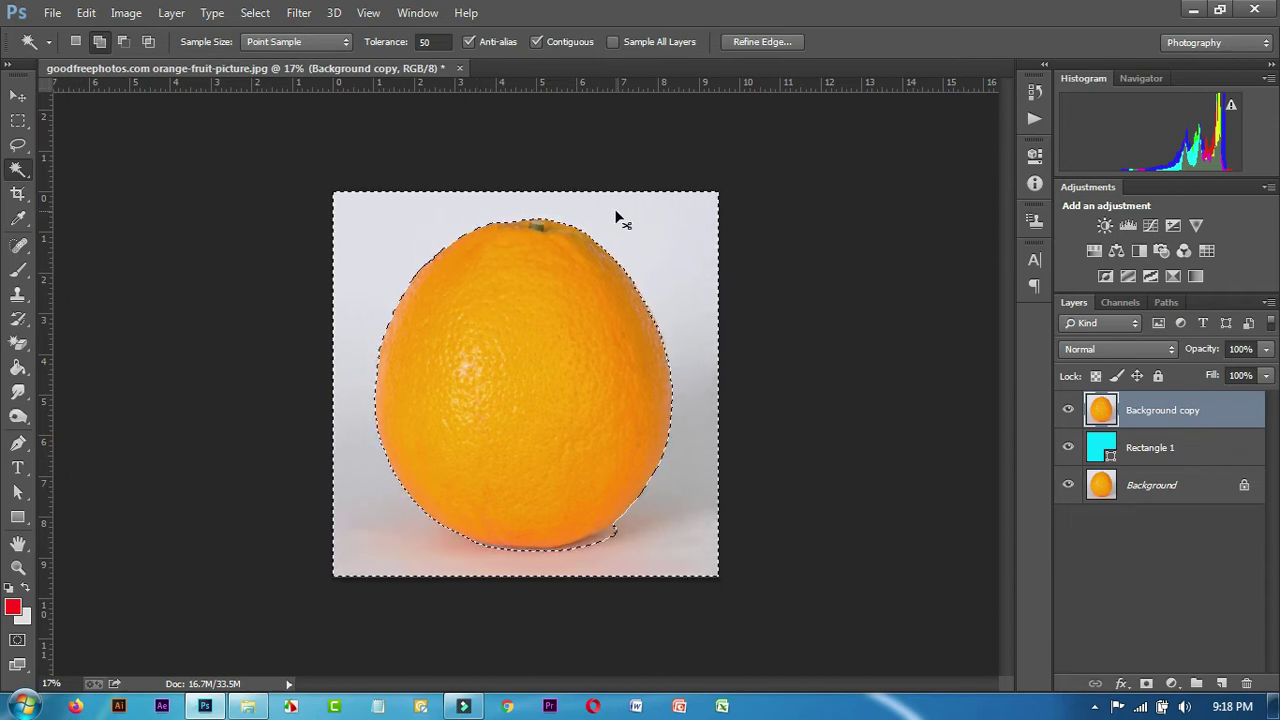
{"action": "key", "text": "ctrl+d"}
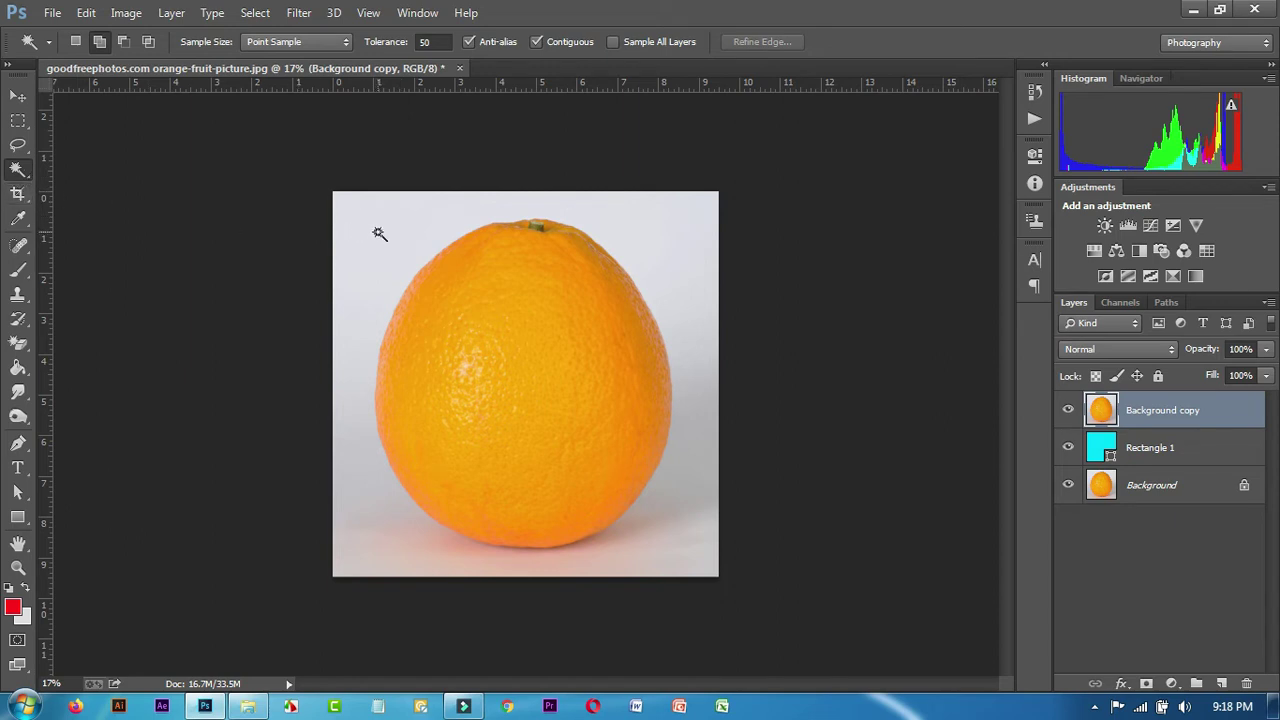
Select the white background and the pink shadow areas around the orange
{"action": "left_click", "coordinate": [378, 232]}
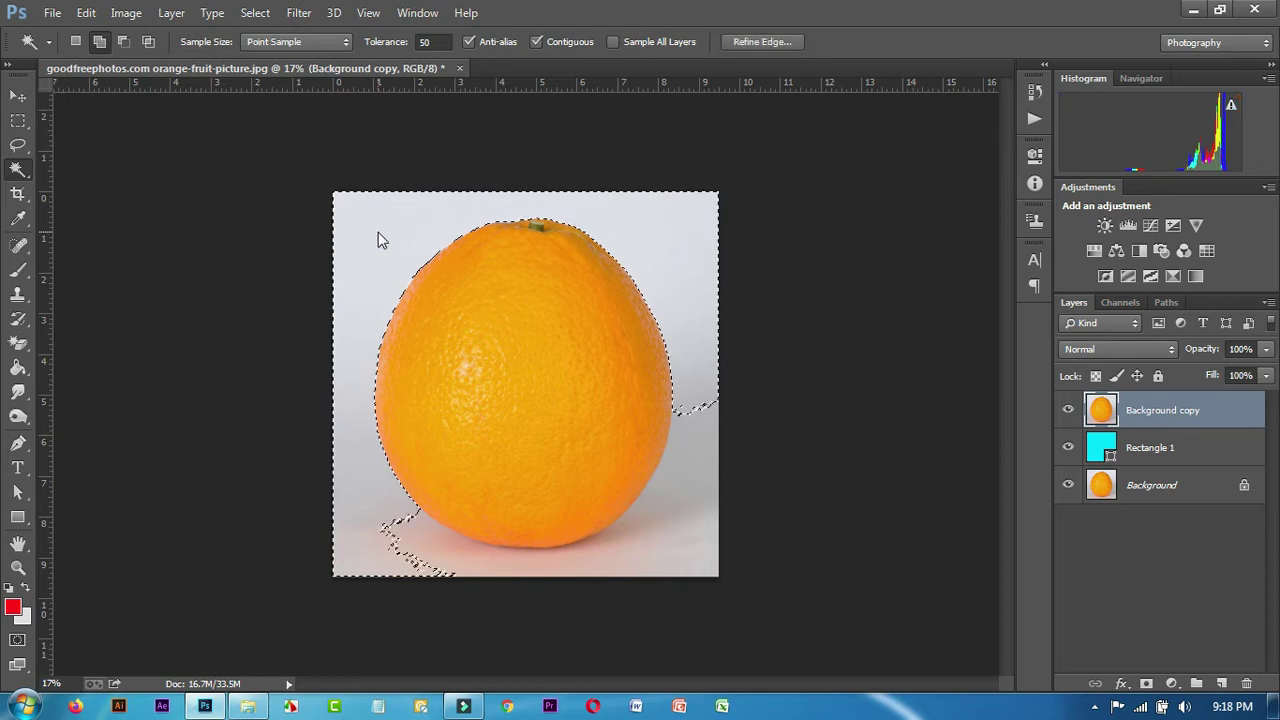
{"action": "left_click", "coordinate": [705, 524]}
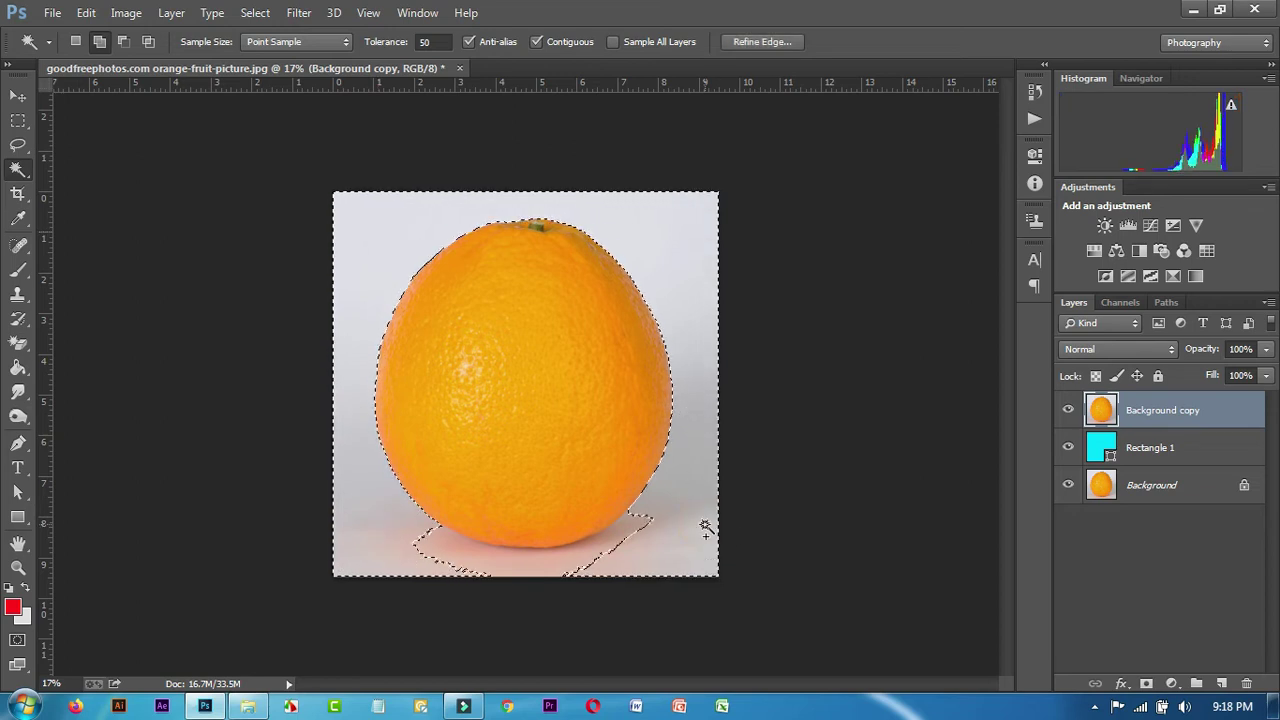
{"action": "left_click", "coordinate": [586, 571]}
{"action": "left_click", "coordinate": [486, 563]}
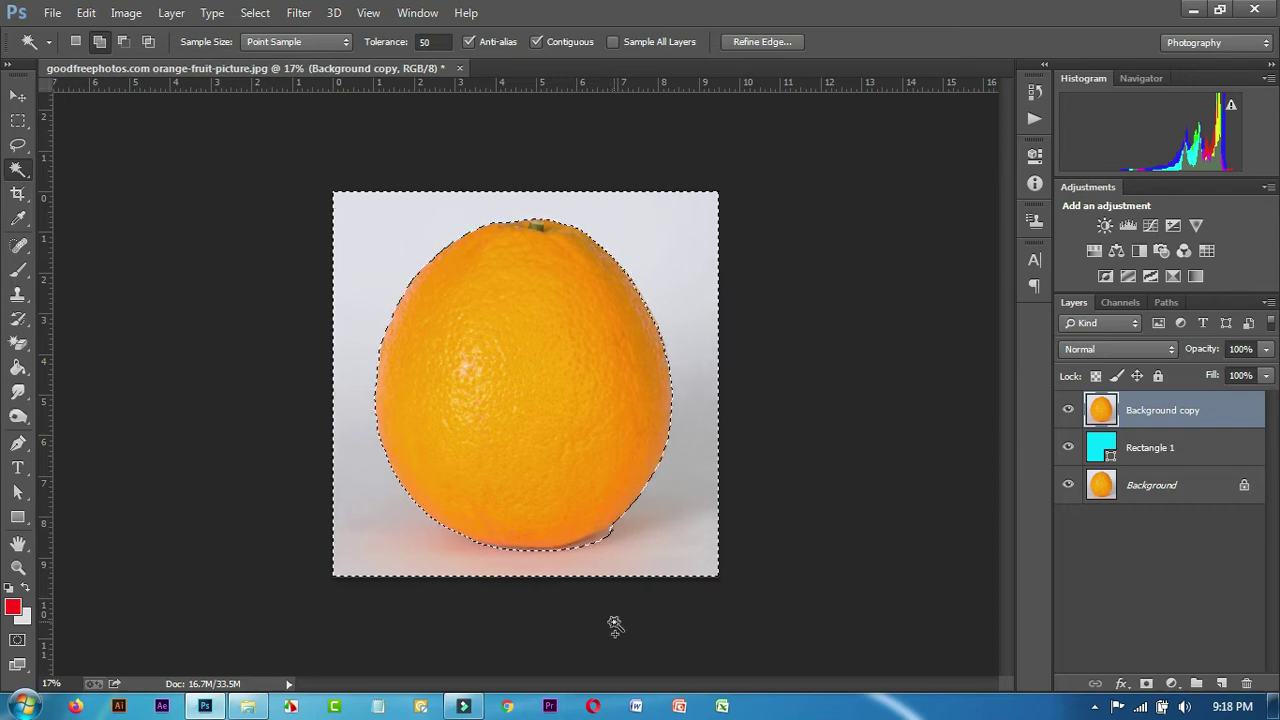
{"action": "scroll", "coordinate": [612, 624], "scroll_direction": "up", "scroll_amount": 3}
{"action": "scroll", "coordinate": [615, 625], "scroll_direction": "up", "scroll_amount": 3}
{"action": "scroll", "coordinate": [620, 610], "scroll_direction": "down", "scroll_amount": 2}
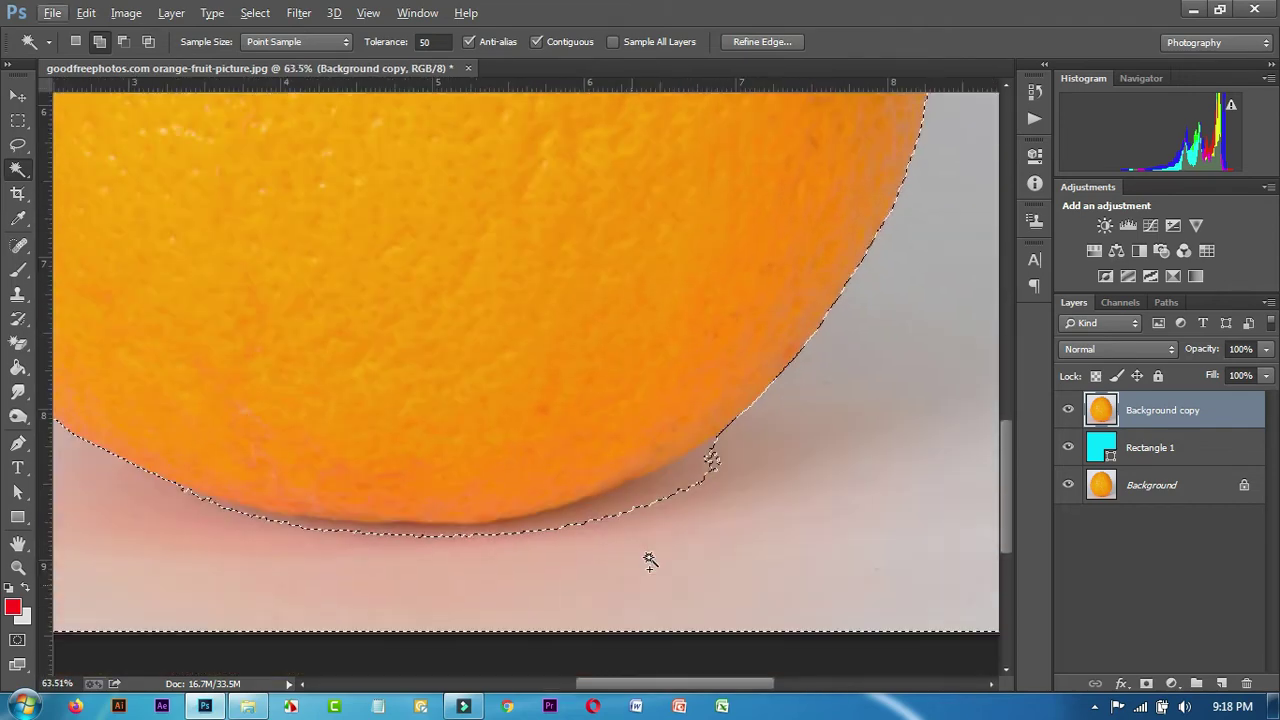
{"action": "scroll", "coordinate": [570, 519], "scroll_direction": "down", "scroll_amount": 3}
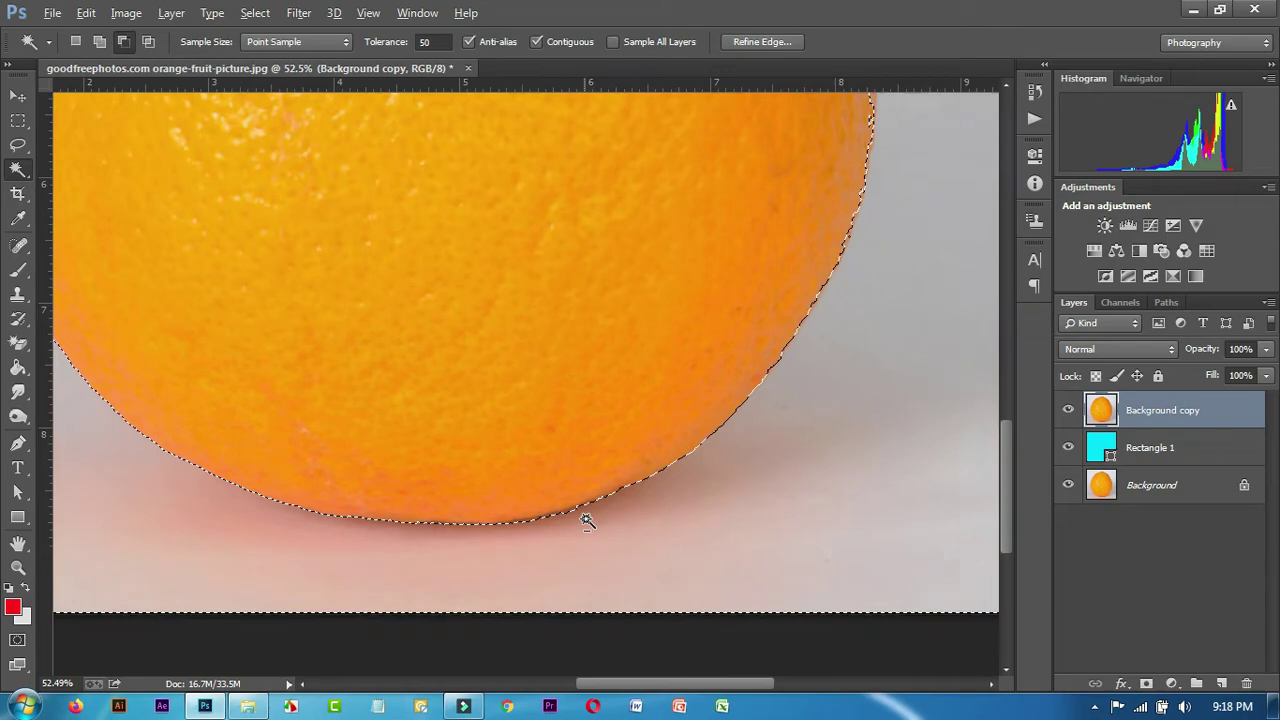
{"action": "scroll", "coordinate": [586, 518], "scroll_direction": "down", "scroll_amount": 3}
{"action": "key", "text": "ctrl+0"}
{"action": "scroll", "coordinate": [700, 300], "scroll_direction": "up", "scroll_amount": 2}
{"action": "scroll", "coordinate": [726, 257], "scroll_direction": "up", "scroll_amount": 3}
{"action": "scroll", "coordinate": [706, 271], "scroll_direction": "up", "scroll_amount": 1}
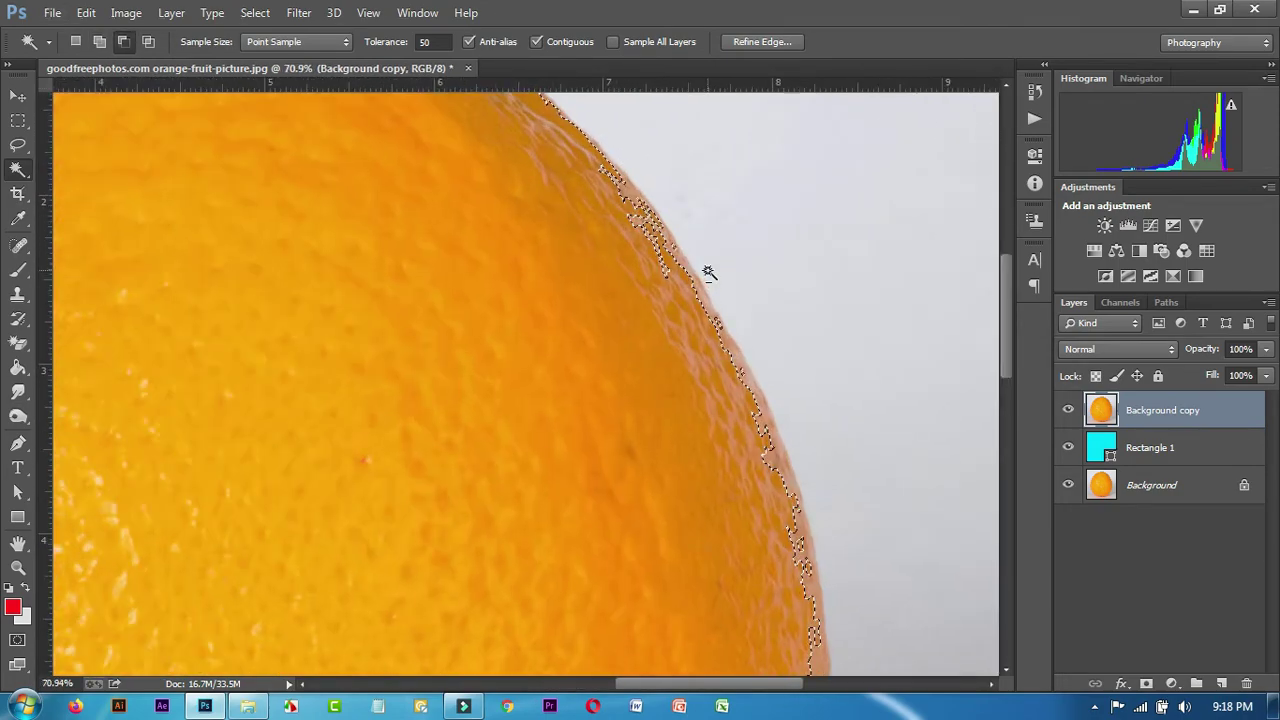
{"action": "scroll", "coordinate": [706, 271], "scroll_direction": "down", "scroll_amount": 2}
{"action": "scroll", "coordinate": [704, 285], "scroll_direction": "down", "scroll_amount": 2}
{"action": "scroll", "coordinate": [701, 300], "scroll_direction": "down", "scroll_amount": 1}
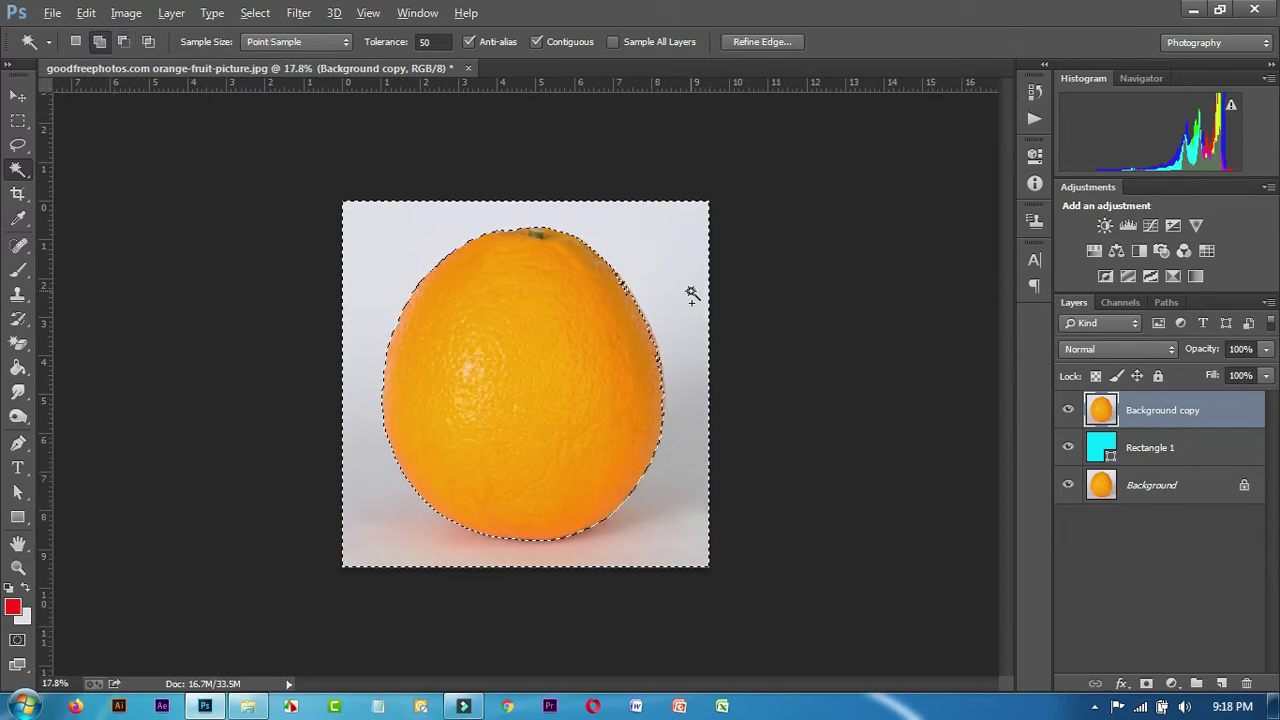
{"action": "scroll", "coordinate": [720, 300], "scroll_direction": "up", "scroll_amount": 1}
{"action": "scroll", "coordinate": [650, 232], "scroll_direction": "up", "scroll_amount": 1}
{"action": "scroll", "coordinate": [700, 270], "scroll_direction": "down", "scroll_amount": 2}
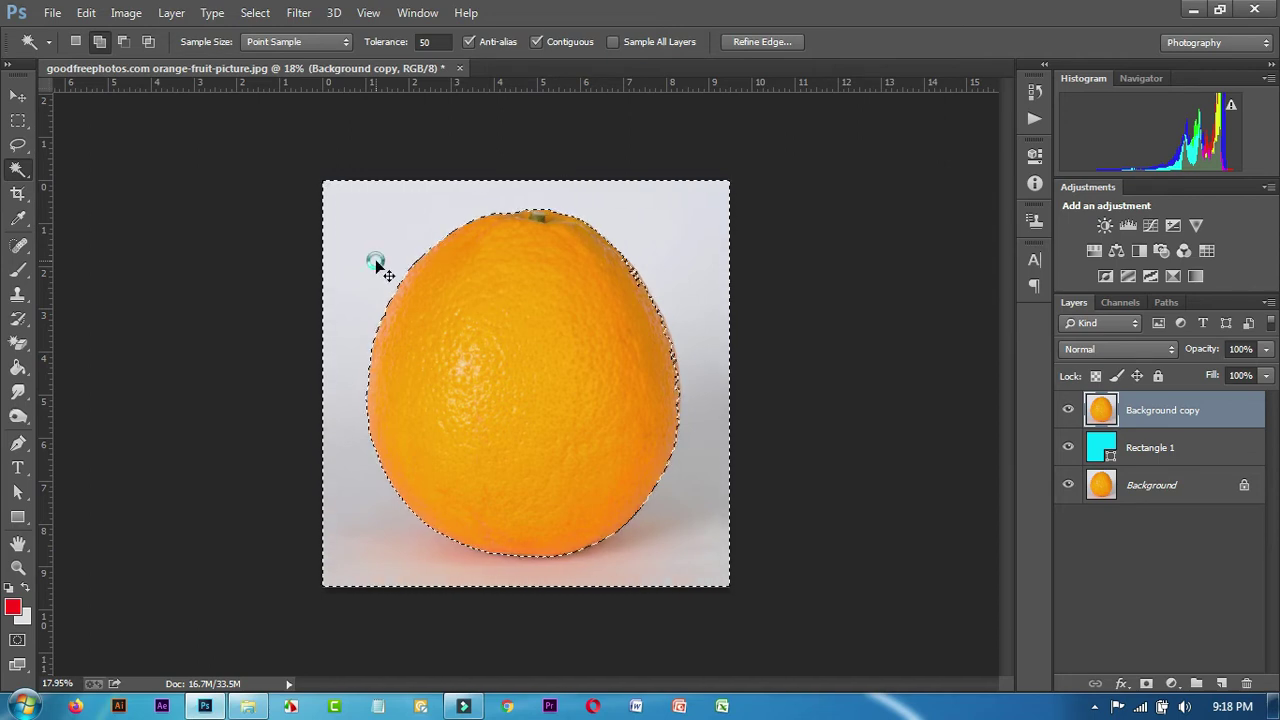
Delete the selected white background and shadow, then zoom to inspect the orange's edges
{"action": "key", "text": "Delete"}
{"action": "key", "text": "ctrl+d"}
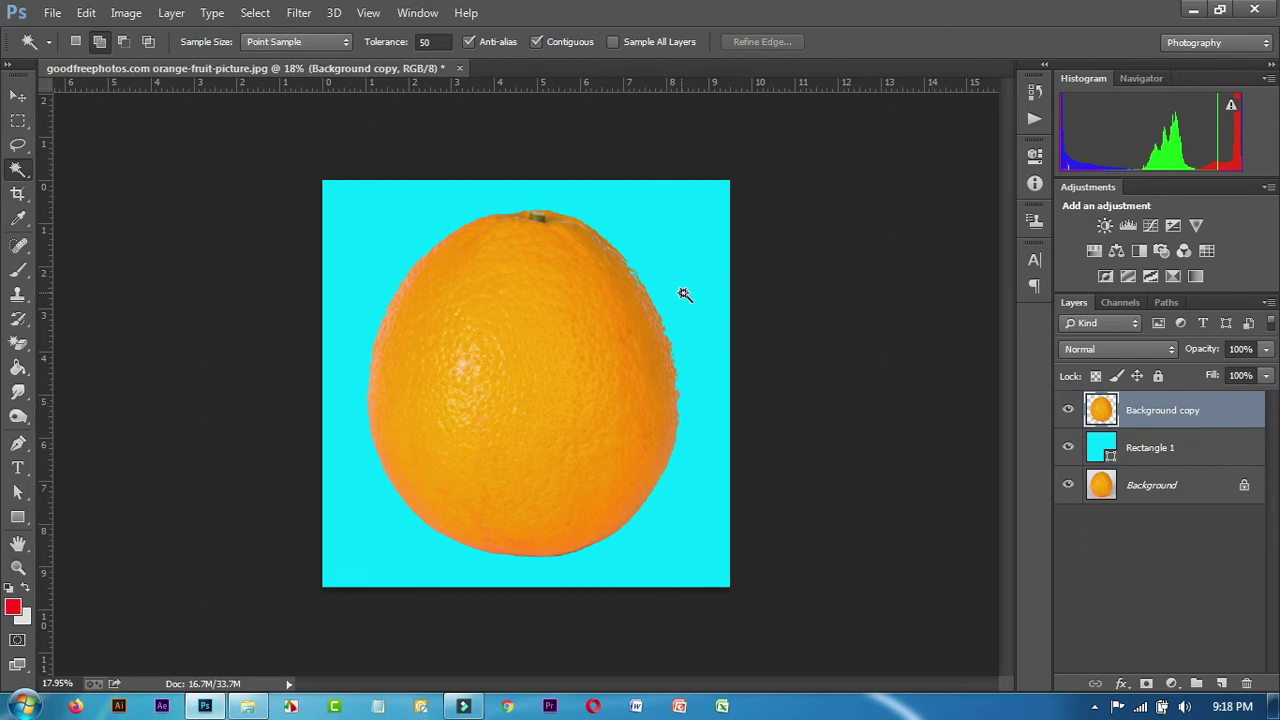
{"action": "scroll", "coordinate": [690, 265], "scroll_direction": "up", "scroll_amount": 2}
{"action": "scroll", "coordinate": [691, 245], "scroll_direction": "up", "scroll_amount": 2}
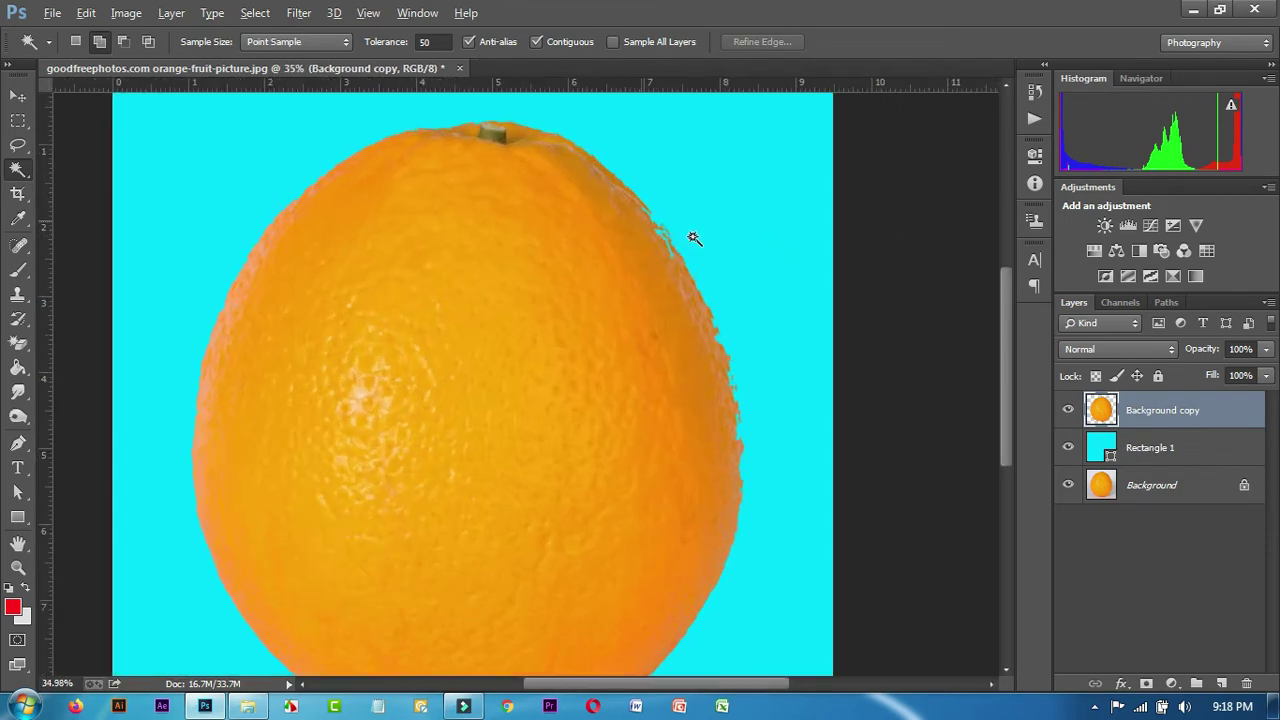
{"action": "scroll", "coordinate": [693, 240], "scroll_direction": "up", "scroll_amount": 2}
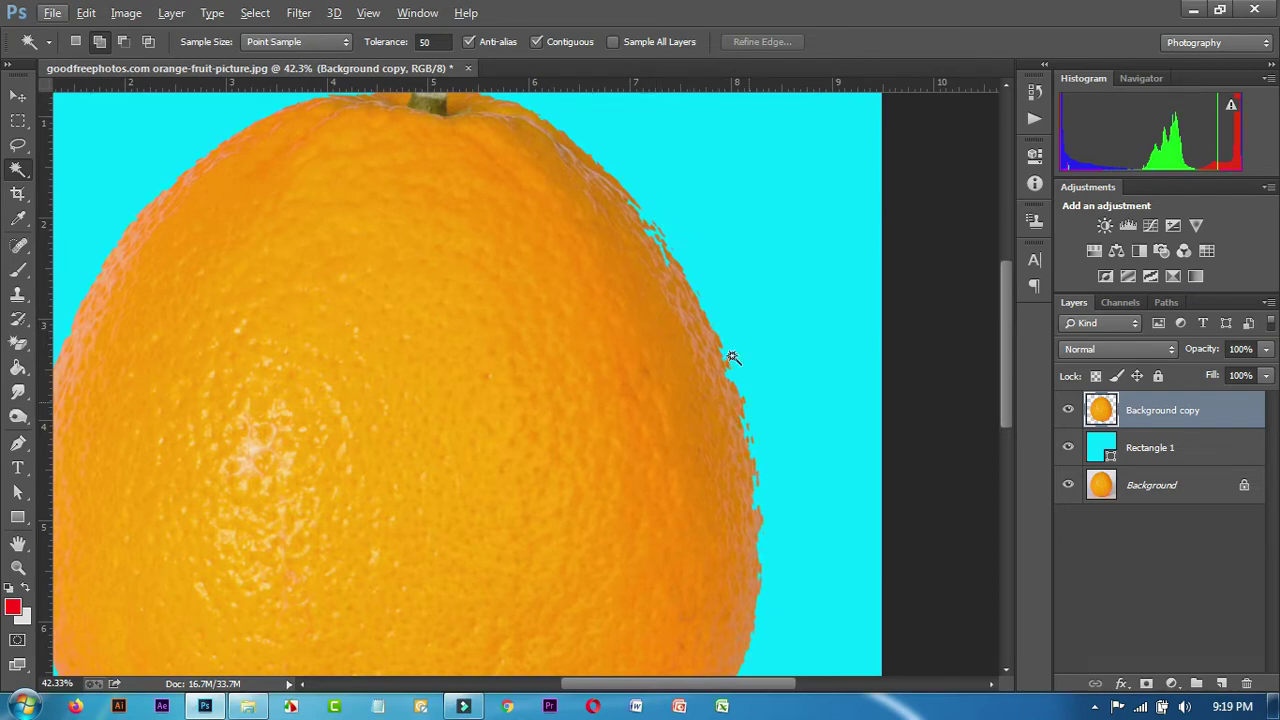
{"action": "scroll", "coordinate": [708, 421], "scroll_direction": "down", "scroll_amount": 1}
{"action": "scroll", "coordinate": [709, 422], "scroll_direction": "down", "scroll_amount": 3}
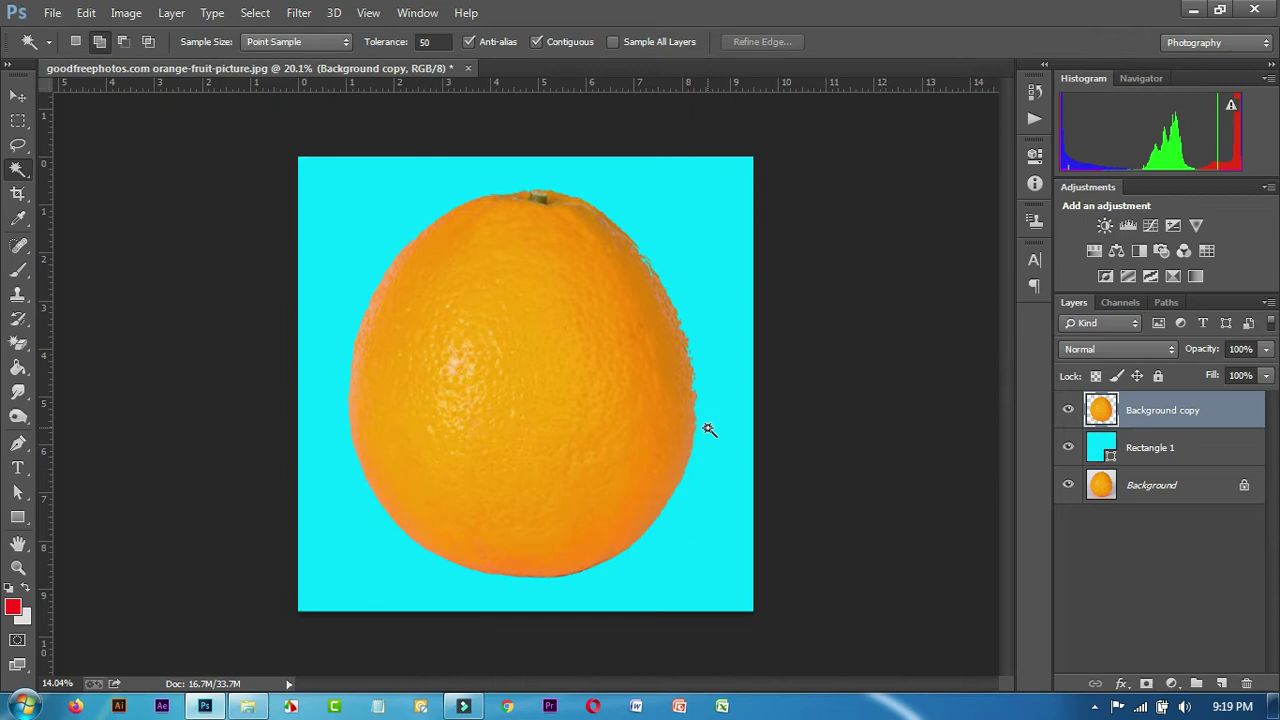
{"action": "scroll", "coordinate": [708, 420], "scroll_direction": "down", "scroll_amount": 2}
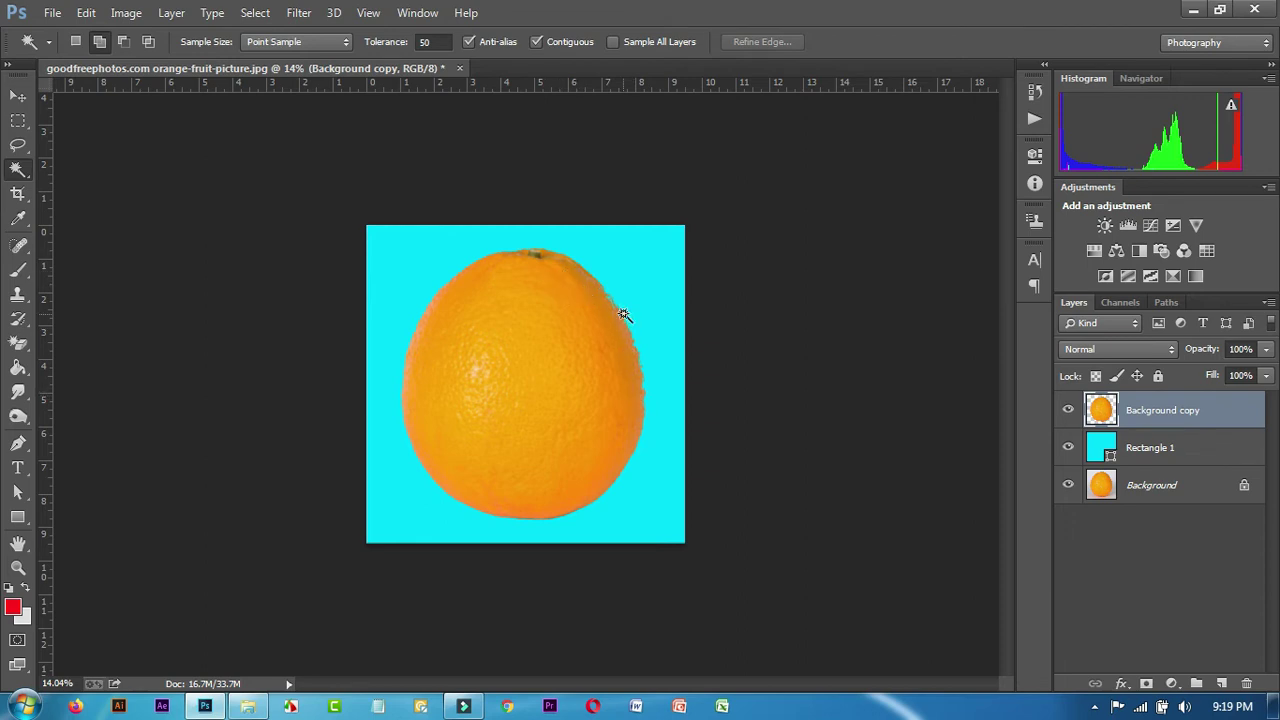
{"action": "scroll", "coordinate": [637, 387], "scroll_direction": "up", "scroll_amount": 1}
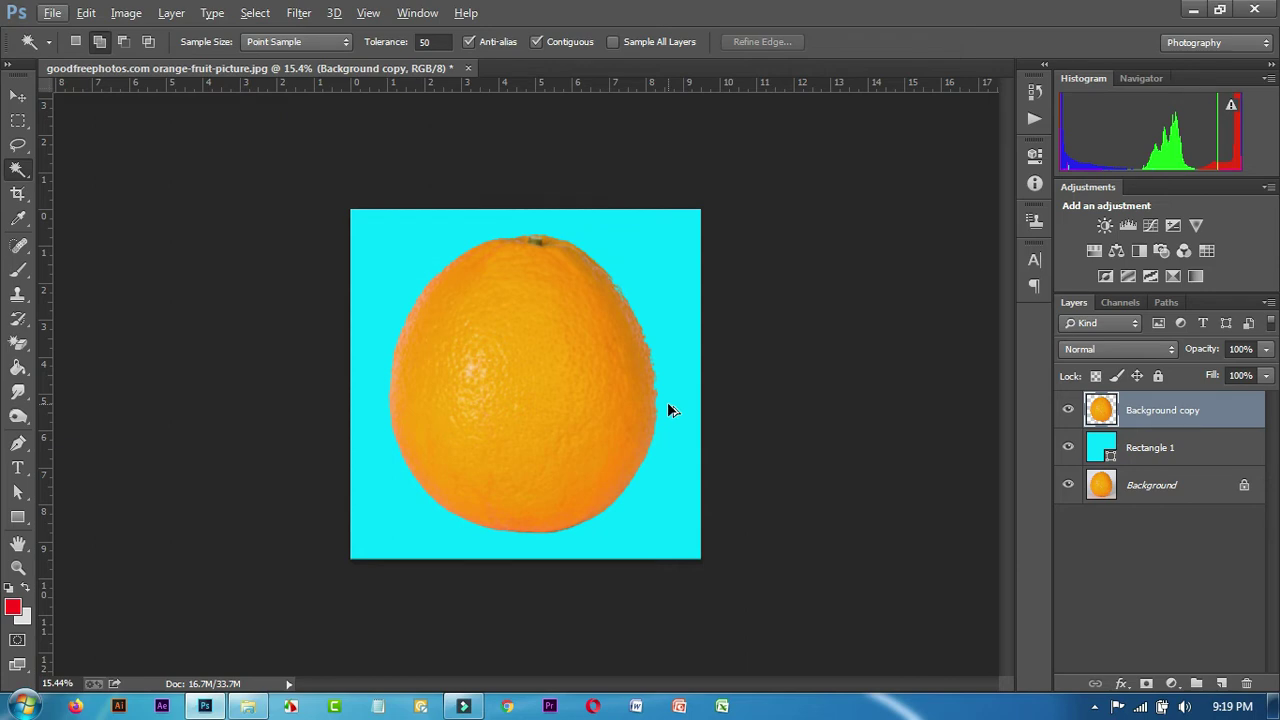
Undo the background deletion, clear the rough selection, and switch to the Quick Selection Tool
{"action": "key", "text": "ctrl+z"}
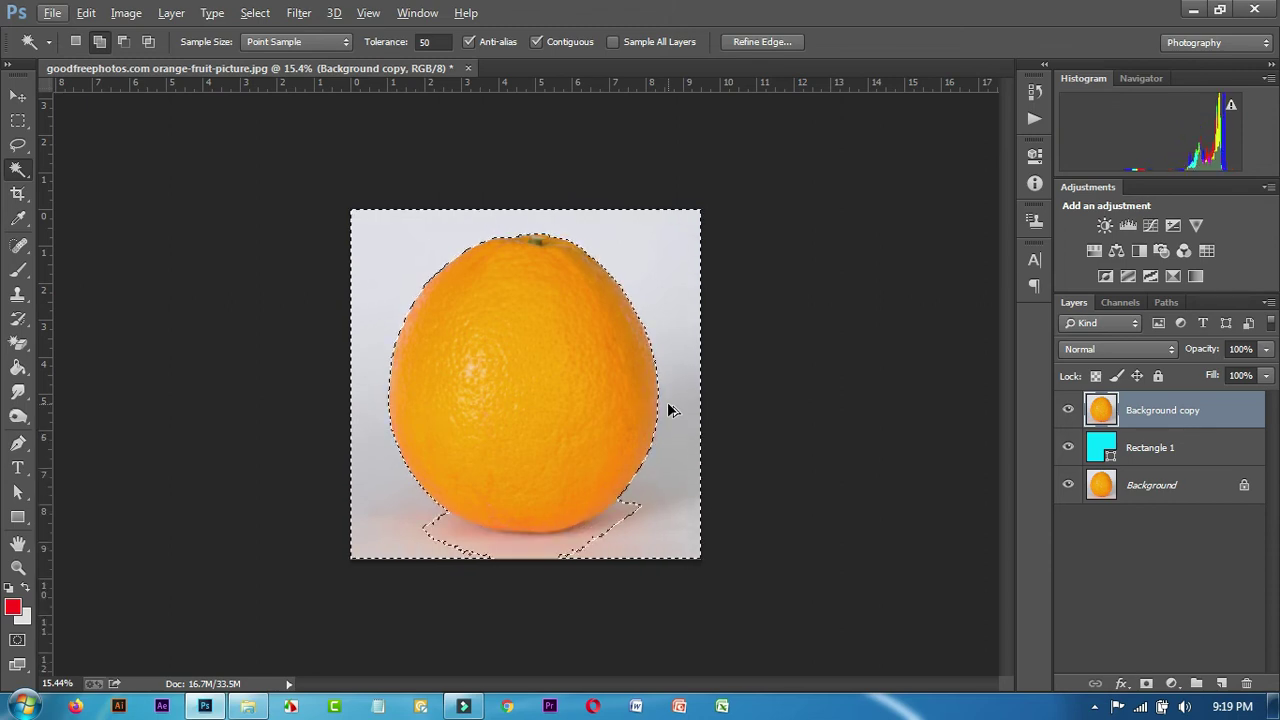
{"action": "key", "text": "ctrl+d"}
{"action": "scroll", "coordinate": [660, 393], "scroll_direction": "up", "scroll_amount": 1}
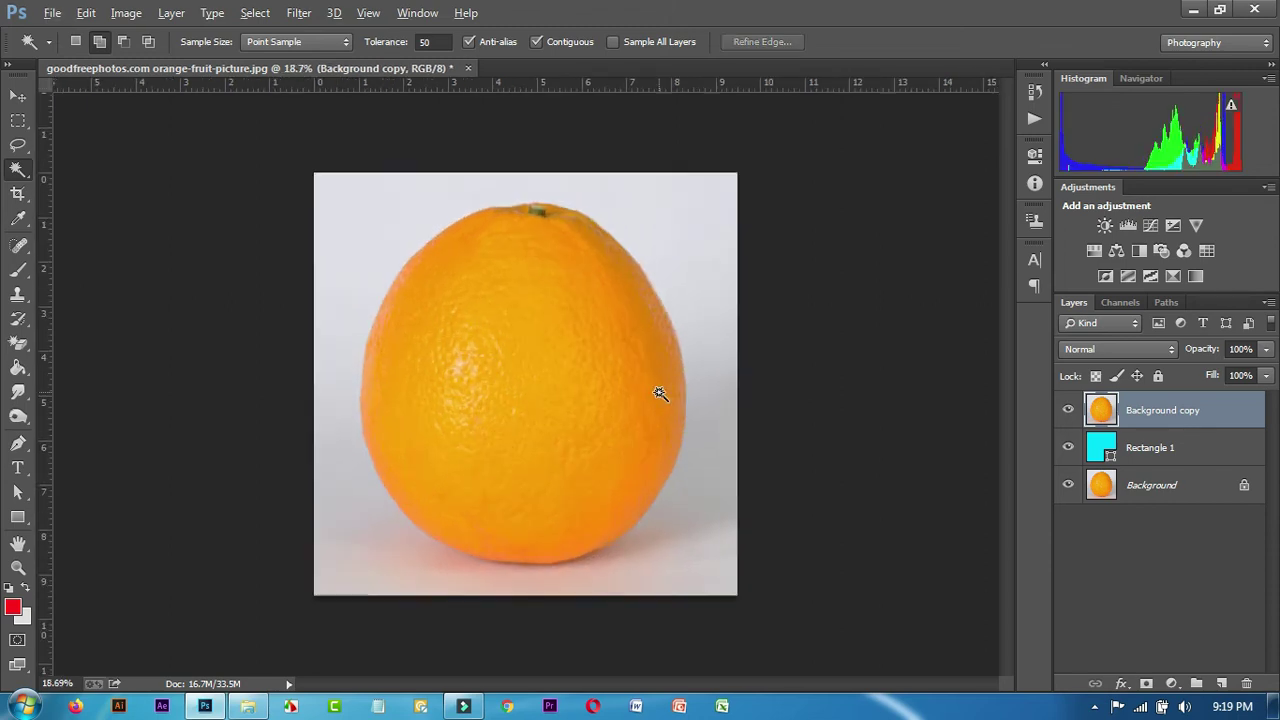
{"action": "key", "text": "alt"}
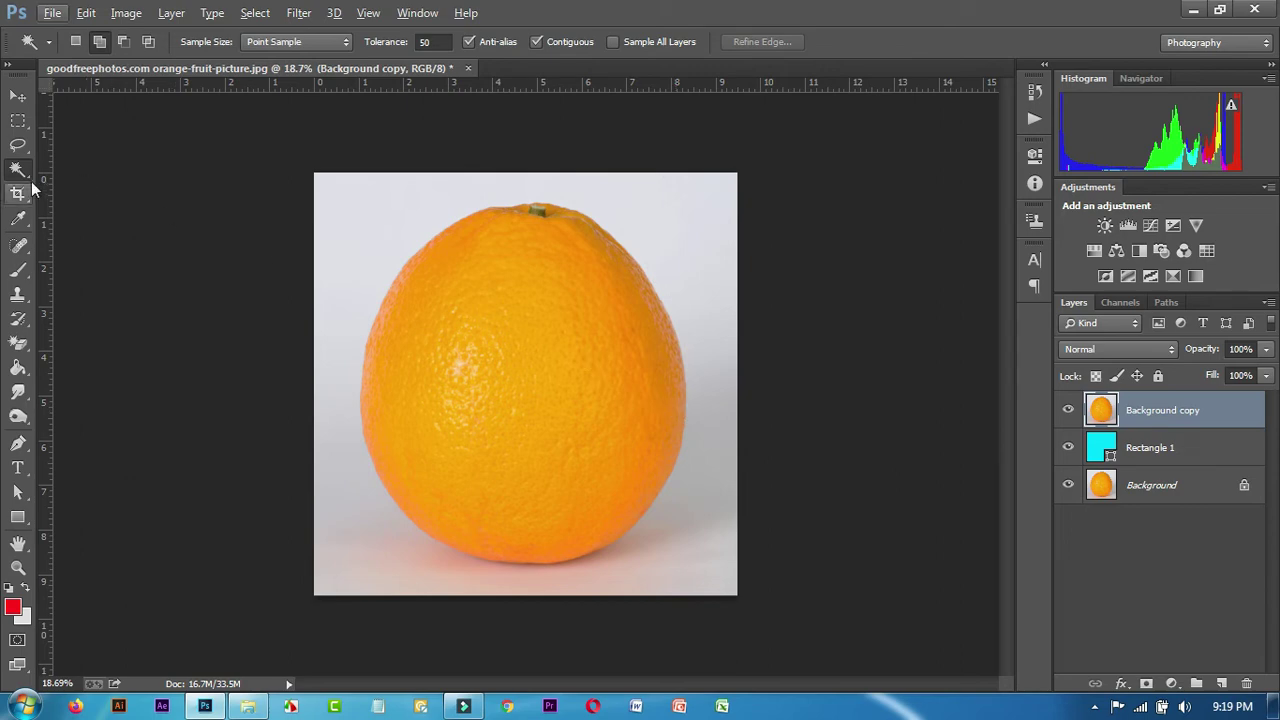
{"action": "right_click", "coordinate": [22, 170]}
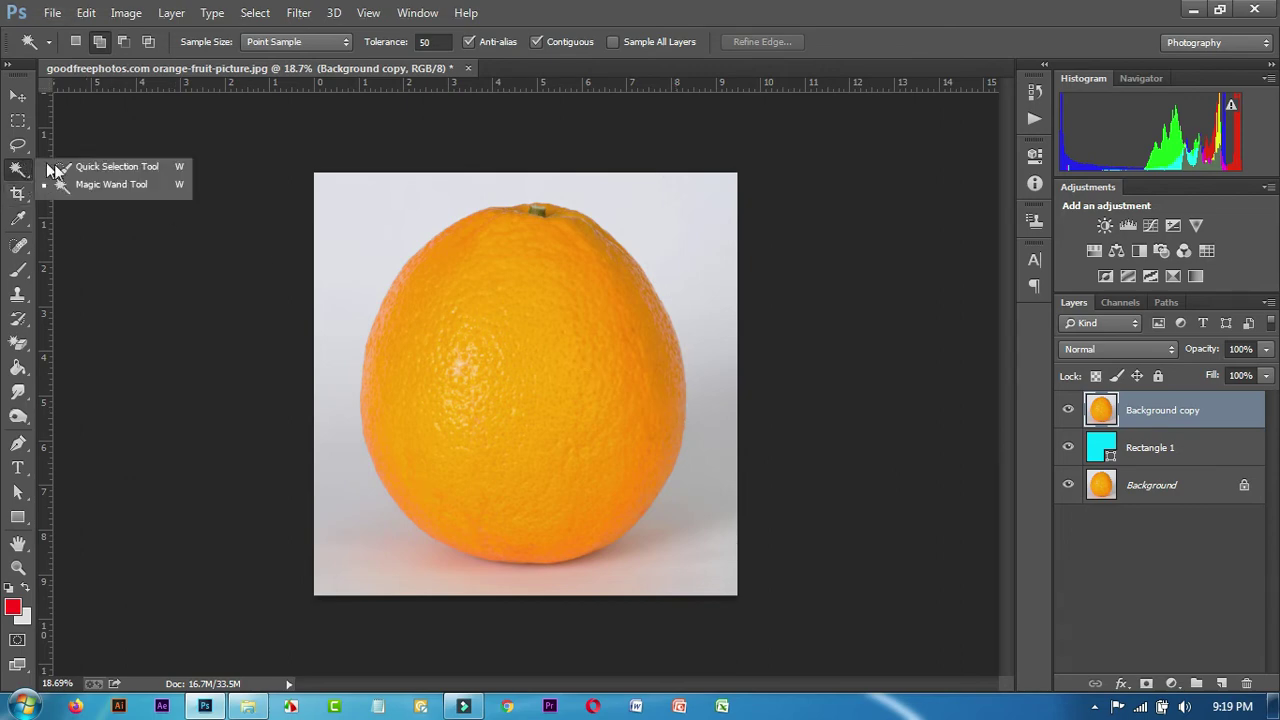
{"action": "left_click", "coordinate": [131, 169]}
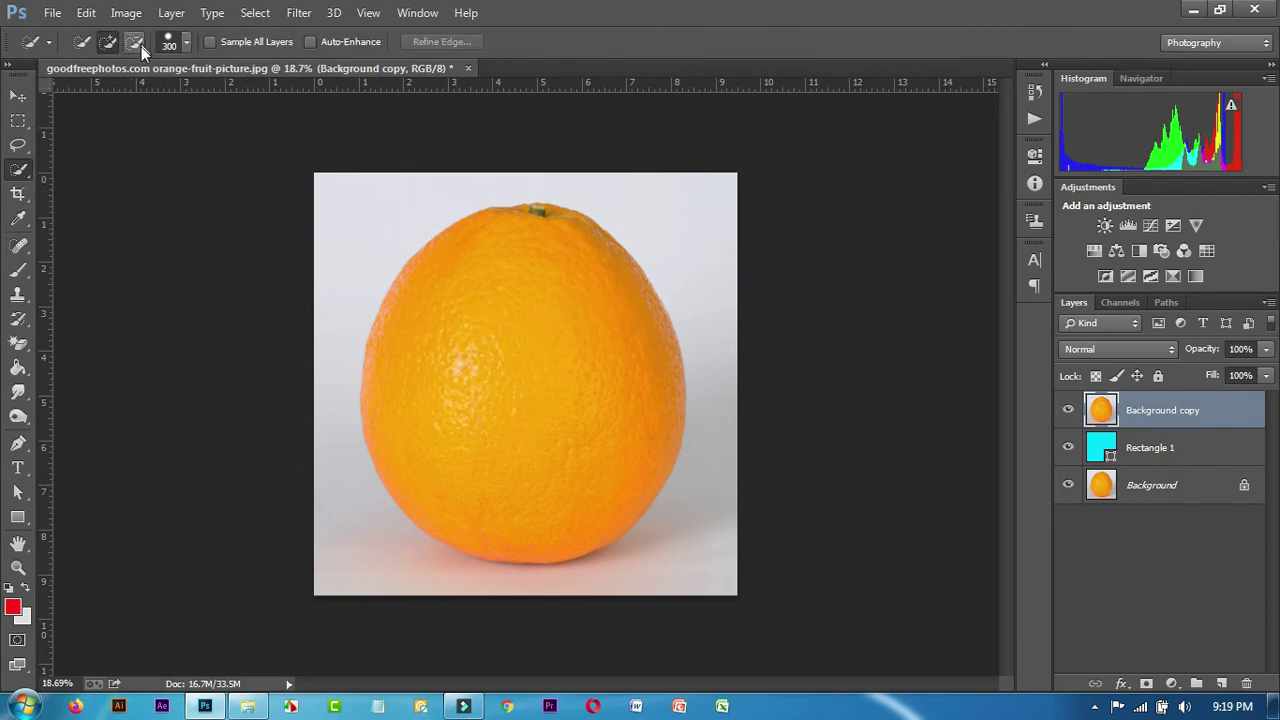
Quick-select the entire orange including its stem, zooming to check the traced outline
{"action": "mouse_move", "coordinate": [520, 271]}
{"action": "left_mouse_down"}
{"action": "mouse_move", "coordinate": [528, 453]}
{"action": "mouse_move", "coordinate": [497, 369]}
{"action": "left_mouse_up"}
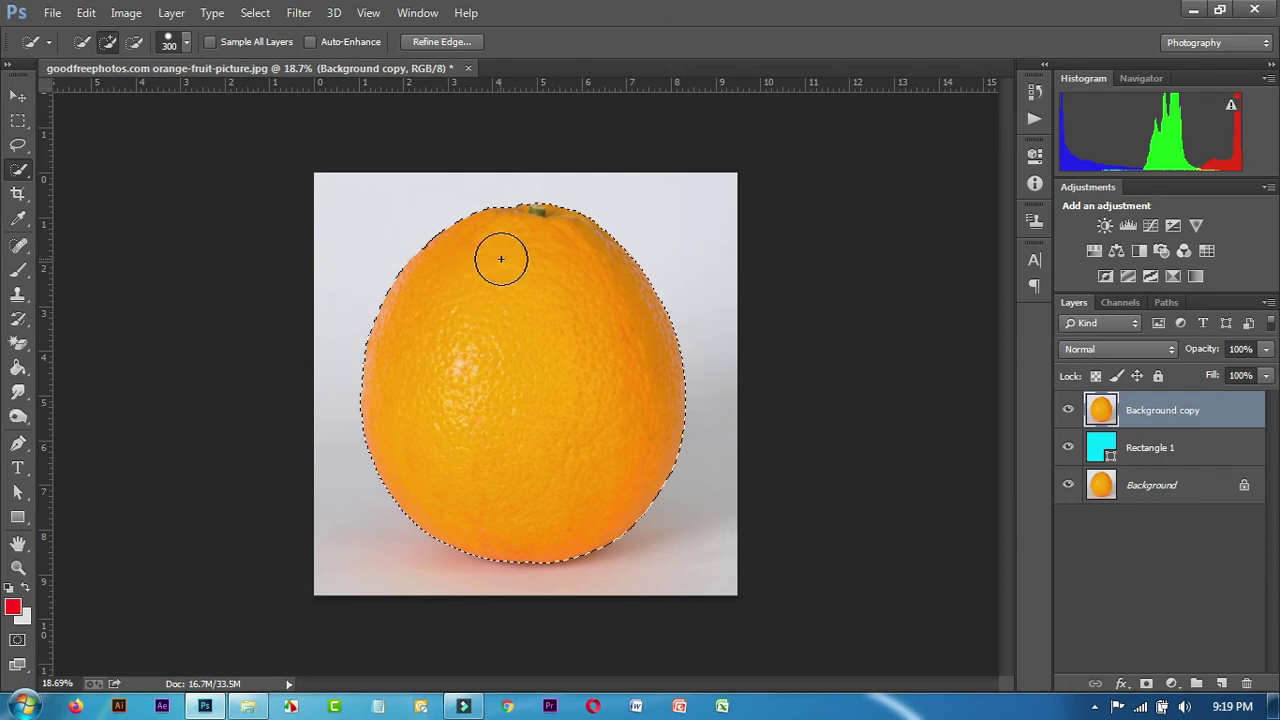
{"action": "scroll", "coordinate": [506, 223], "scroll_direction": "up", "scroll_amount": 2}
{"action": "scroll", "coordinate": [526, 150], "scroll_direction": "up", "scroll_amount": 1}
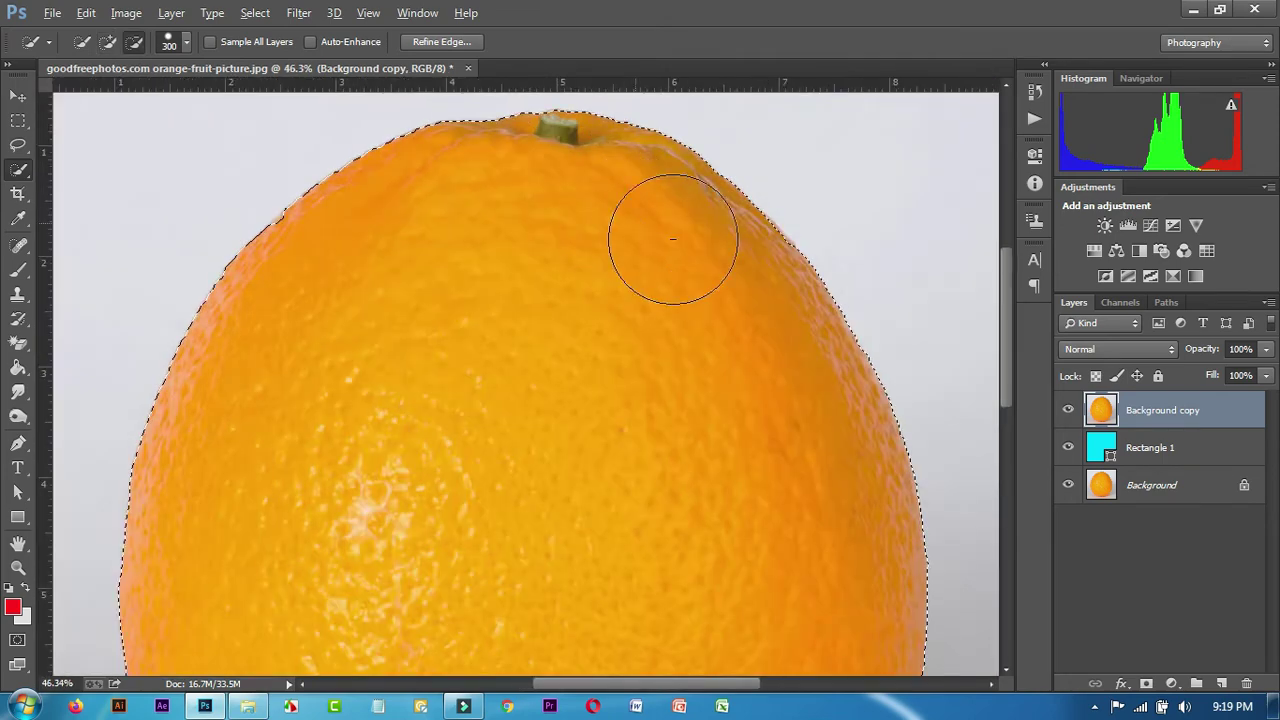
{"action": "scroll", "coordinate": [640, 249], "scroll_direction": "down", "scroll_amount": 2}
{"action": "scroll", "coordinate": [786, 374], "scroll_direction": "down", "scroll_amount": 2}
{"action": "scroll", "coordinate": [409, 409], "scroll_direction": "down", "scroll_amount": 1}
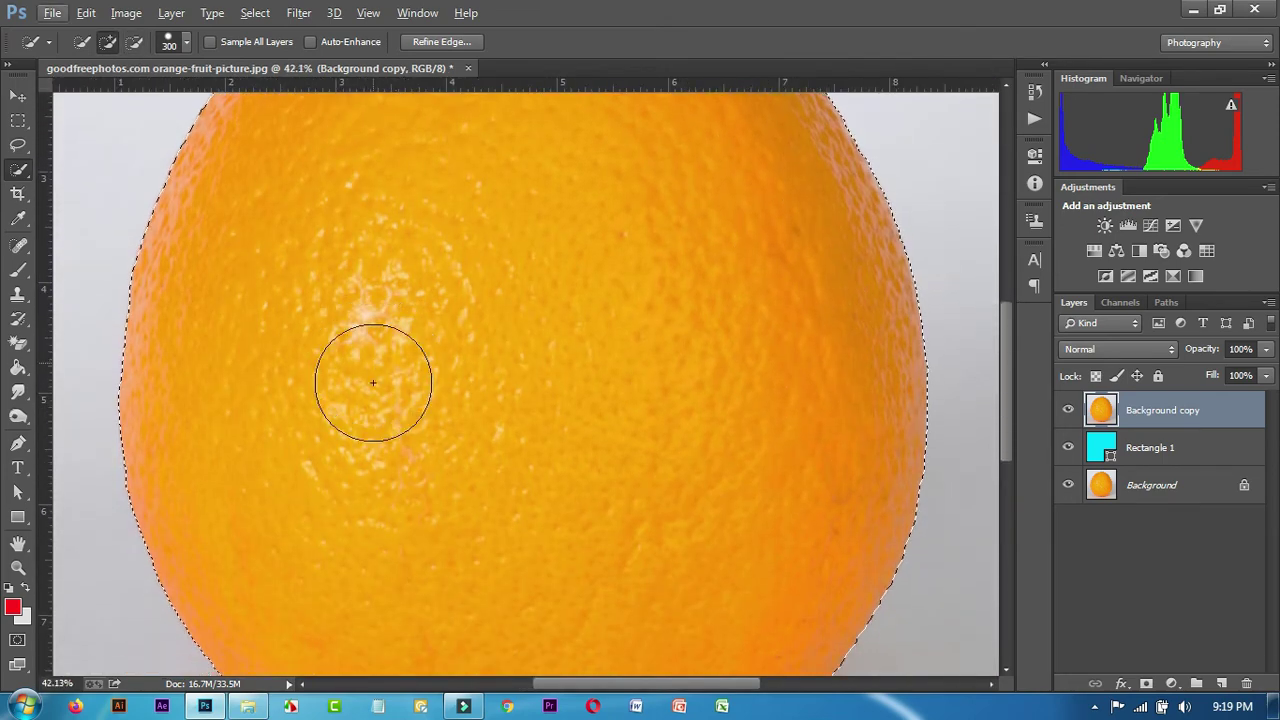
{"action": "scroll", "coordinate": [420, 480], "scroll_direction": "down", "scroll_amount": 3}
{"action": "scroll", "coordinate": [490, 577], "scroll_direction": "down", "scroll_amount": 1}
{"action": "scroll", "coordinate": [508, 585], "scroll_direction": "up", "scroll_amount": 1}
{"action": "scroll", "coordinate": [600, 565], "scroll_direction": "up", "scroll_amount": 1}
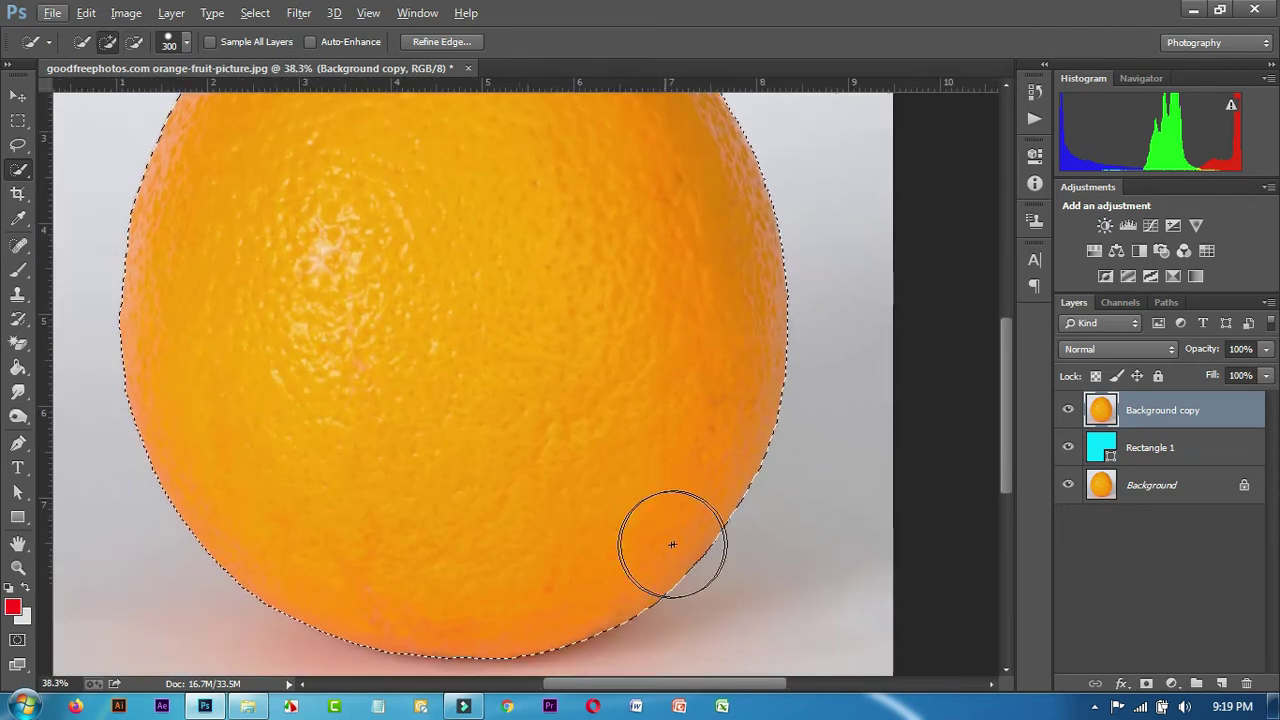
{"action": "scroll", "coordinate": [672, 544], "scroll_direction": "down", "scroll_amount": 1}
{"action": "scroll", "coordinate": [655, 500], "scroll_direction": "down", "scroll_amount": 2}
{"action": "scroll", "coordinate": [651, 430], "scroll_direction": "down", "scroll_amount": 1}
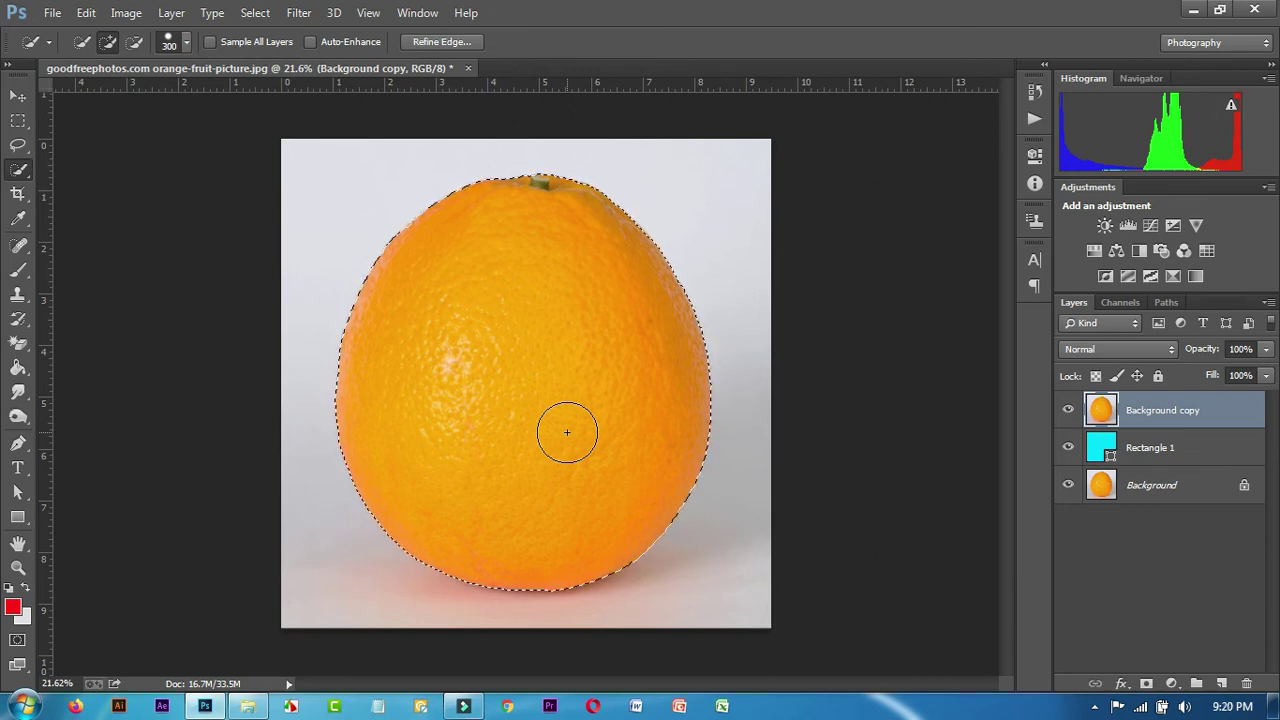
Invert the orange selection to the background, delete it, and deselect
{"action": "right_click", "coordinate": [532, 338]}
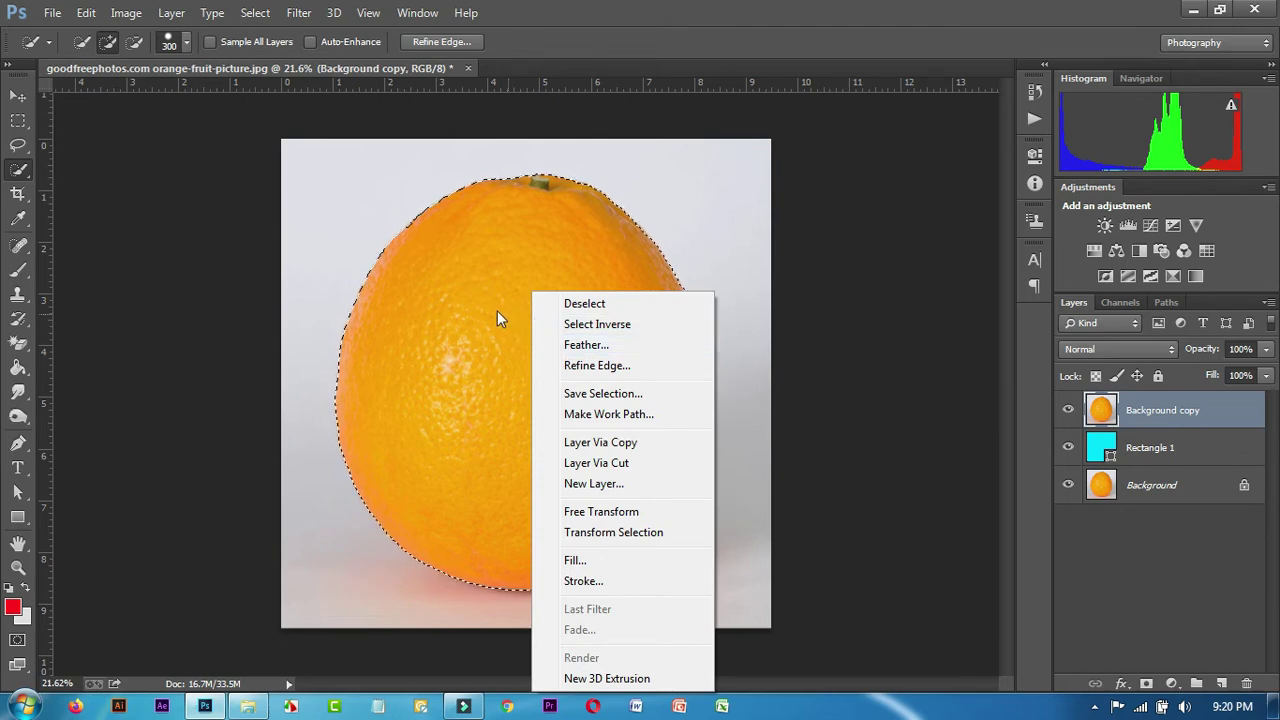
{"action": "left_click", "coordinate": [597, 325]}
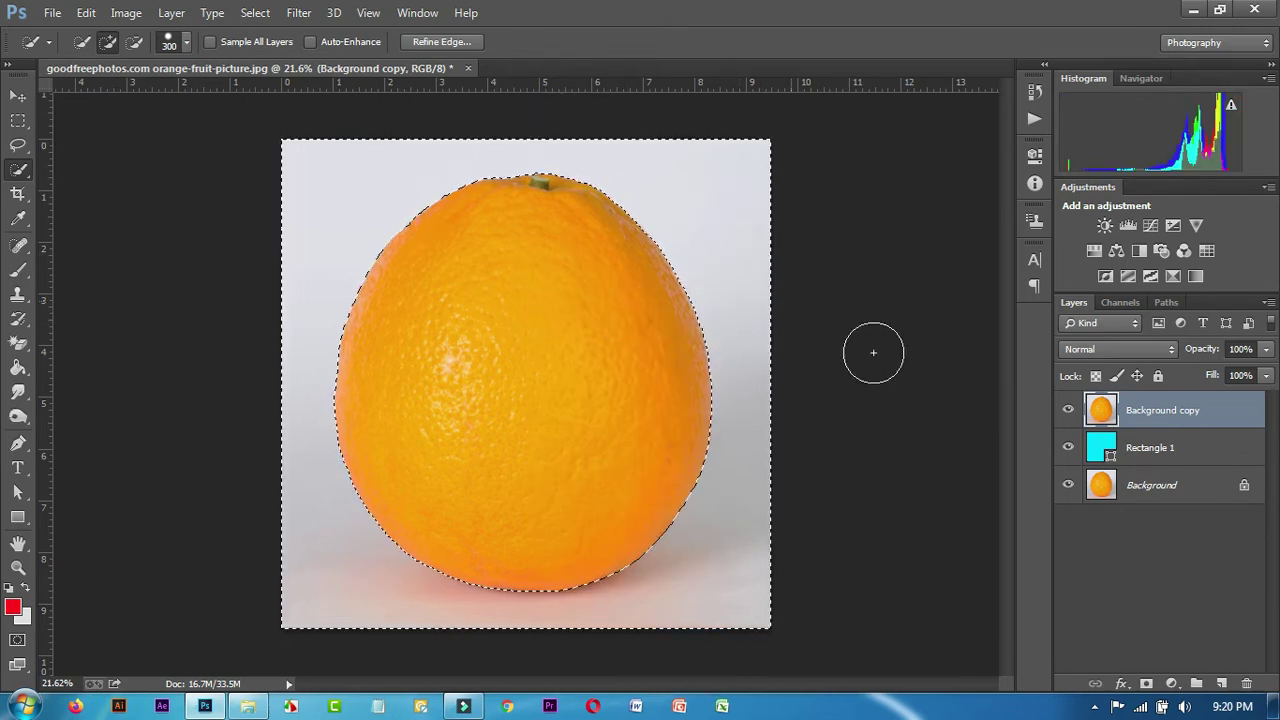
{"action": "key", "text": "ctrl+d"}
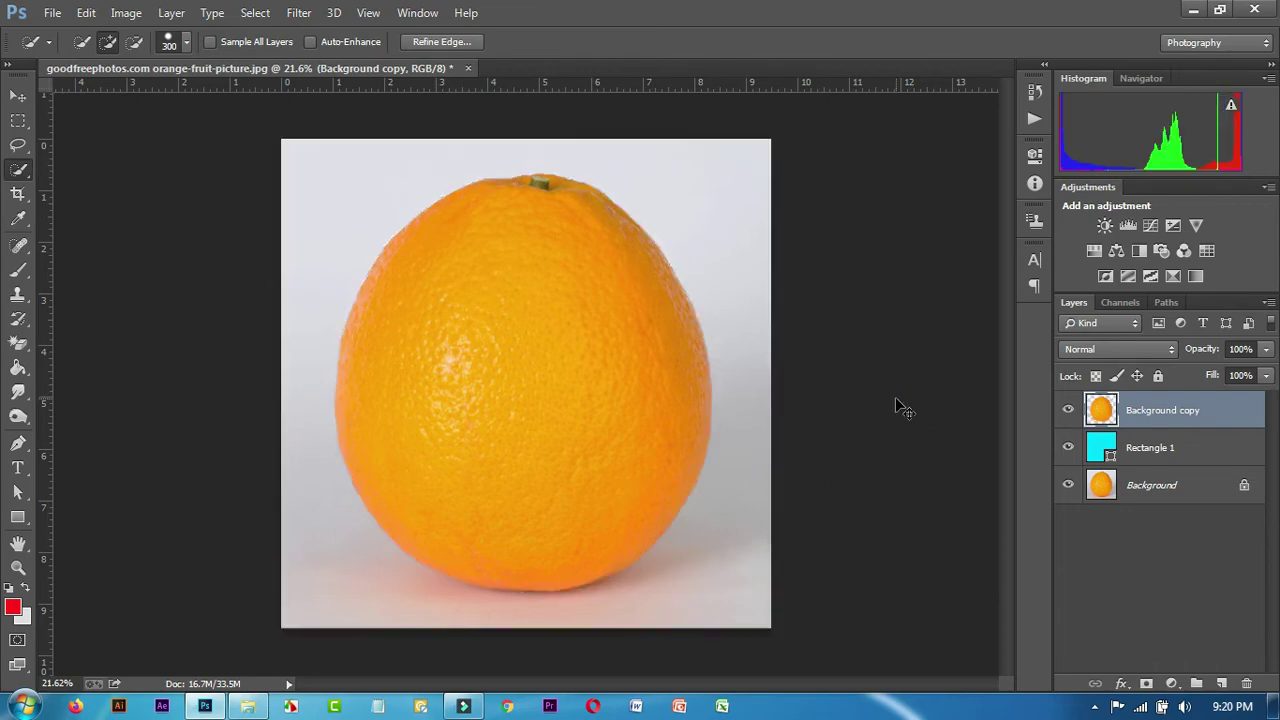
{"action": "key", "text": "Delete"}
{"action": "key", "text": "ctrl+d"}
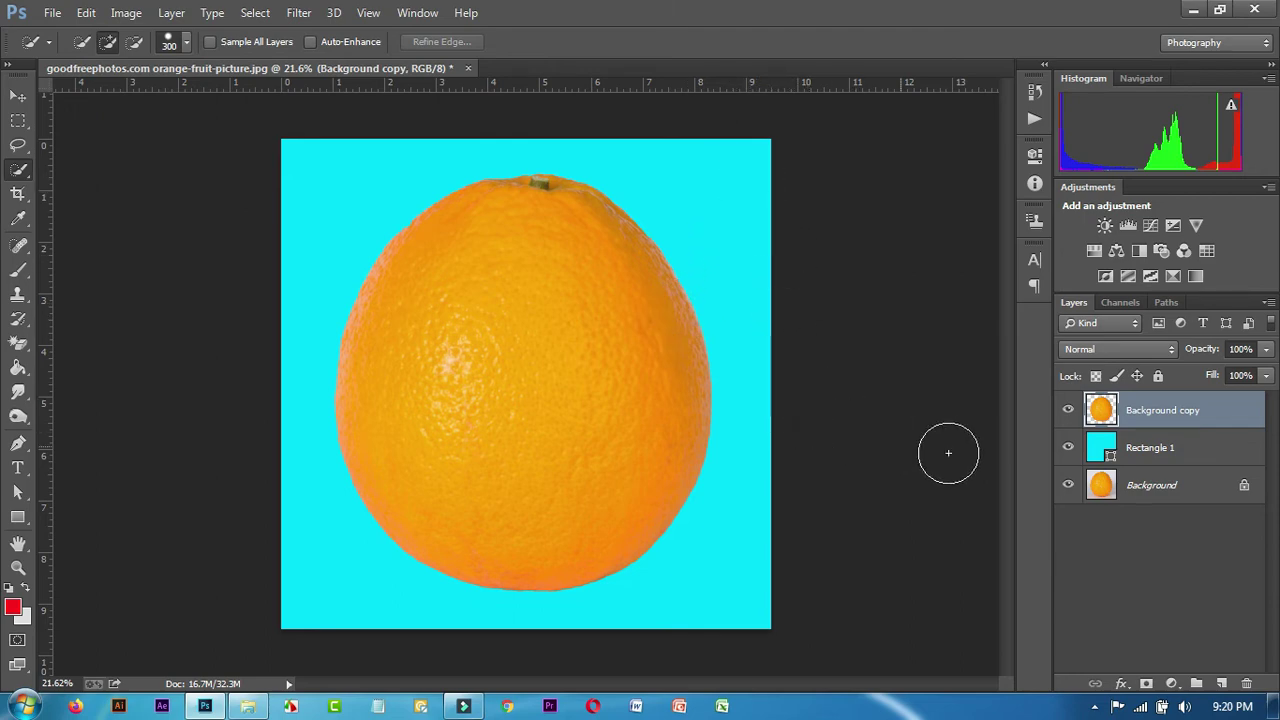
Change Rectangle 1's fill colour from cyan to white (ffffff)
{"action": "left_click", "coordinate": [1133, 453]}
{"action": "double_click", "coordinate": [1100, 447]}
{"action": "type", "text": "ffffff"}
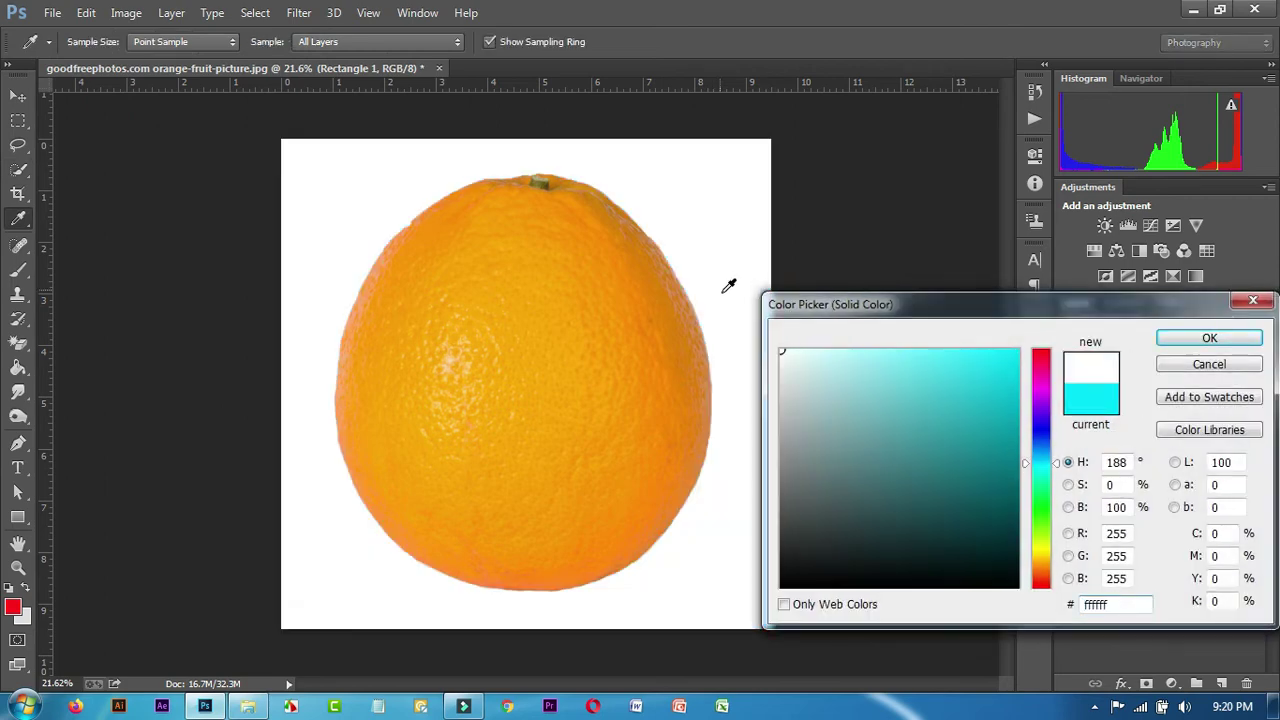
{"action": "left_click", "coordinate": [1212, 339]}
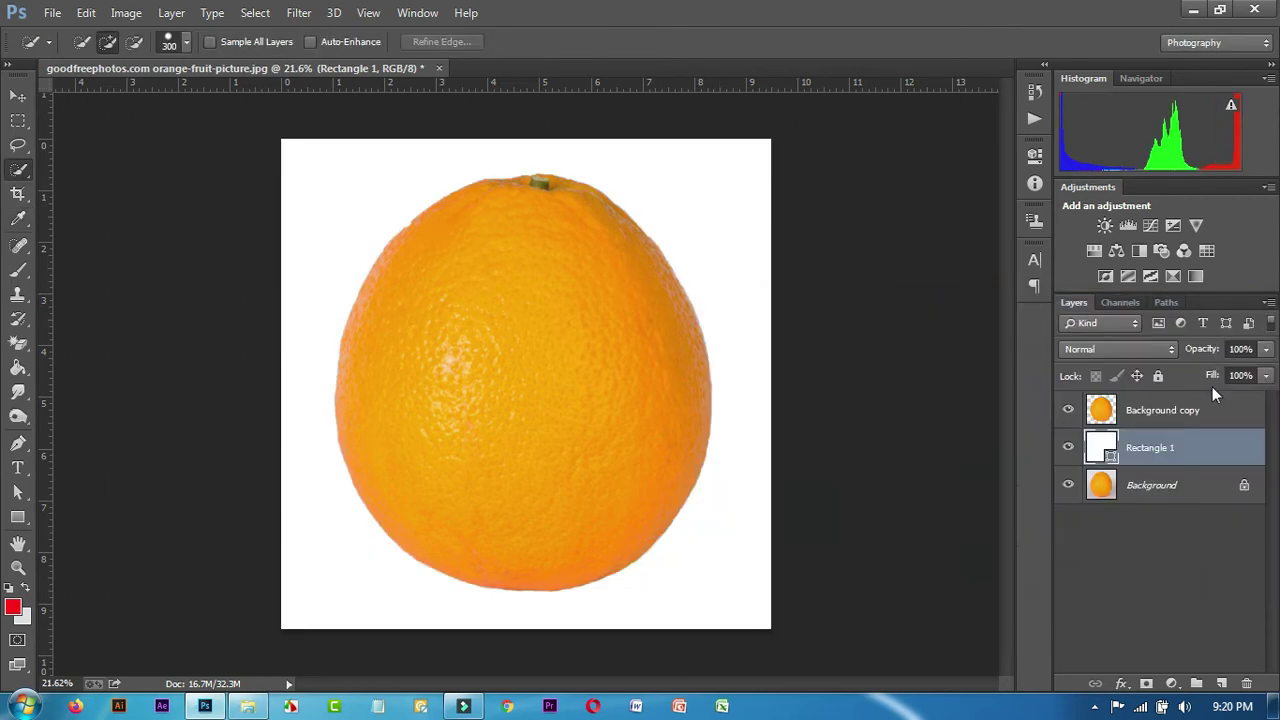
{"action": "double_click", "coordinate": [1100, 443]}
{"action": "left_click_drag", "start_coordinate": [891, 448], "coordinate": [666, 614]}
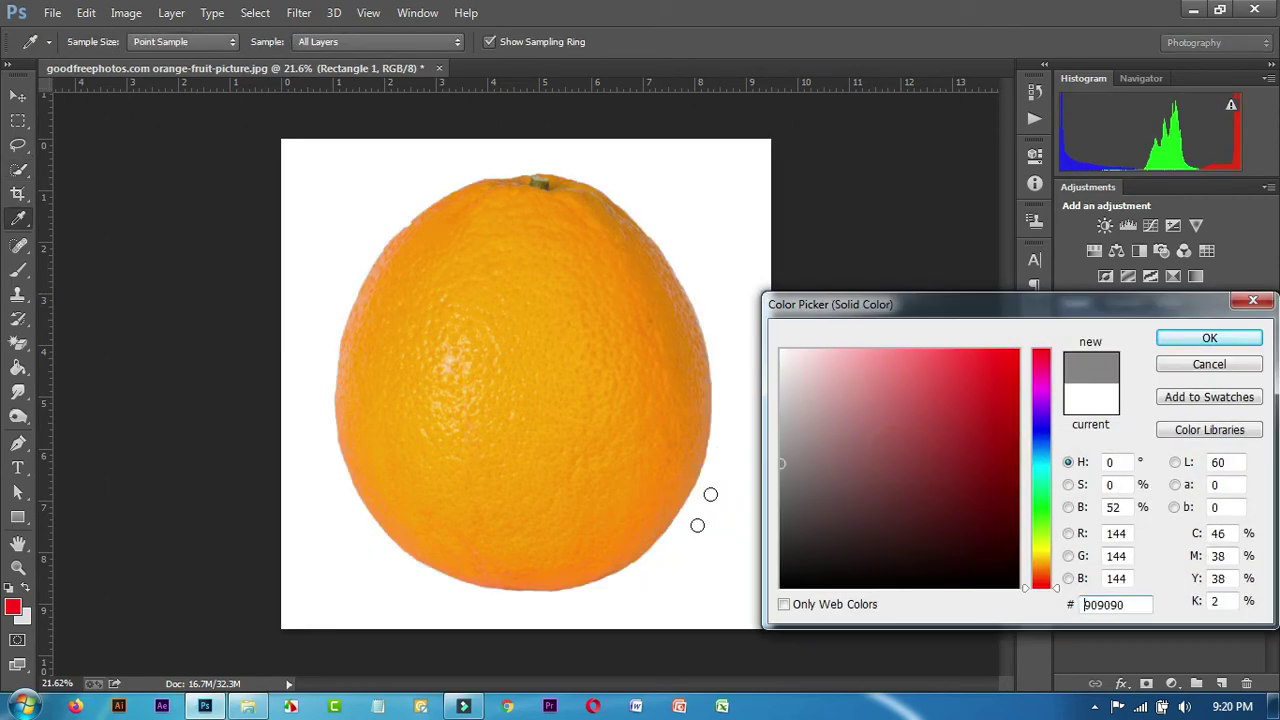
{"action": "left_click_drag", "start_coordinate": [901, 498], "coordinate": [720, 308]}
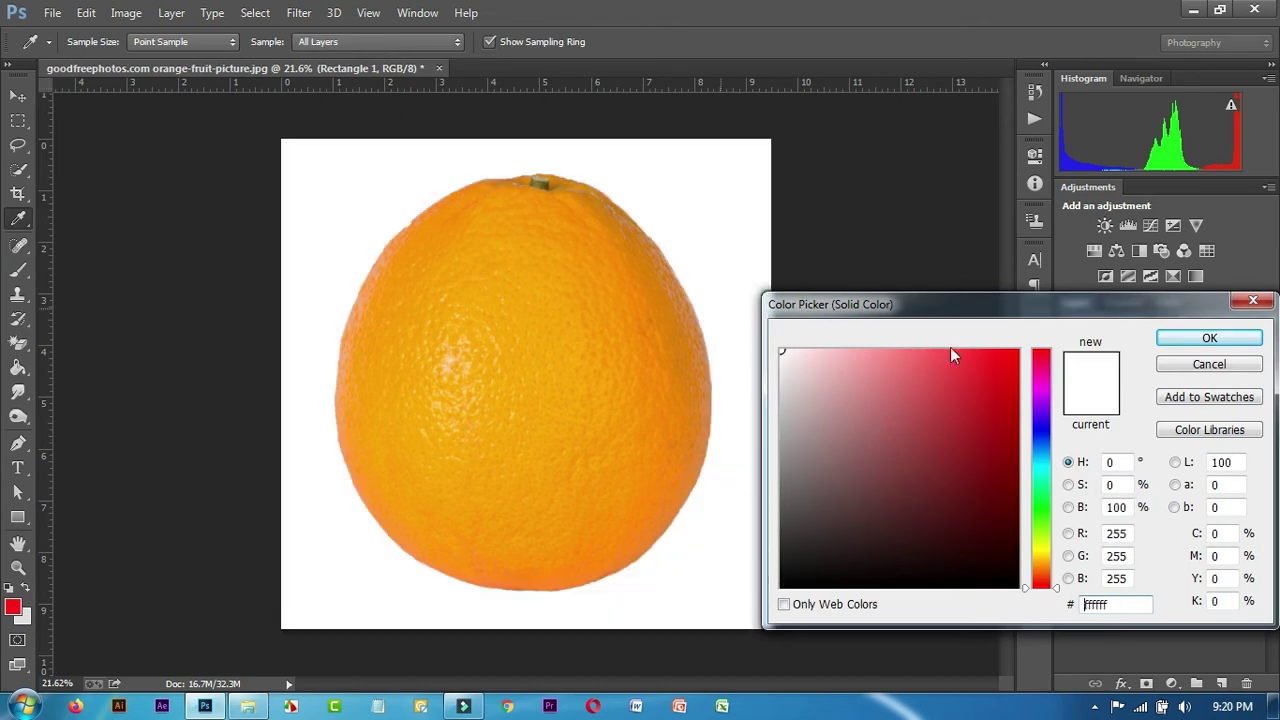
{"action": "left_click", "coordinate": [1253, 300]}
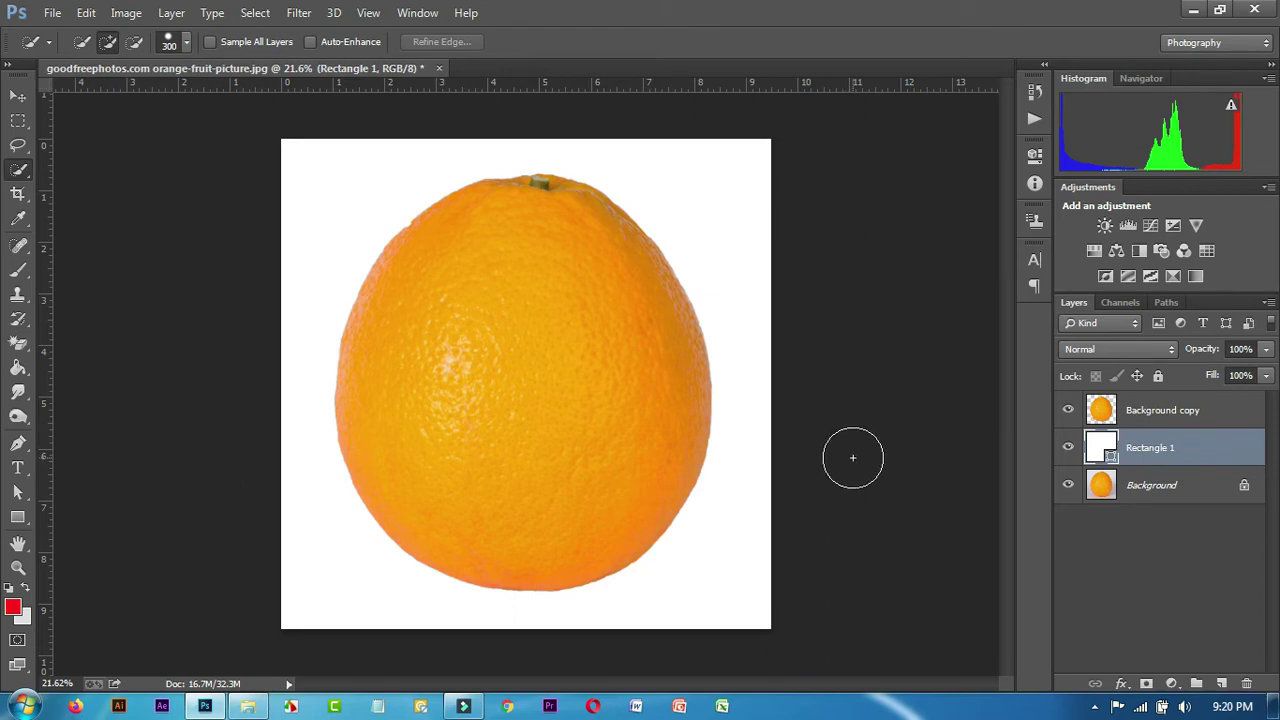
Save the document as goodfreephotos.com orange-fruit-picture.psd in Photoshop format
{"action": "left_click", "coordinate": [55, 12]}
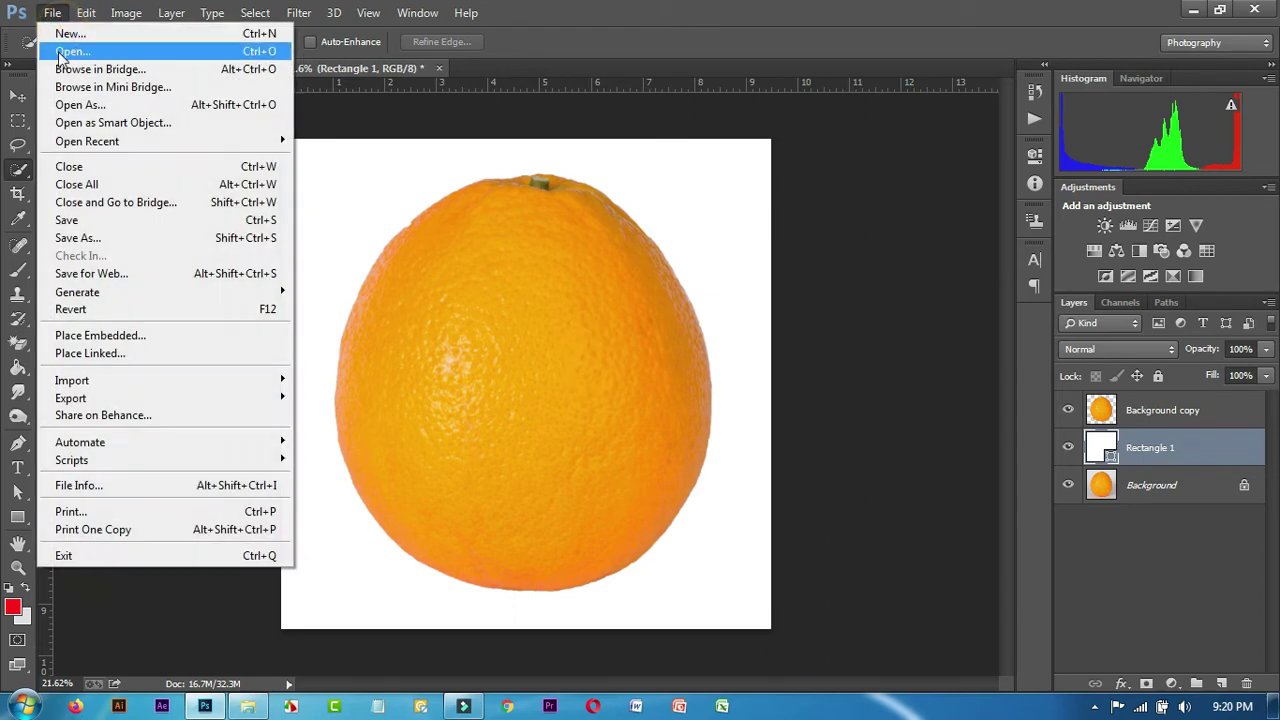
{"action": "left_click", "coordinate": [85, 238]}
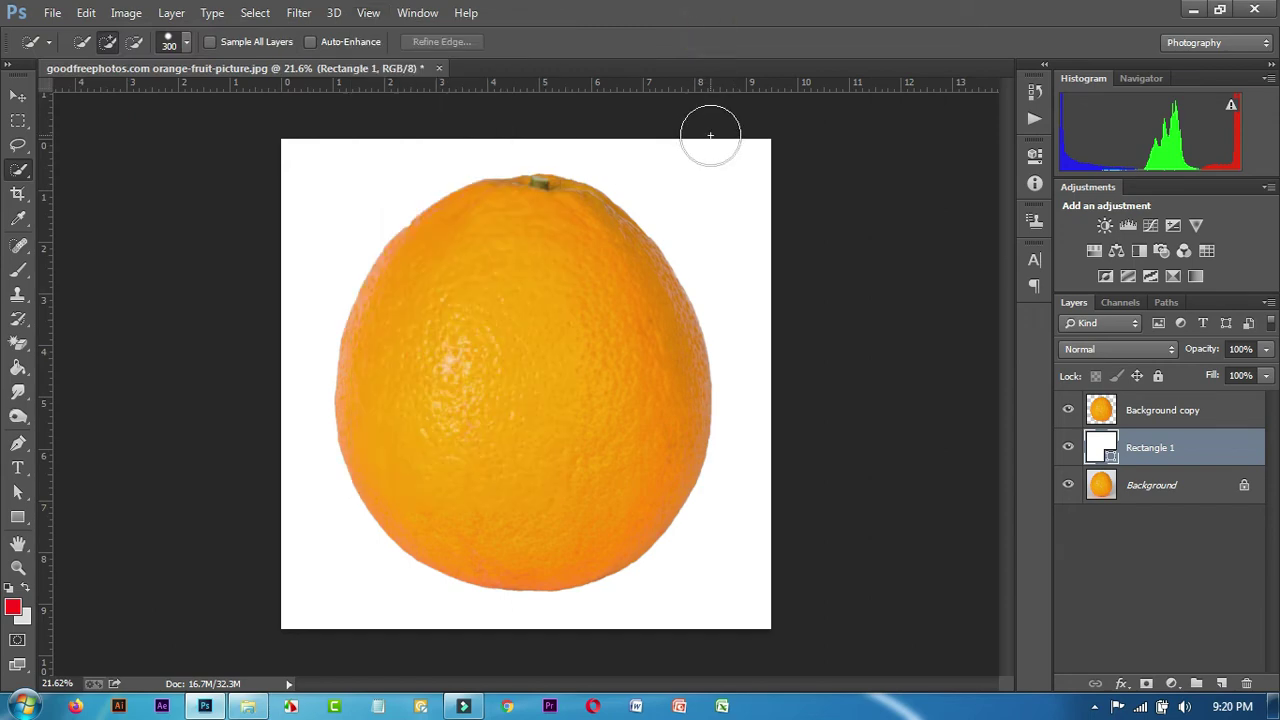
{"action": "left_click", "coordinate": [52, 12]}
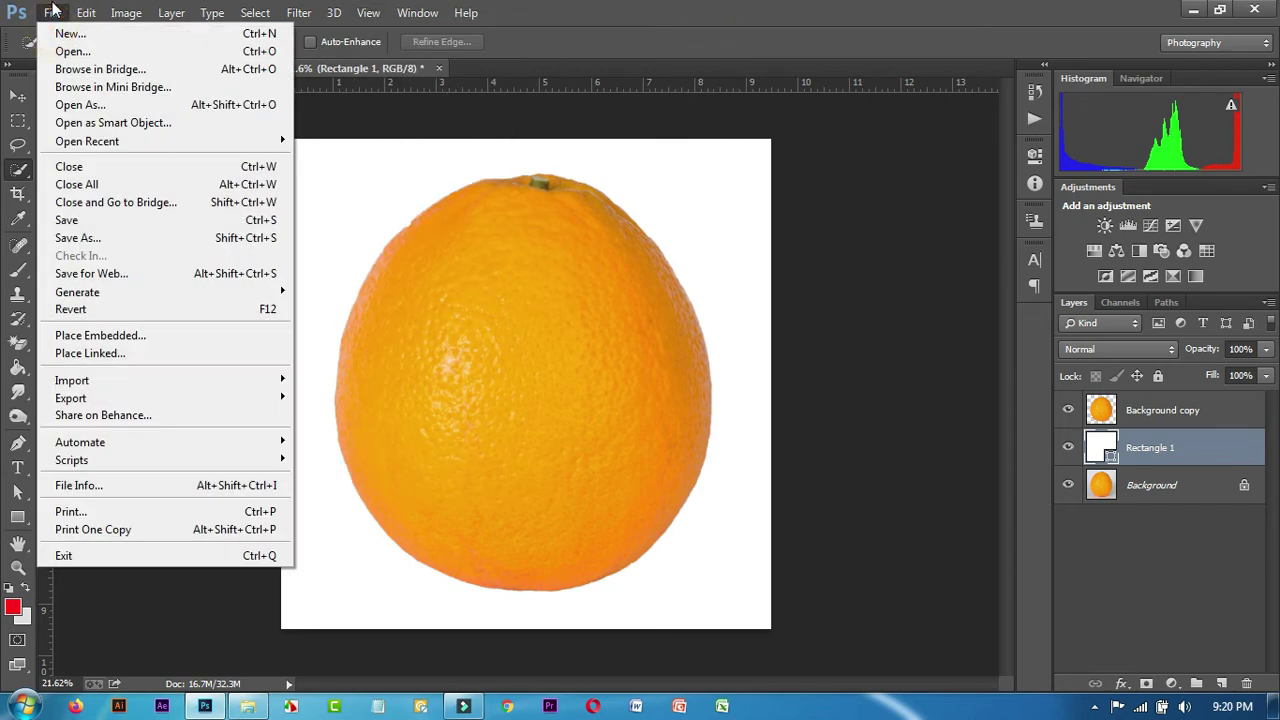
{"action": "left_click", "coordinate": [83, 238]}
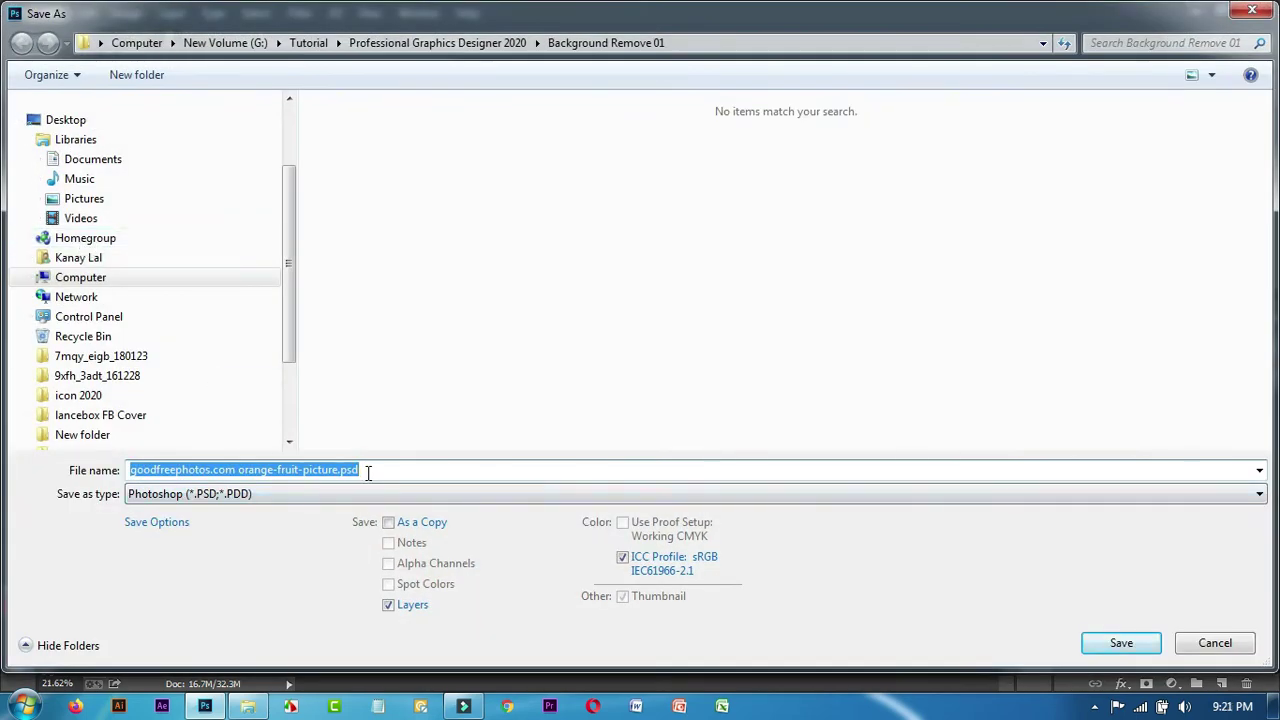
{"action": "left_click", "coordinate": [210, 472]}
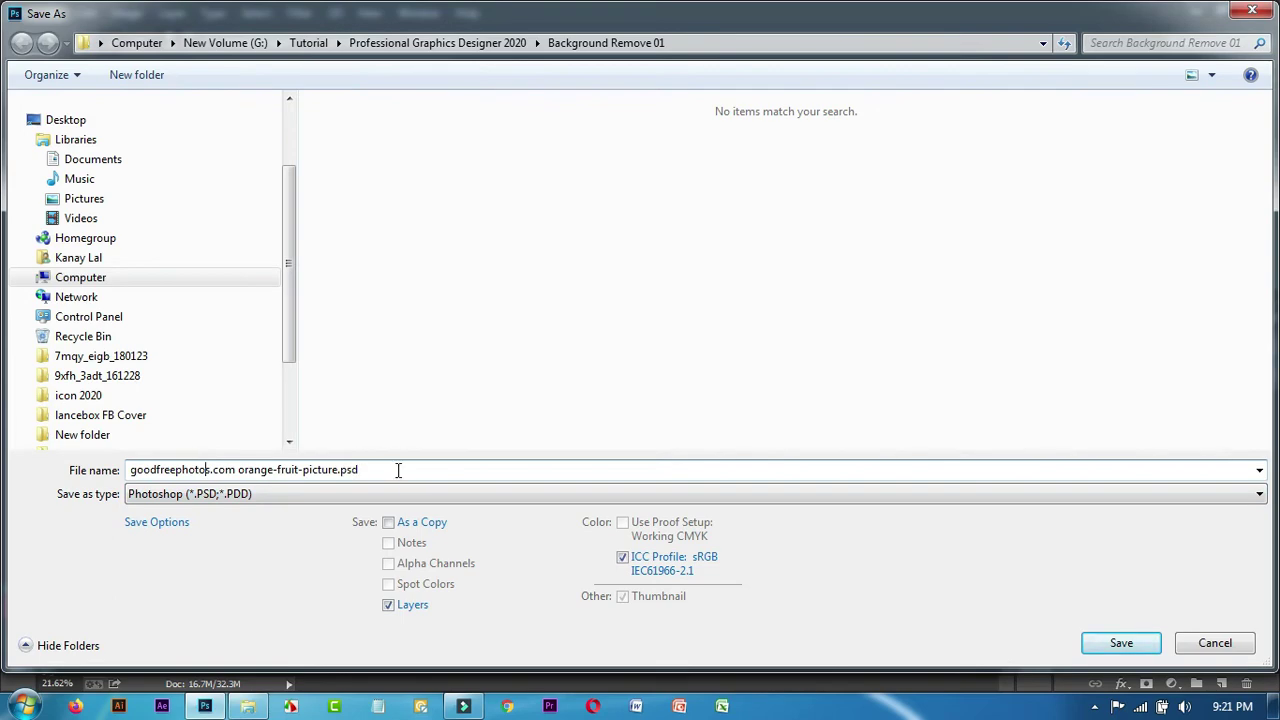
{"action": "left_click_drag", "start_coordinate": [398, 470], "coordinate": [100, 470]}
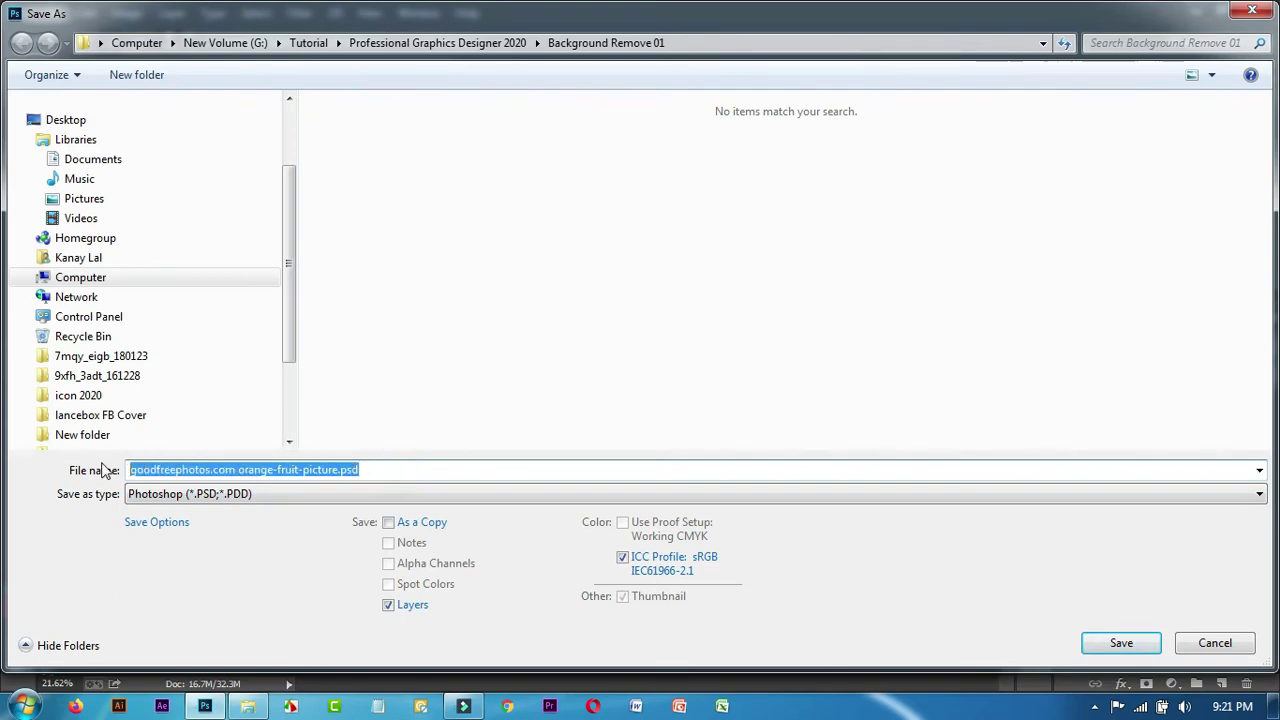
{"action": "left_click", "coordinate": [1121, 644]}
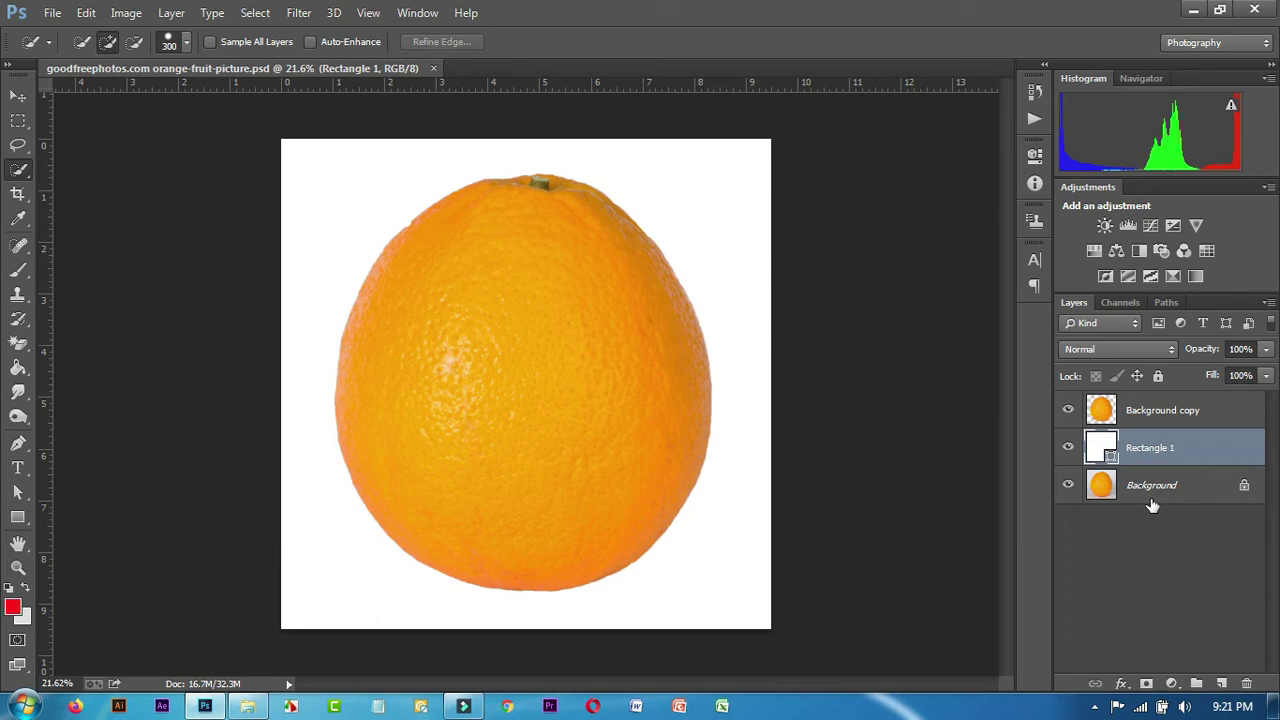
Save a JPEG copy named goodfreephotos.com orange-fruit-picture 1.jpg without replacing the existing file
{"action": "left_click", "coordinate": [50, 12]}
{"action": "left_click", "coordinate": [79, 236]}
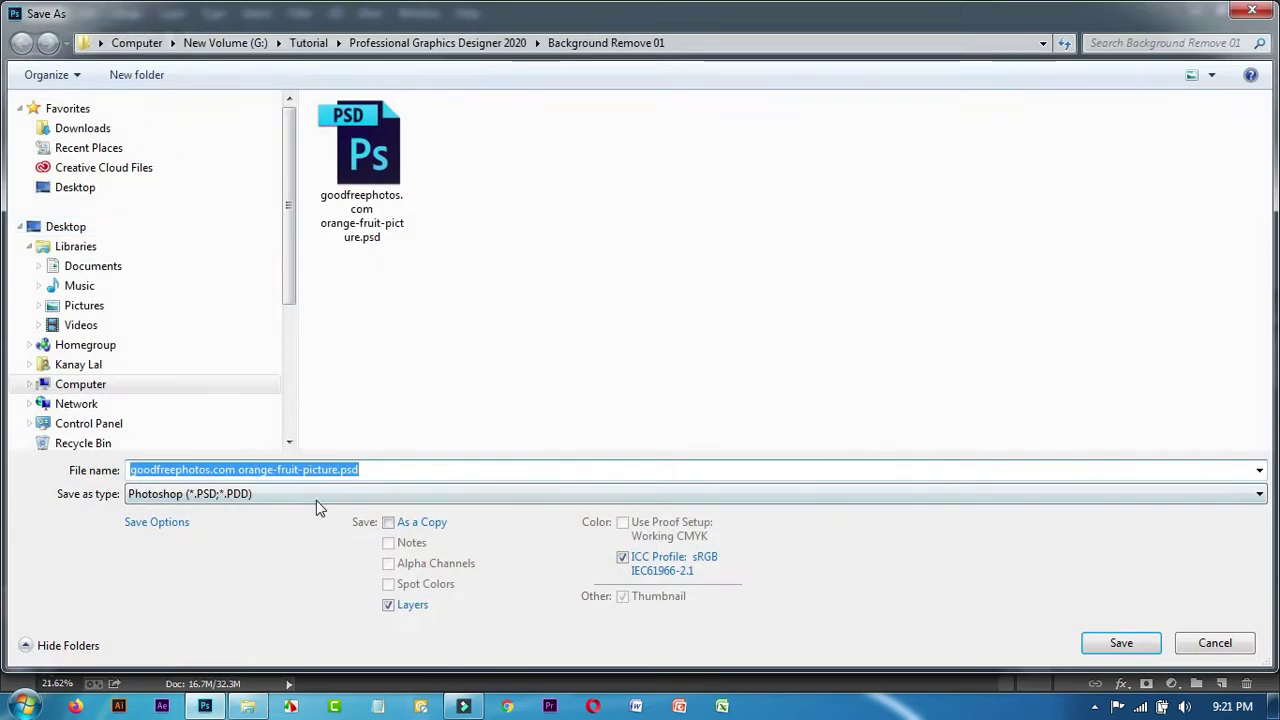
{"action": "left_click", "coordinate": [316, 494]}
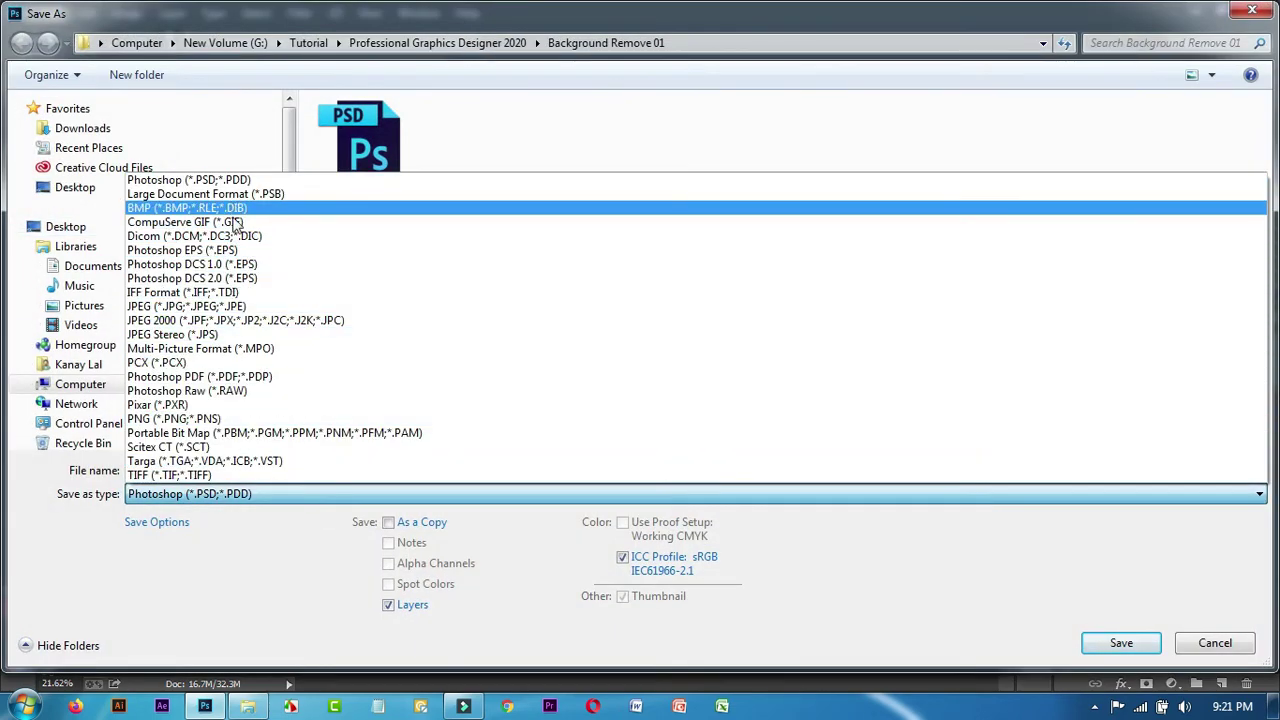
{"action": "left_click", "coordinate": [245, 306]}
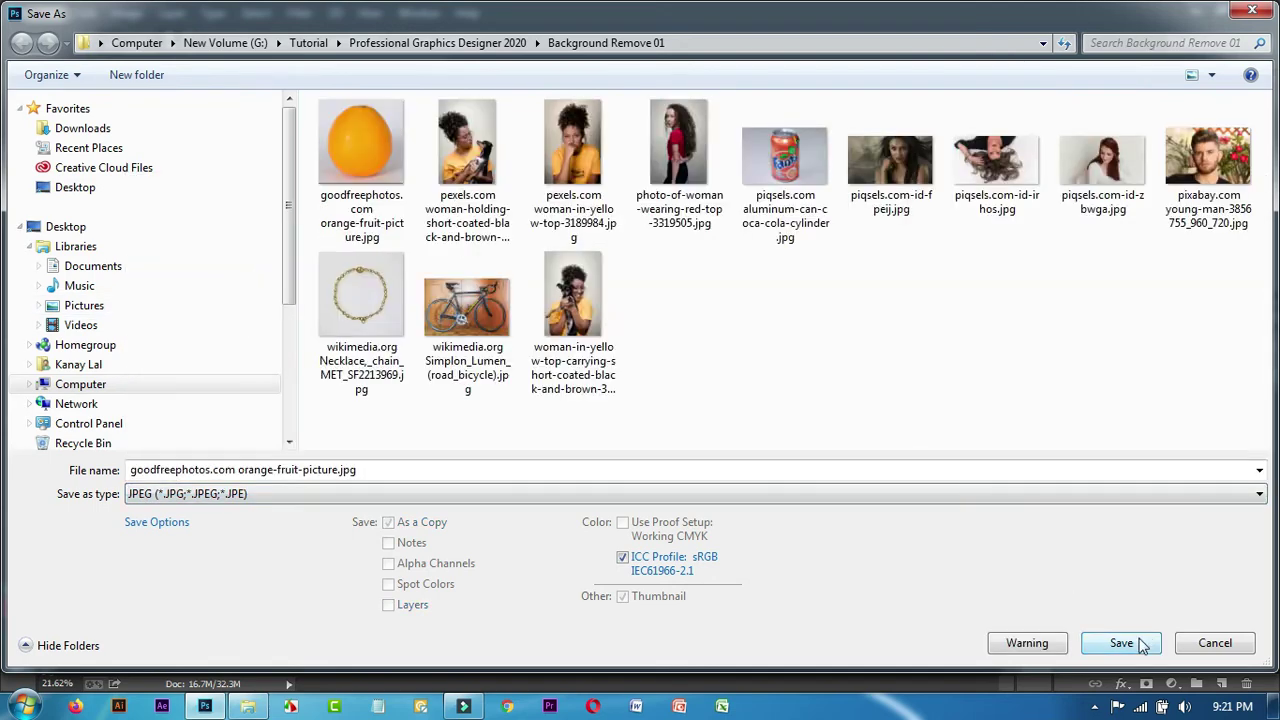
{"action": "left_click", "coordinate": [1121, 643]}
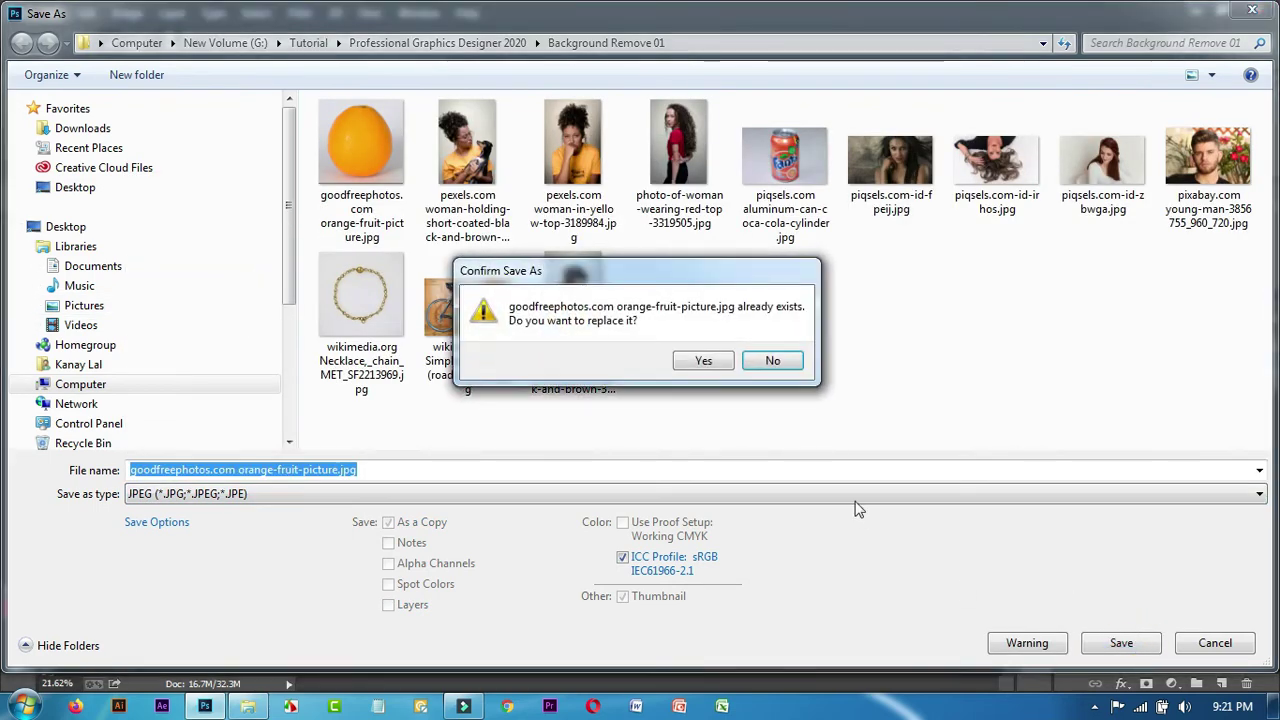
{"action": "left_click", "coordinate": [760, 364]}
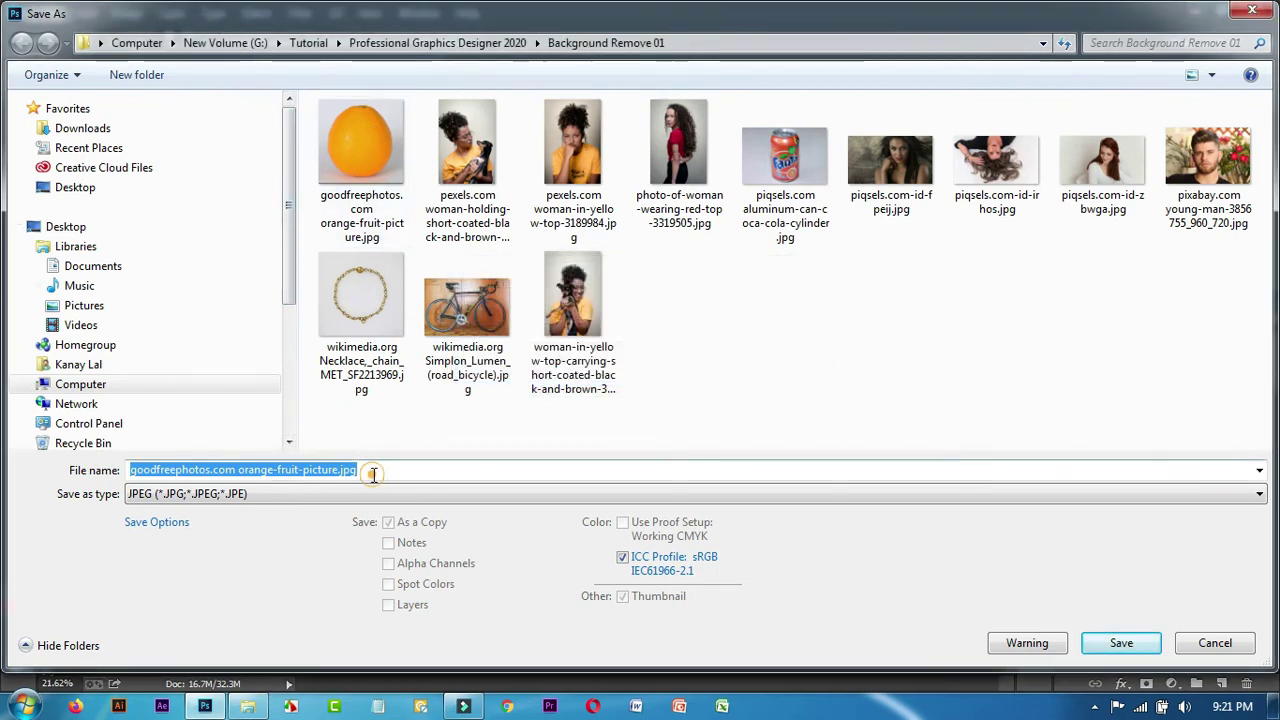
{"action": "left_click", "coordinate": [340, 470]}
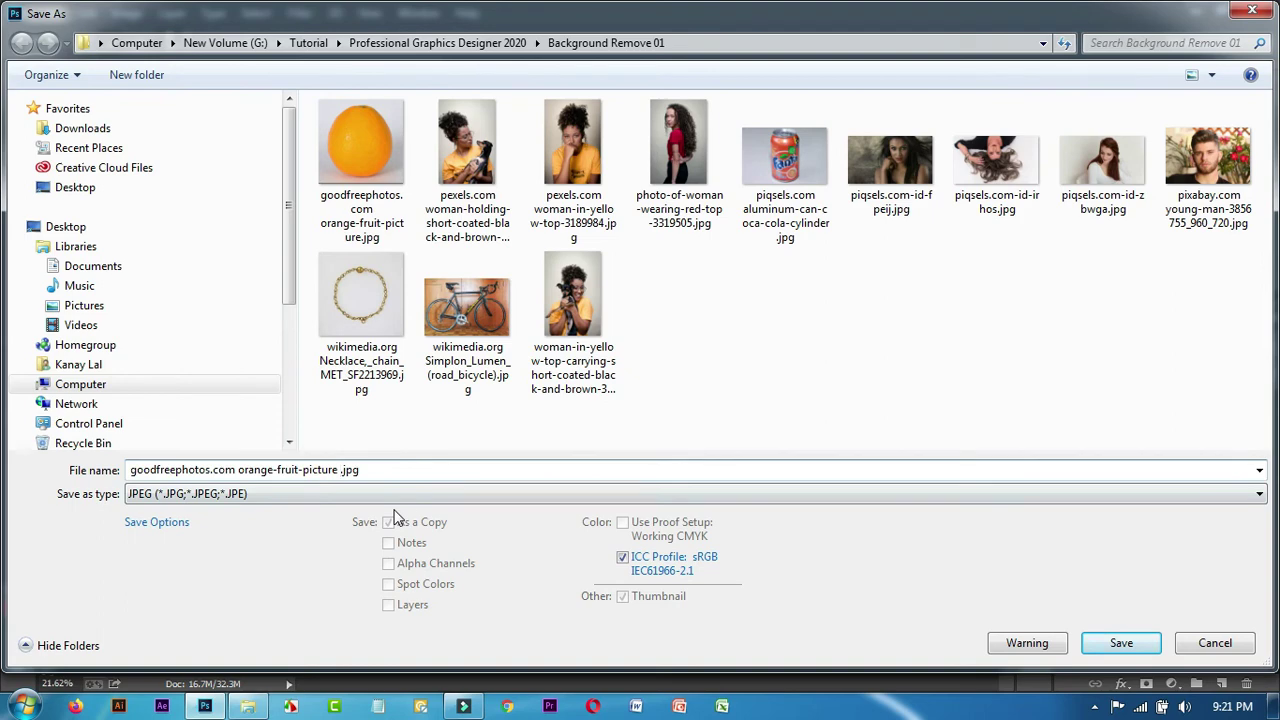
{"action": "type", "text": "1"}
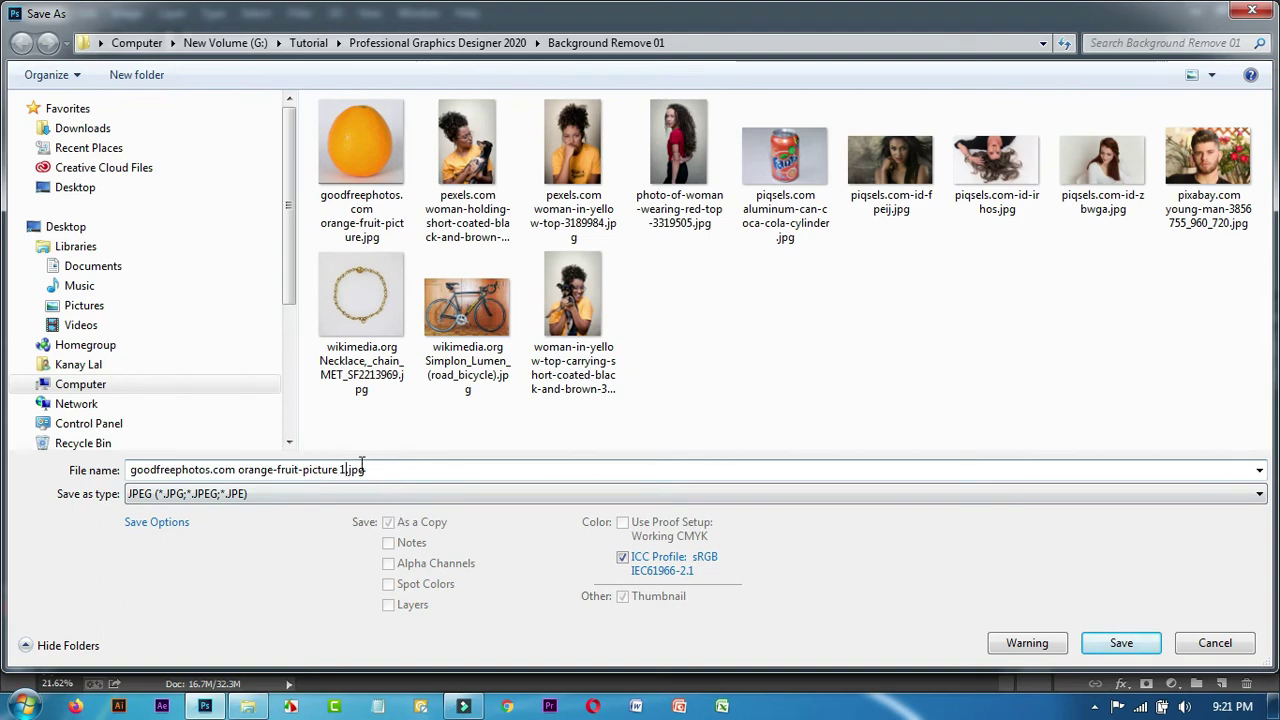
{"action": "left_click", "coordinate": [1121, 643]}
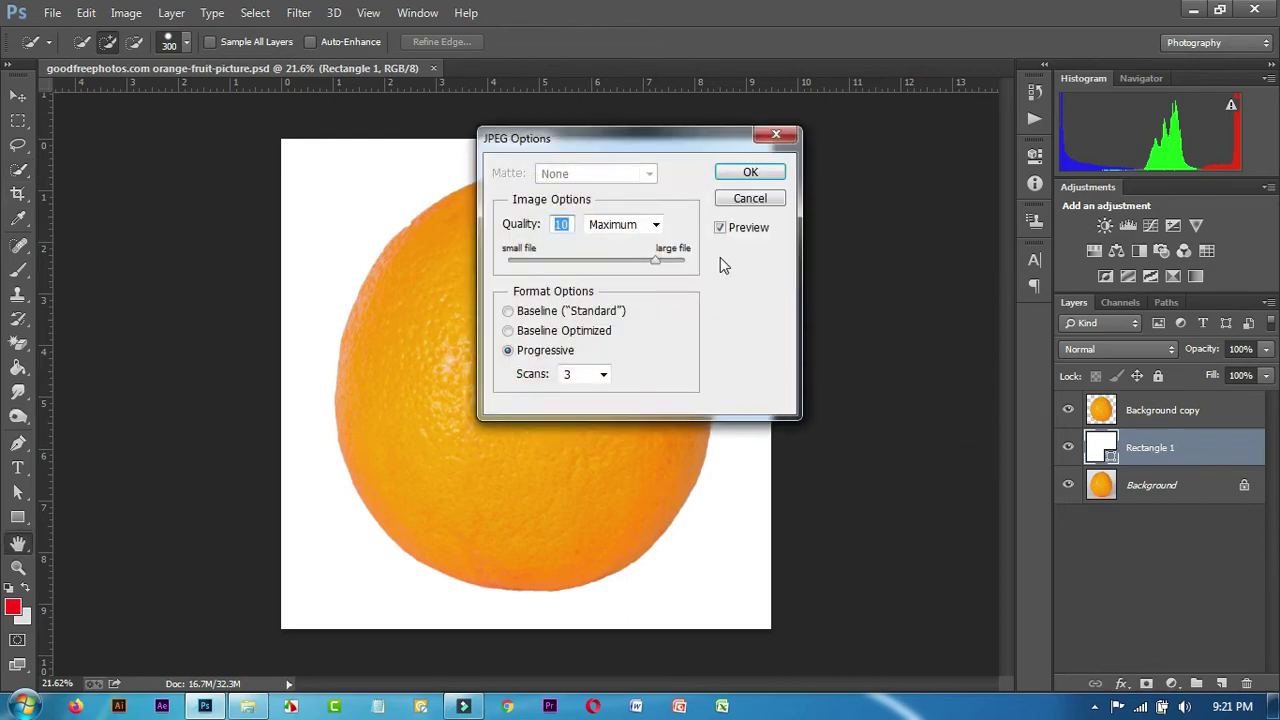
Set the JPEG quality to 12 (Maximum) and confirm the options
{"action": "left_click_drag", "start_coordinate": [656, 259], "coordinate": [728, 256]}
{"action": "left_click", "coordinate": [632, 226]}
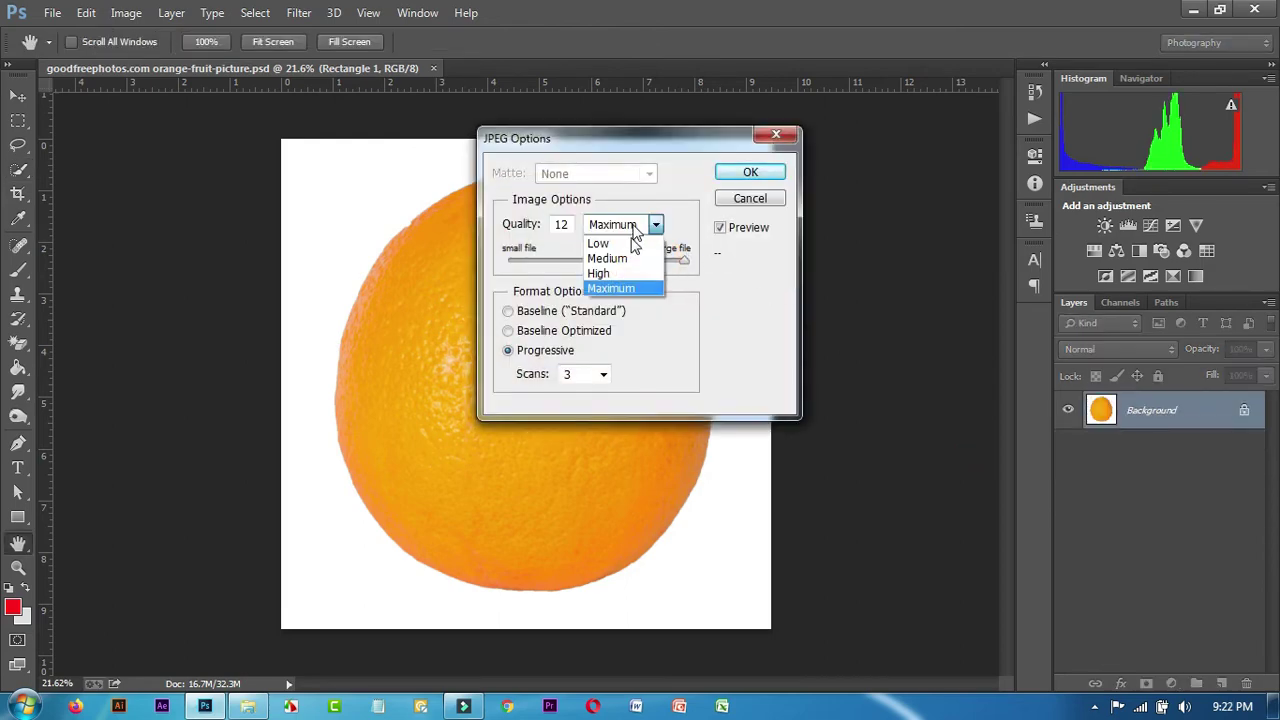
{"action": "left_click", "coordinate": [616, 289]}
{"action": "left_click", "coordinate": [751, 173]}
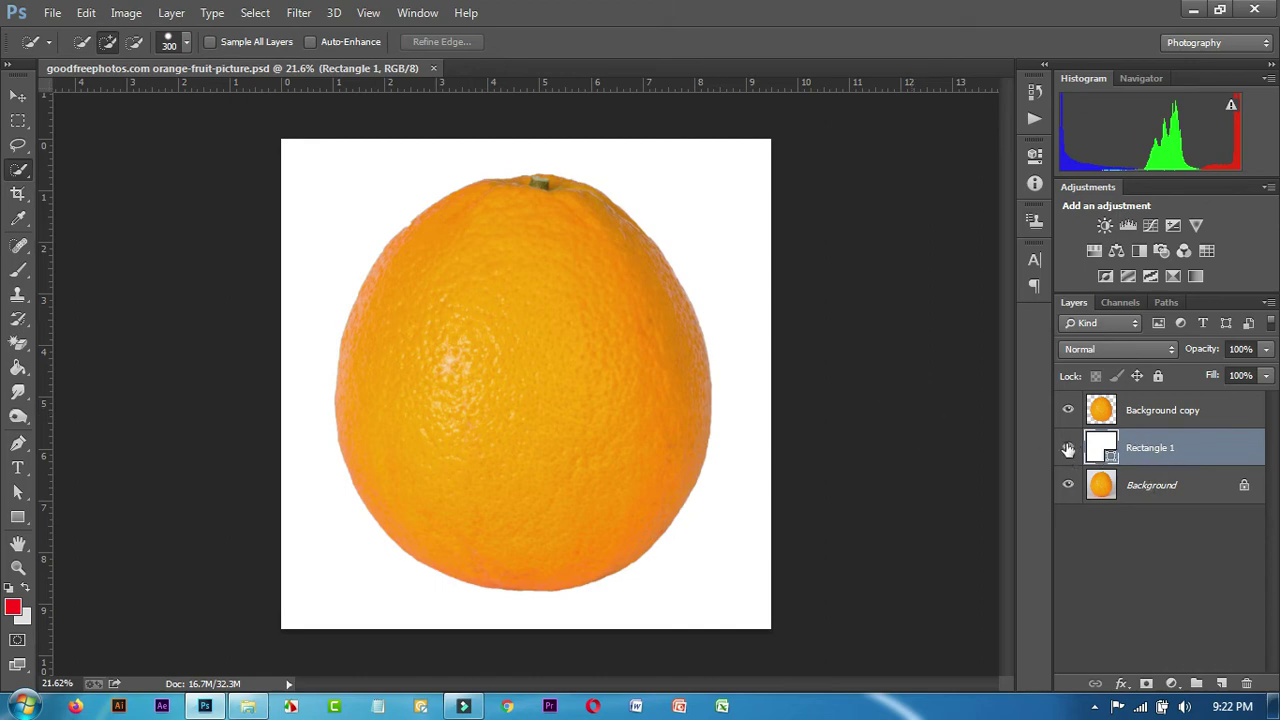
Hide the Rectangle 1 and Background layers so the orange sits on transparency
{"action": "left_click", "coordinate": [1068, 448]}
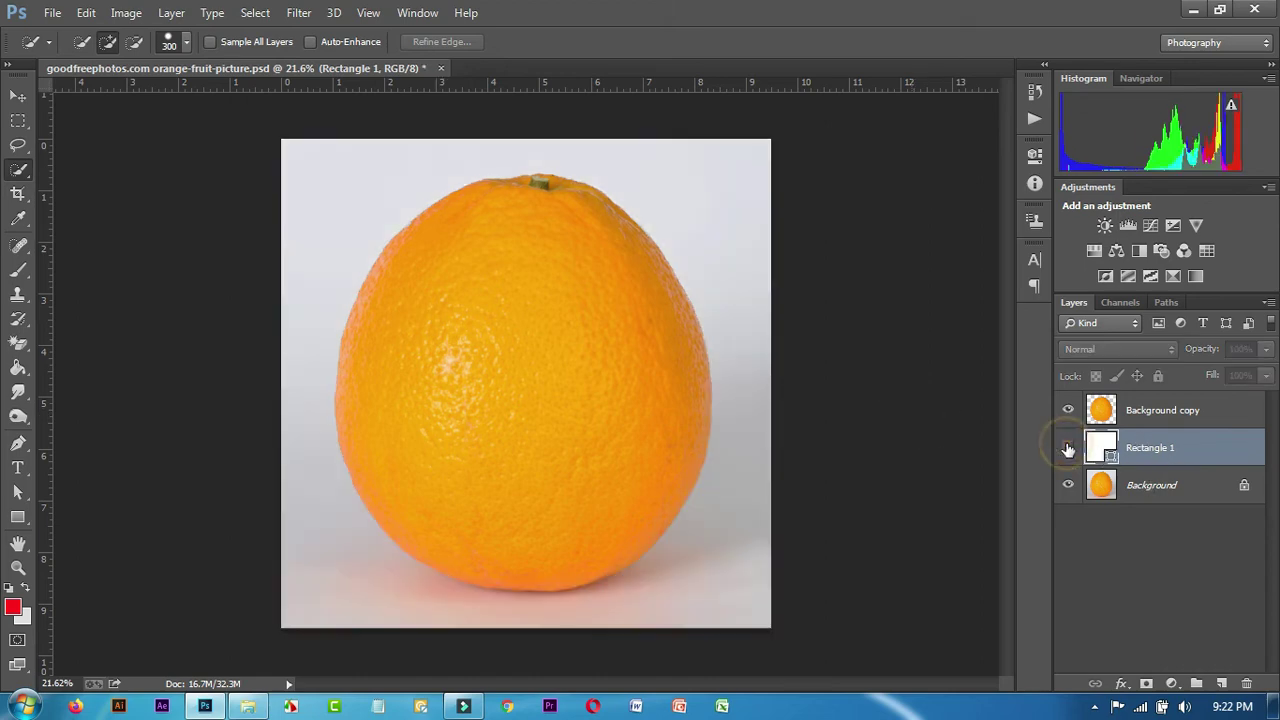
{"action": "left_click", "coordinate": [1135, 487]}
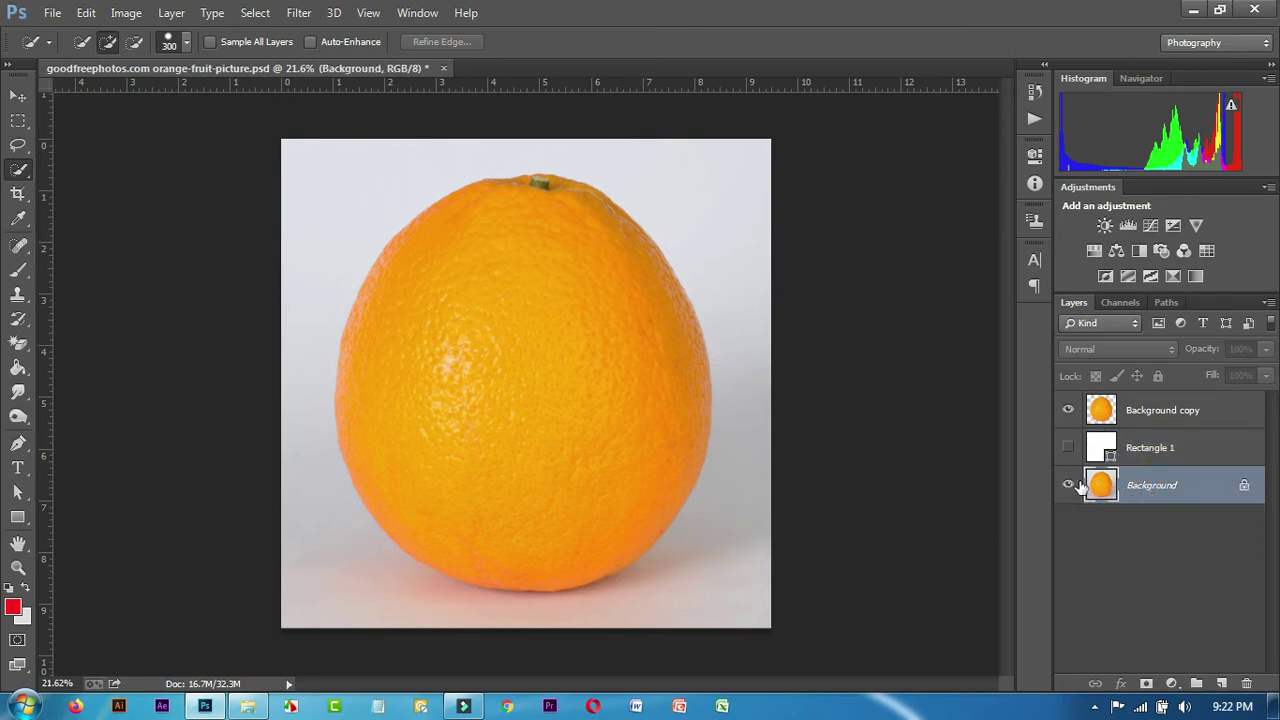
{"action": "left_click", "coordinate": [1068, 486]}
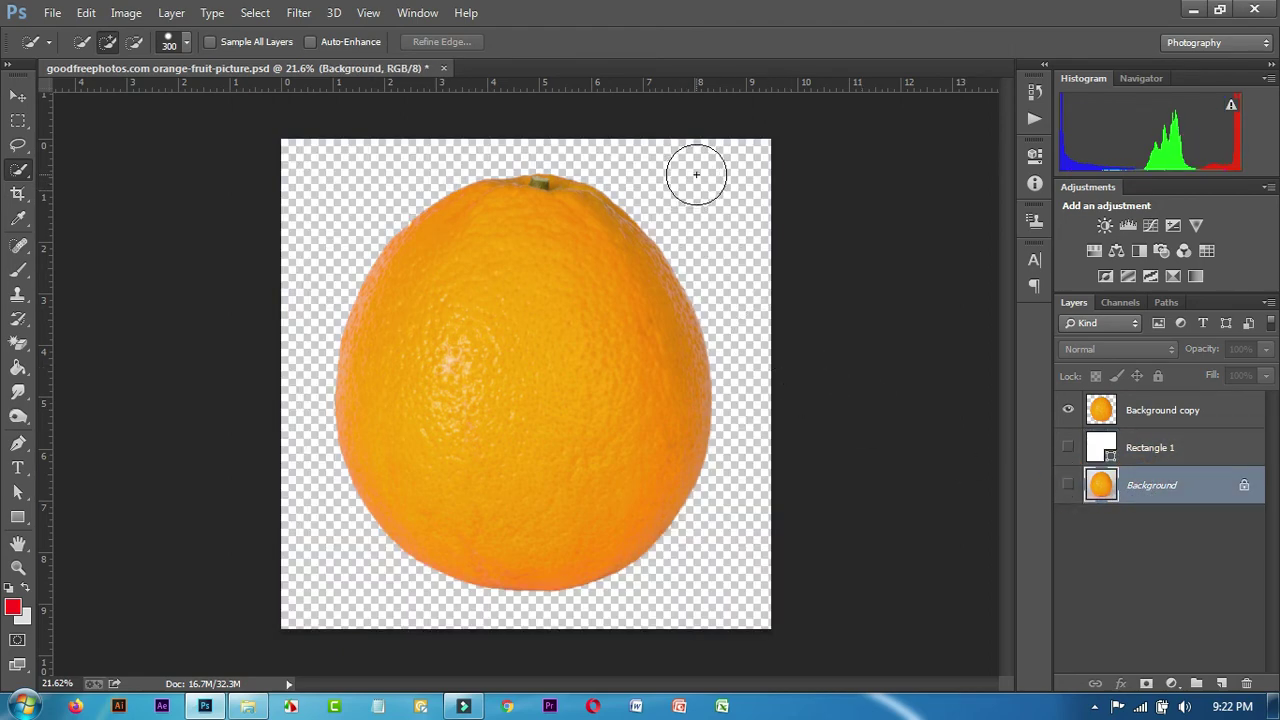
{"action": "scroll", "coordinate": [735, 237], "scroll_direction": "down", "scroll_amount": 1}
{"action": "scroll", "coordinate": [735, 237], "scroll_direction": "up", "scroll_amount": 3}
{"action": "scroll", "coordinate": [735, 237], "scroll_direction": "down", "scroll_amount": 2}
{"action": "scroll", "coordinate": [735, 237], "scroll_direction": "up", "scroll_amount": 1}
Start a Save As copy and bring up the file format list
{"action": "left_click", "coordinate": [52, 13]}
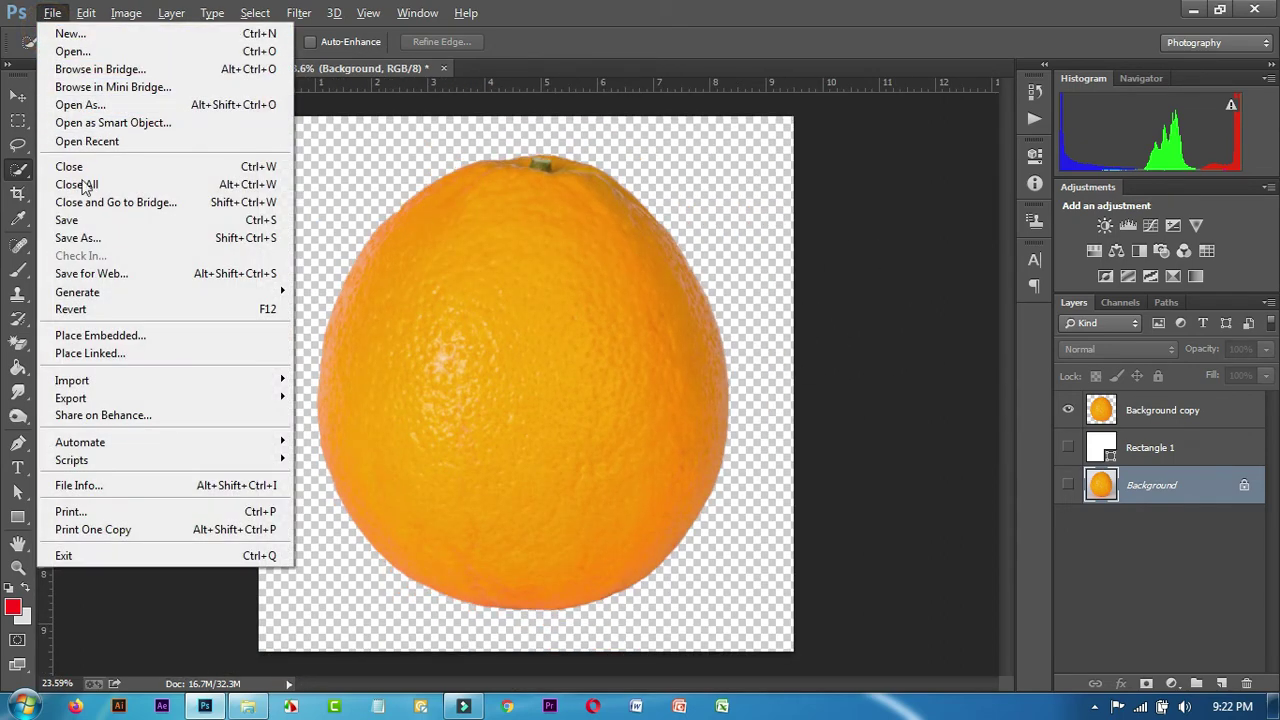
{"action": "left_click", "coordinate": [86, 240]}
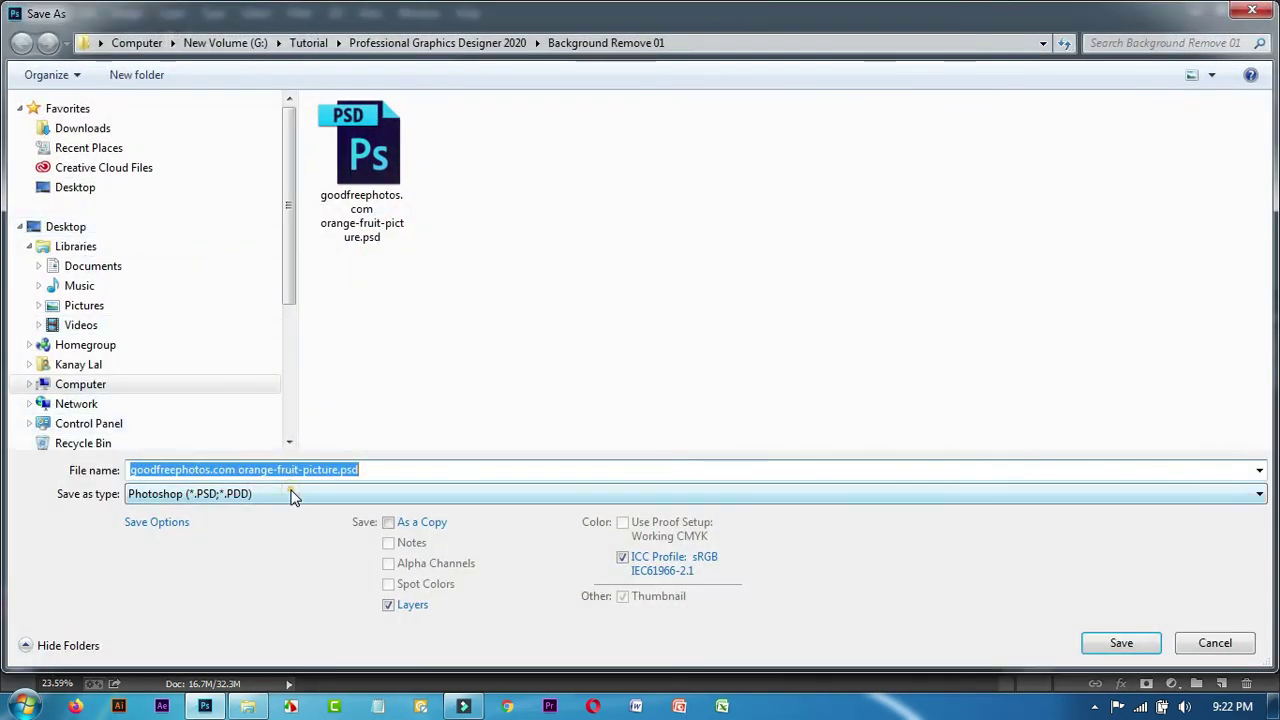
{"action": "left_click", "coordinate": [289, 493]}
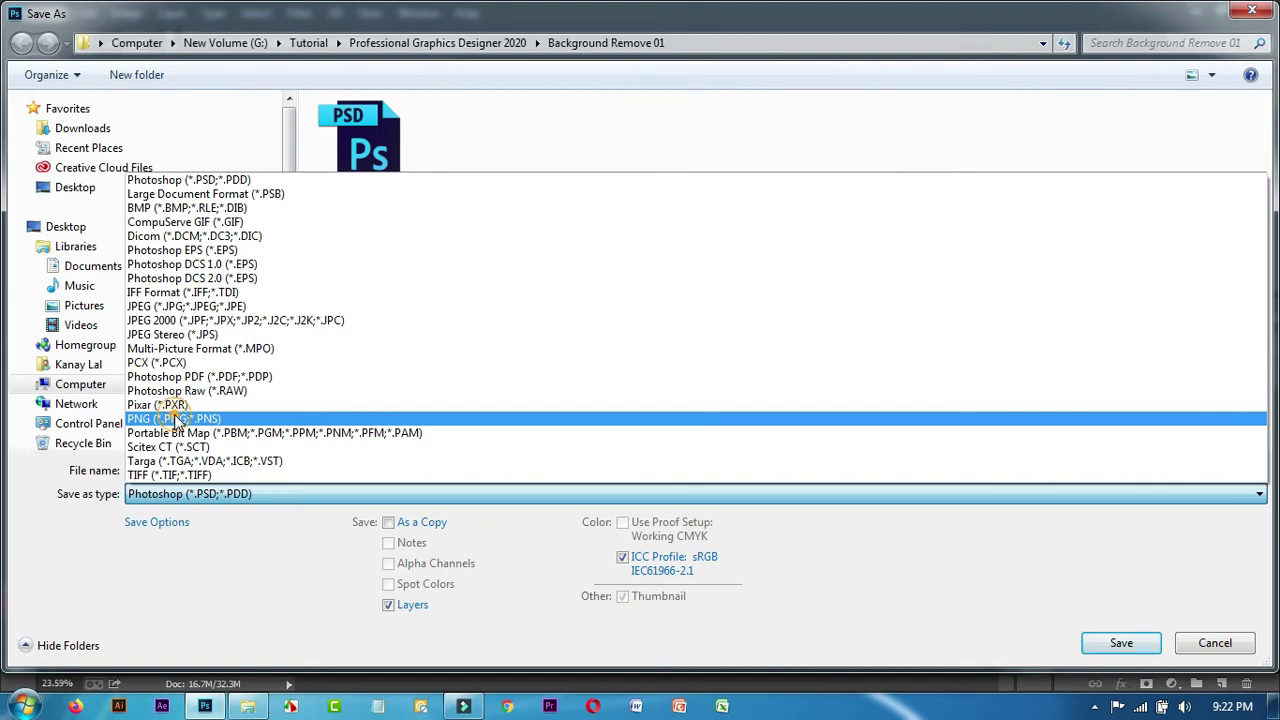
Save the transparent cut-out orange as a PNG with default PNG options
{"action": "left_click", "coordinate": [160, 418]}
{"action": "left_click", "coordinate": [1145, 643]}
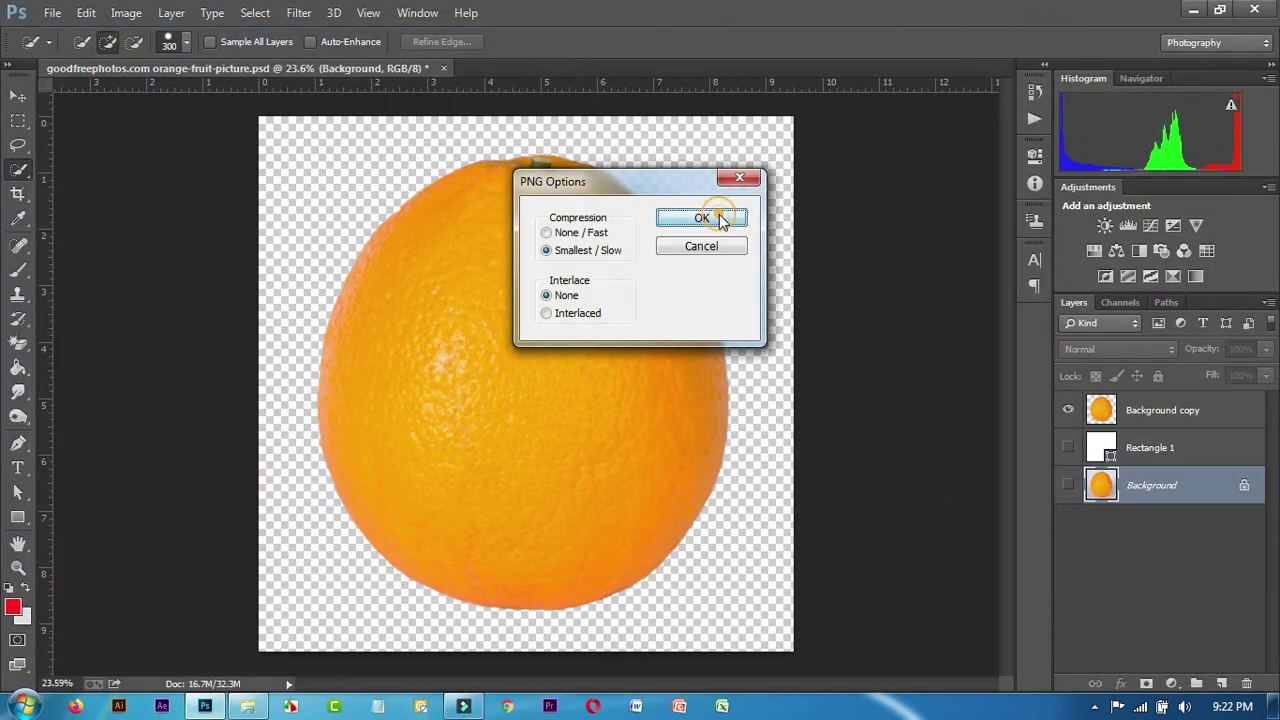
{"action": "left_click", "coordinate": [726, 214]}
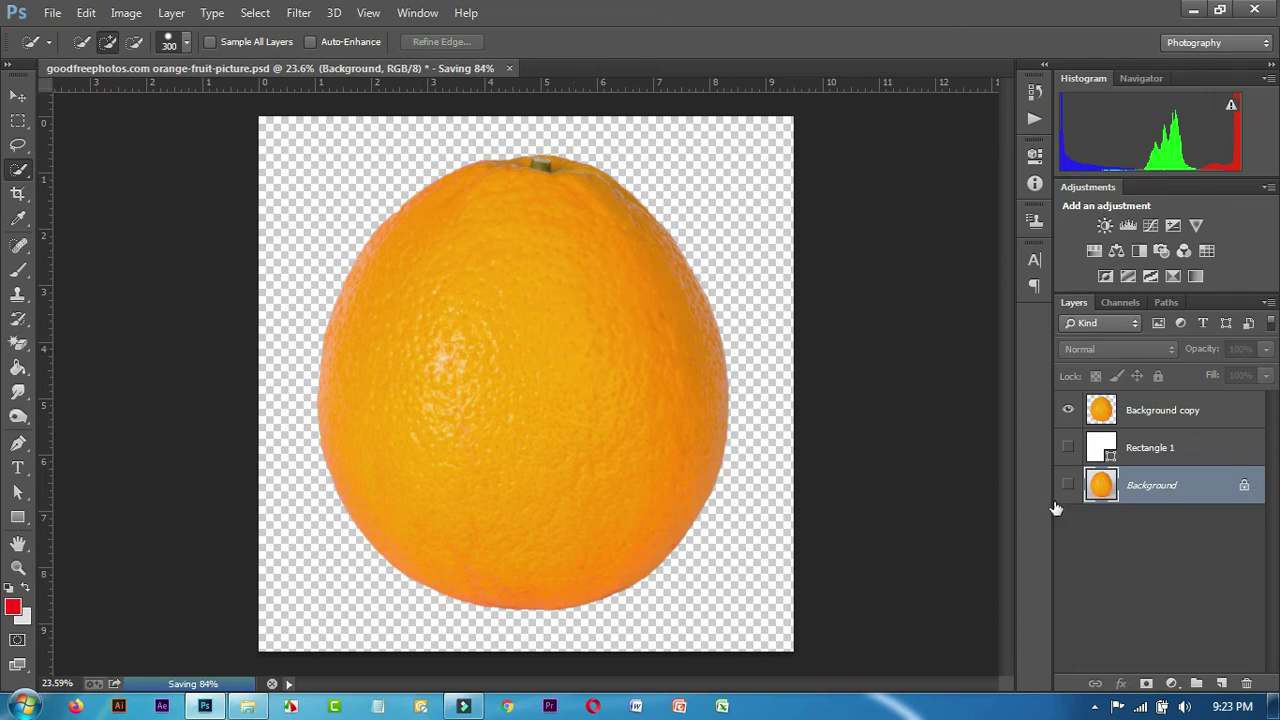
{"action": "left_click", "coordinate": [53, 13]}
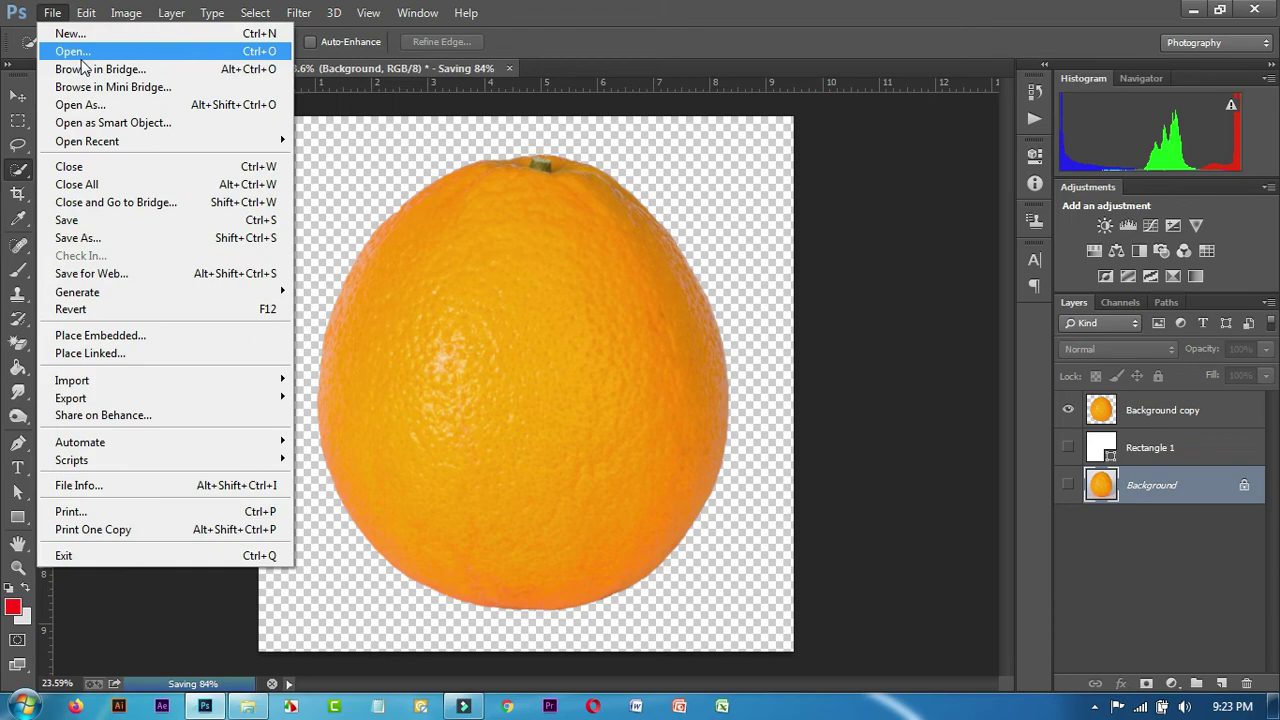
Open the original goodfreephotos.com orange-fruit-picture.jpg and close the PSD without saving
{"action": "left_click", "coordinate": [74, 51]}
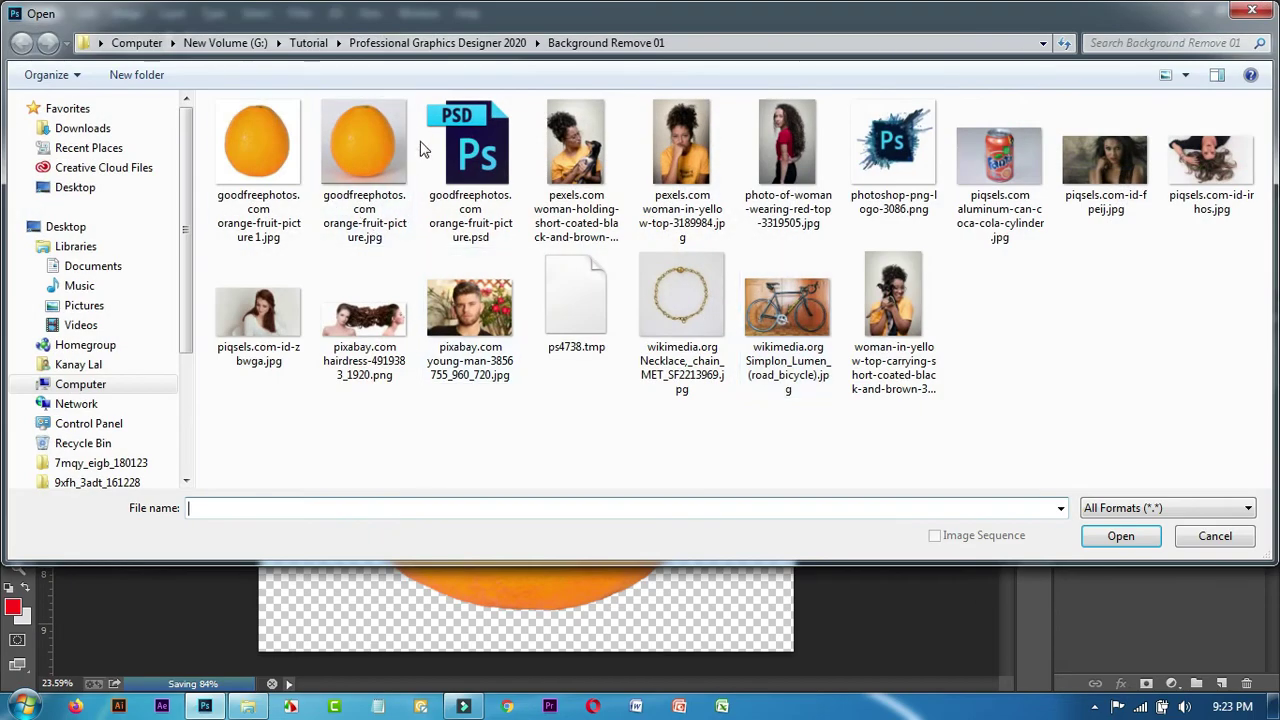
{"action": "double_click", "coordinate": [392, 141]}
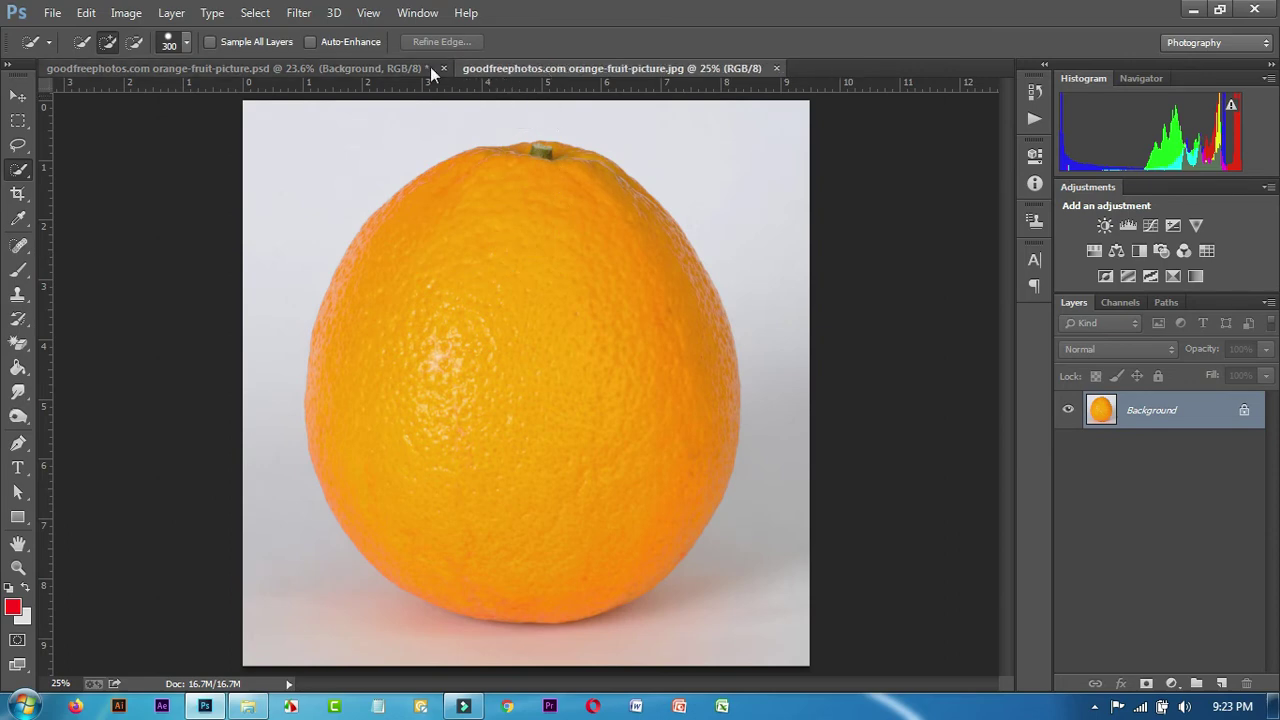
{"action": "left_click", "coordinate": [443, 68]}
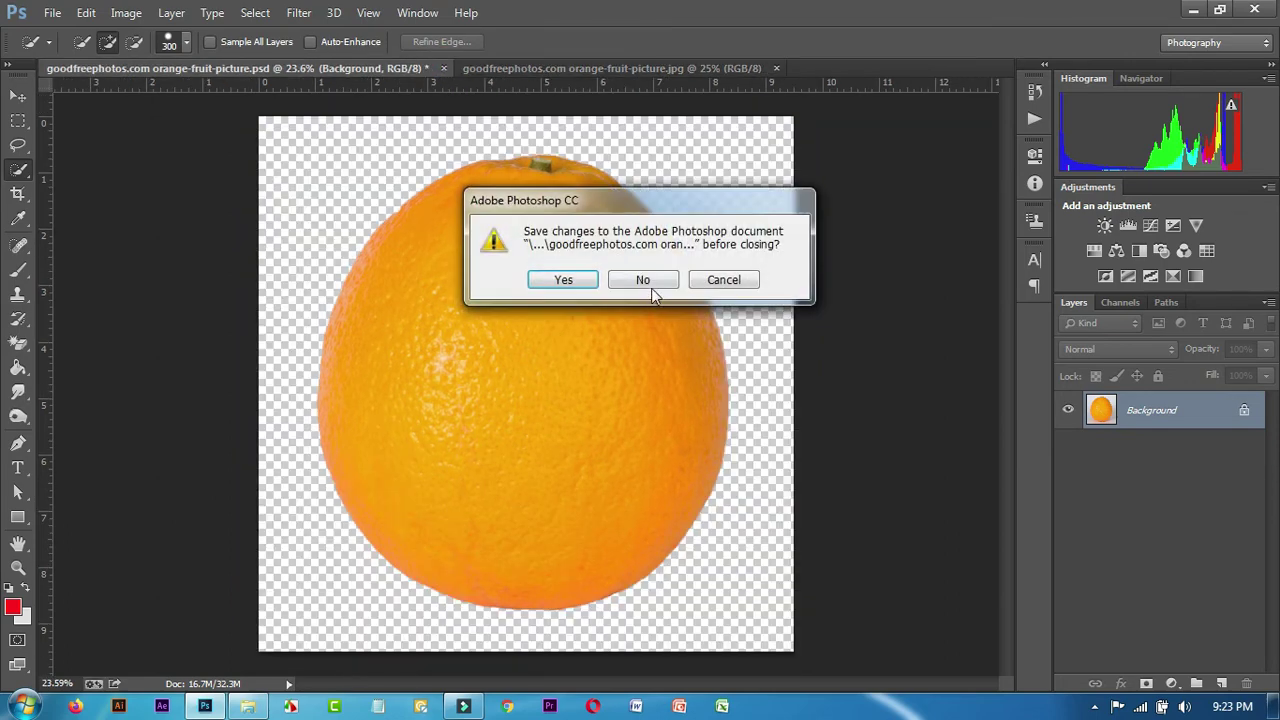
{"action": "left_click", "coordinate": [645, 282]}
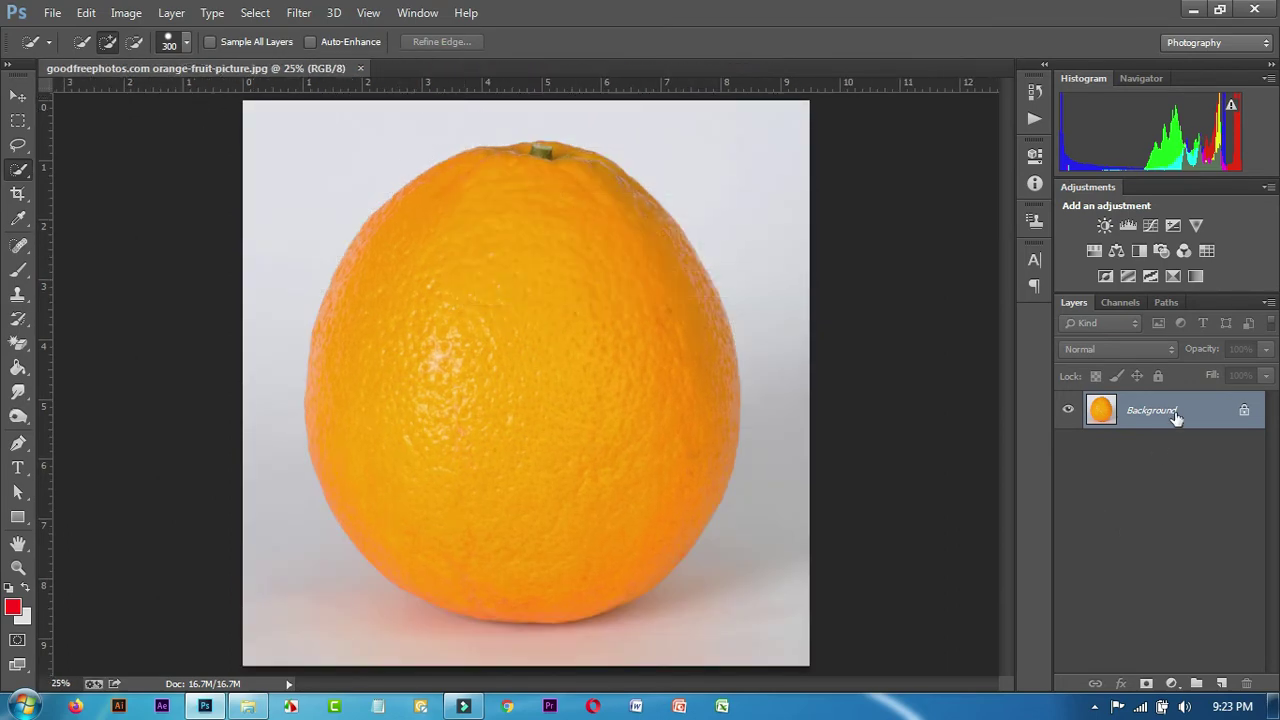
{"action": "left_click_drag", "start_coordinate": [1176, 418], "coordinate": [1186, 420]}
Draw a rectangle covering the whole photo and give it a magenta fill
{"action": "left_click", "coordinate": [18, 517]}
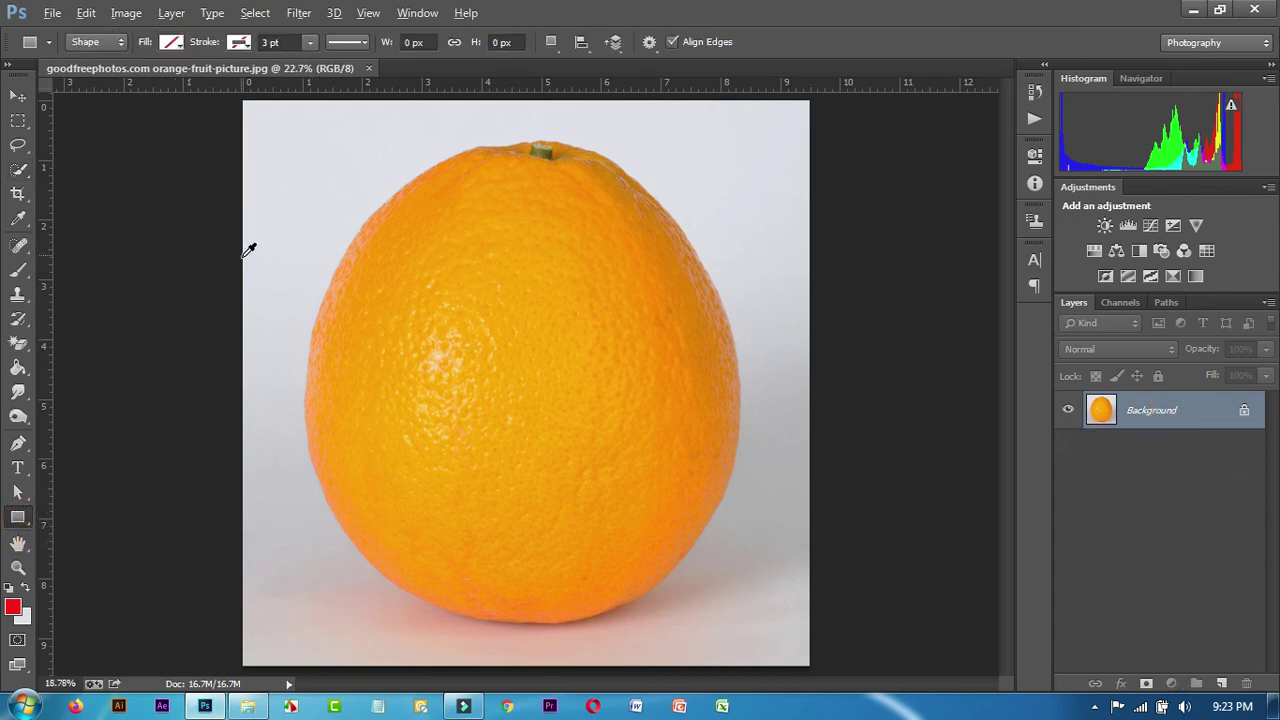
{"action": "scroll", "coordinate": [249, 249], "scroll_direction": "down", "scroll_amount": 2}
{"action": "mouse_move", "coordinate": [330, 204]}
{"action": "left_mouse_down"}
{"action": "mouse_move", "coordinate": [734, 579]}
{"action": "mouse_move", "coordinate": [714, 571]}
{"action": "left_mouse_up"}
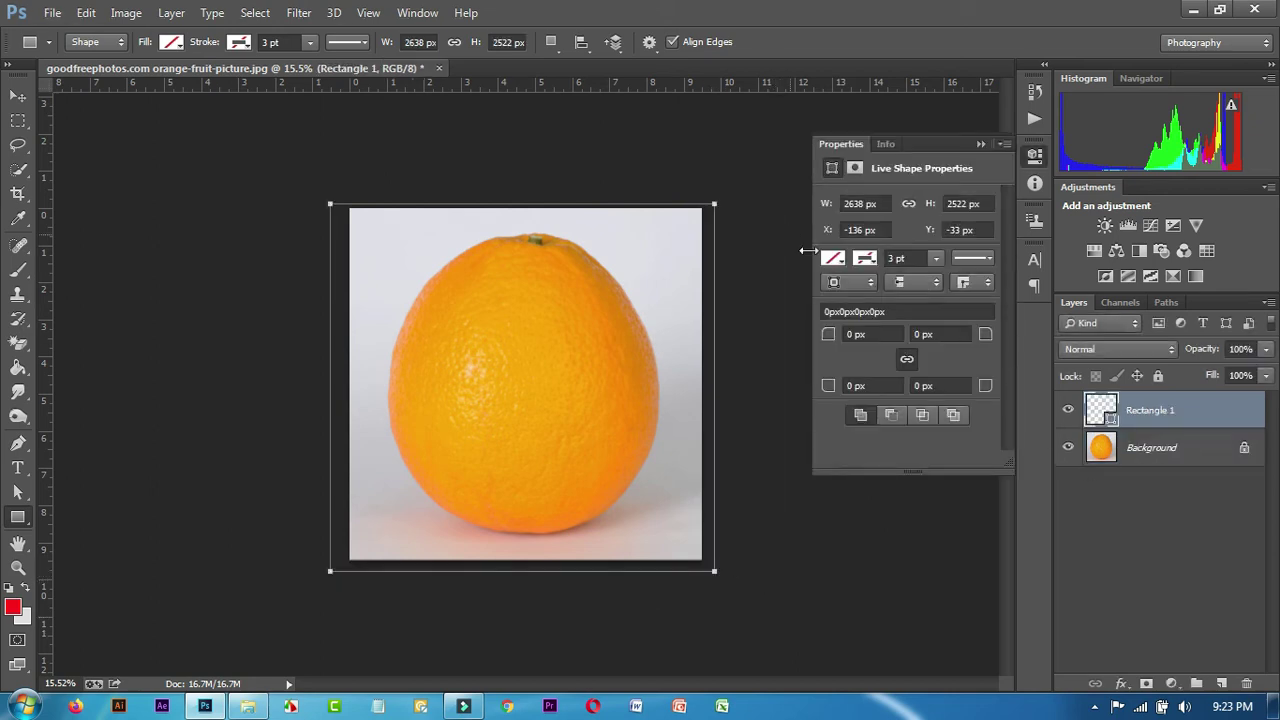
{"action": "left_click", "coordinate": [833, 258]}
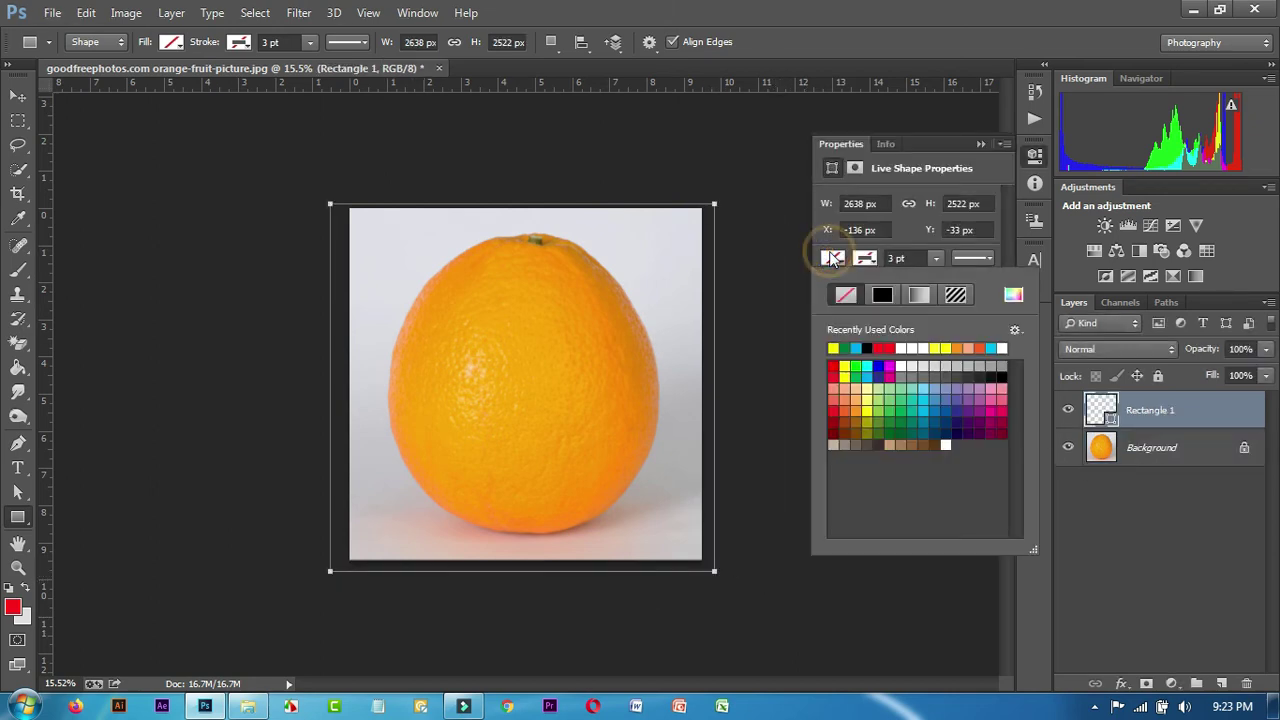
{"action": "left_click", "coordinate": [866, 409]}
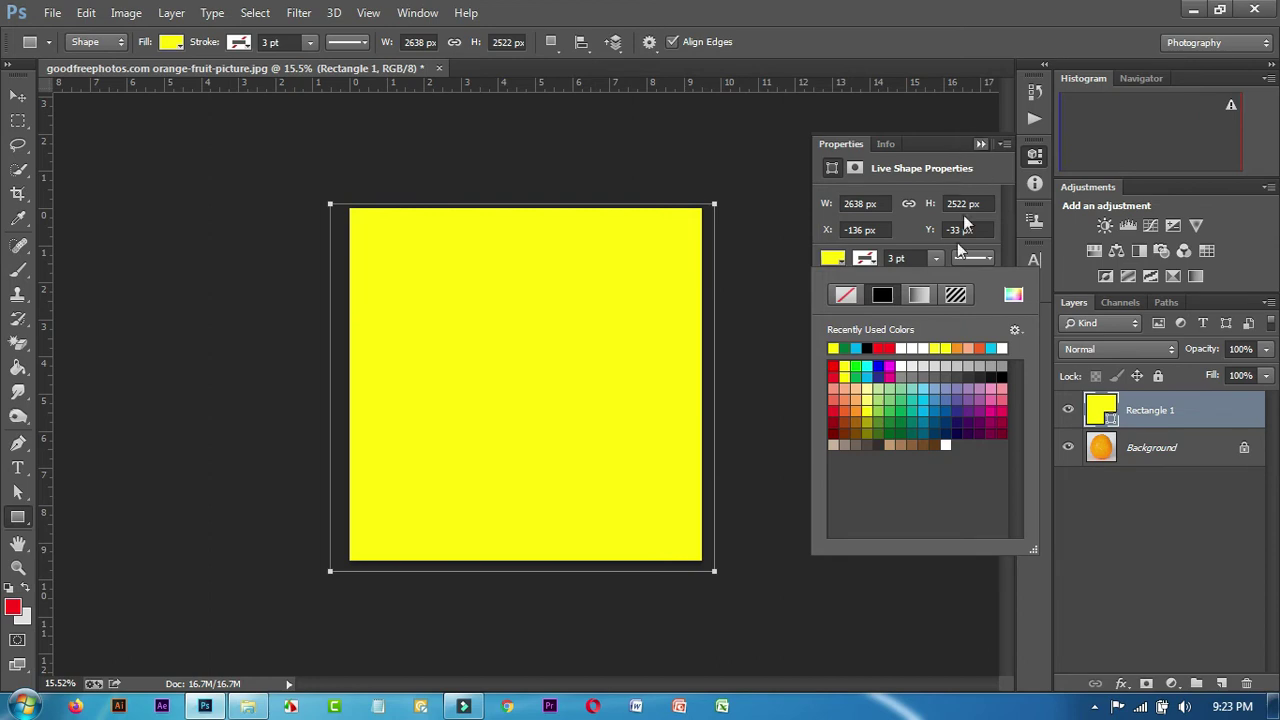
{"action": "left_click", "coordinate": [997, 405]}
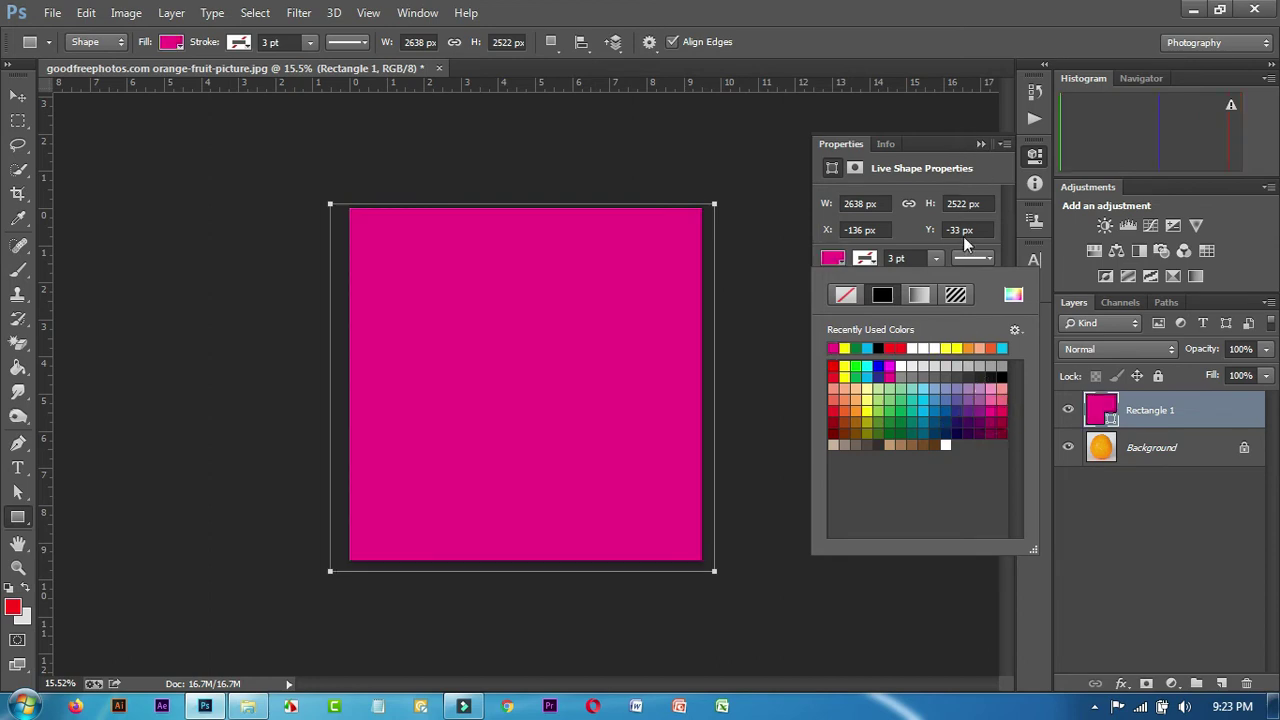
Duplicate the orange Background layer and move the copy above Rectangle 1
{"action": "left_click", "coordinate": [981, 144]}
{"action": "left_click", "coordinate": [1168, 445]}
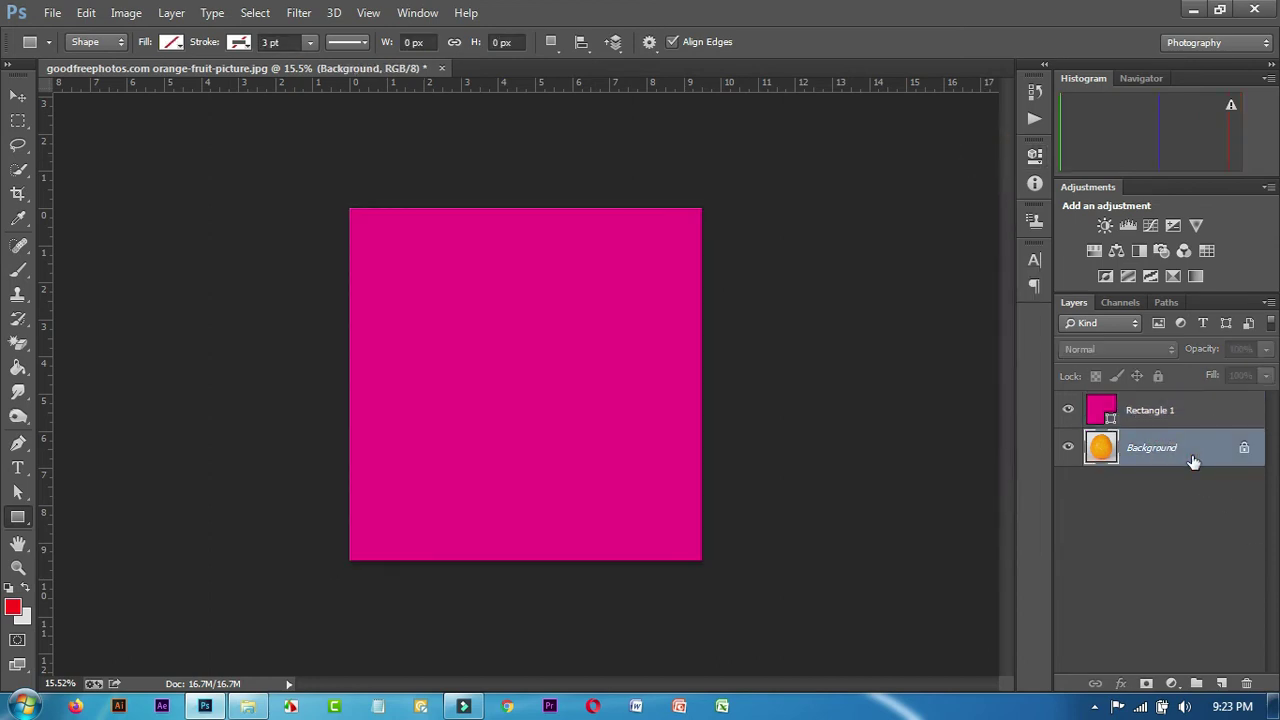
{"action": "left_click_drag", "start_coordinate": [1193, 461], "coordinate": [1221, 683]}
{"action": "left_click_drag", "start_coordinate": [1160, 448], "coordinate": [1165, 410]}
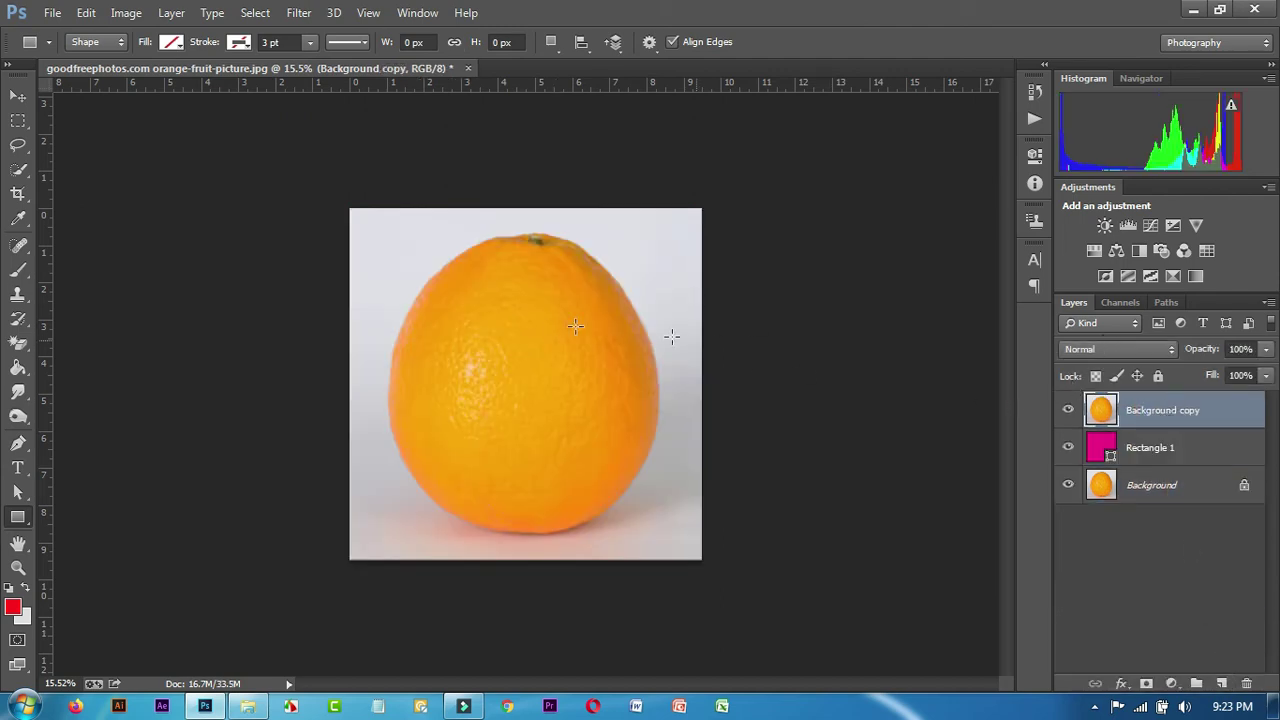
{"action": "scroll", "coordinate": [636, 346], "scroll_direction": "up", "scroll_amount": 3}
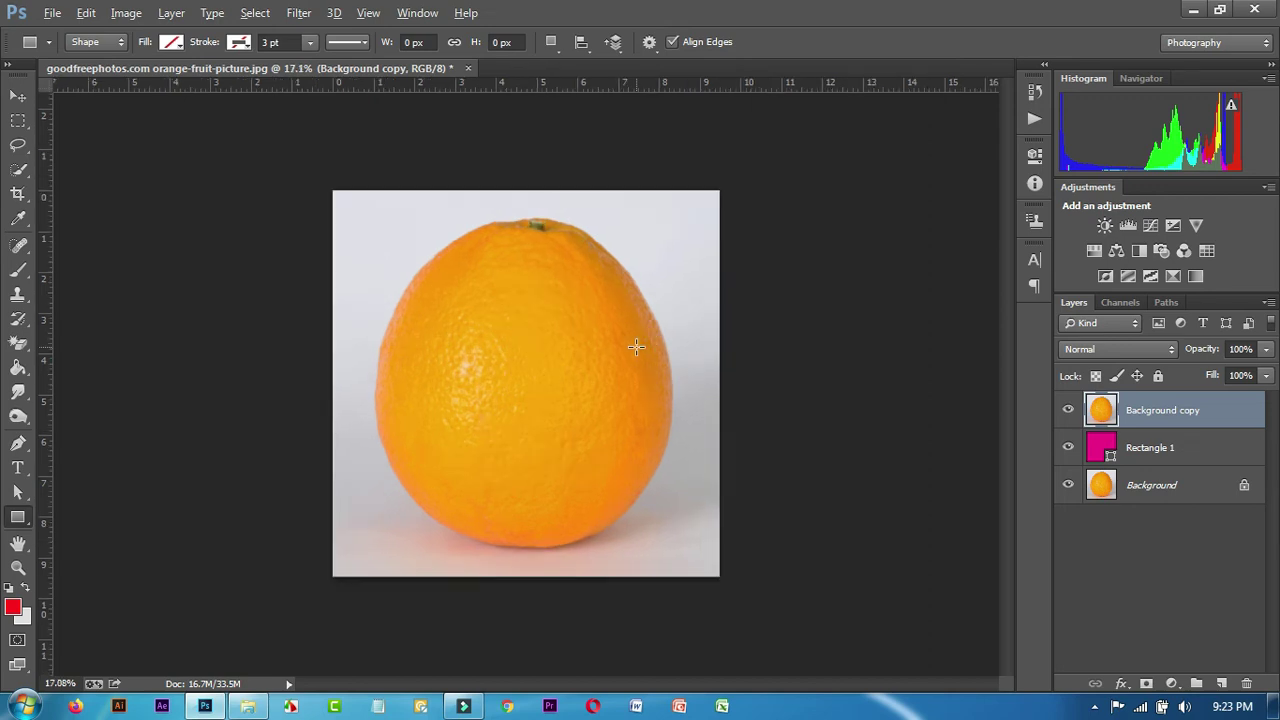
{"action": "left_click", "coordinate": [14, 346]}
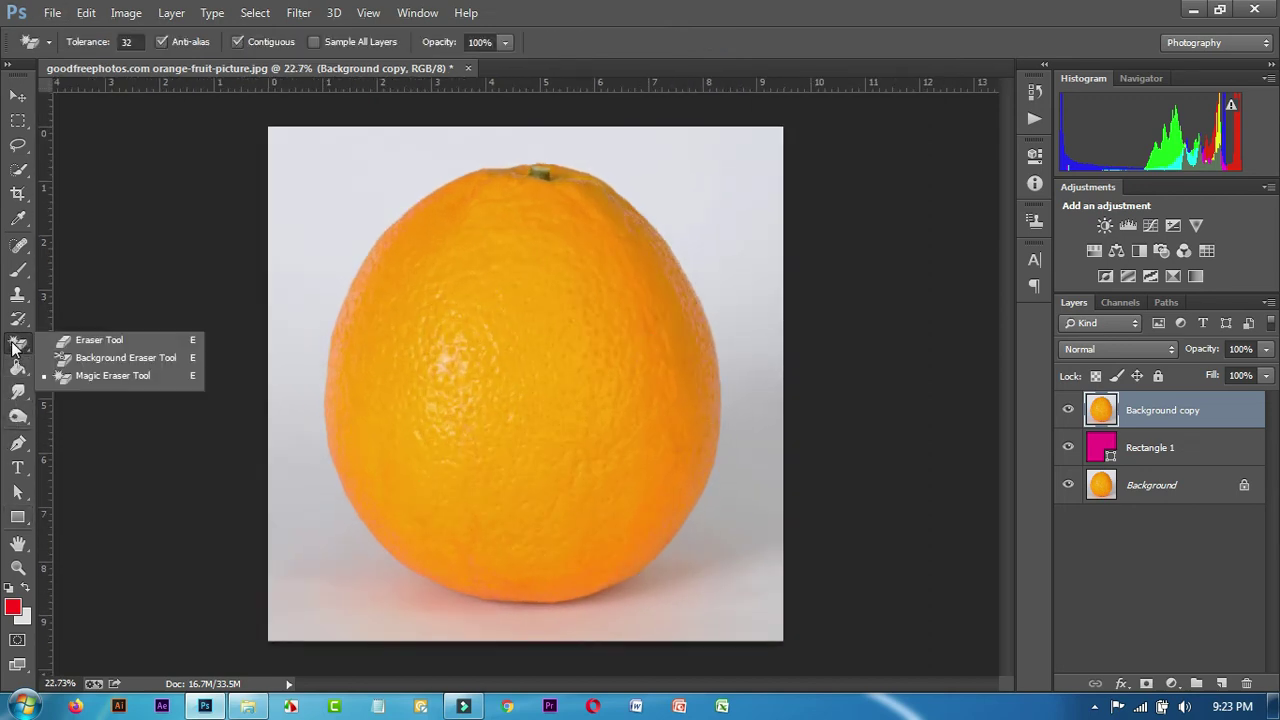
{"action": "left_click", "coordinate": [123, 381]}
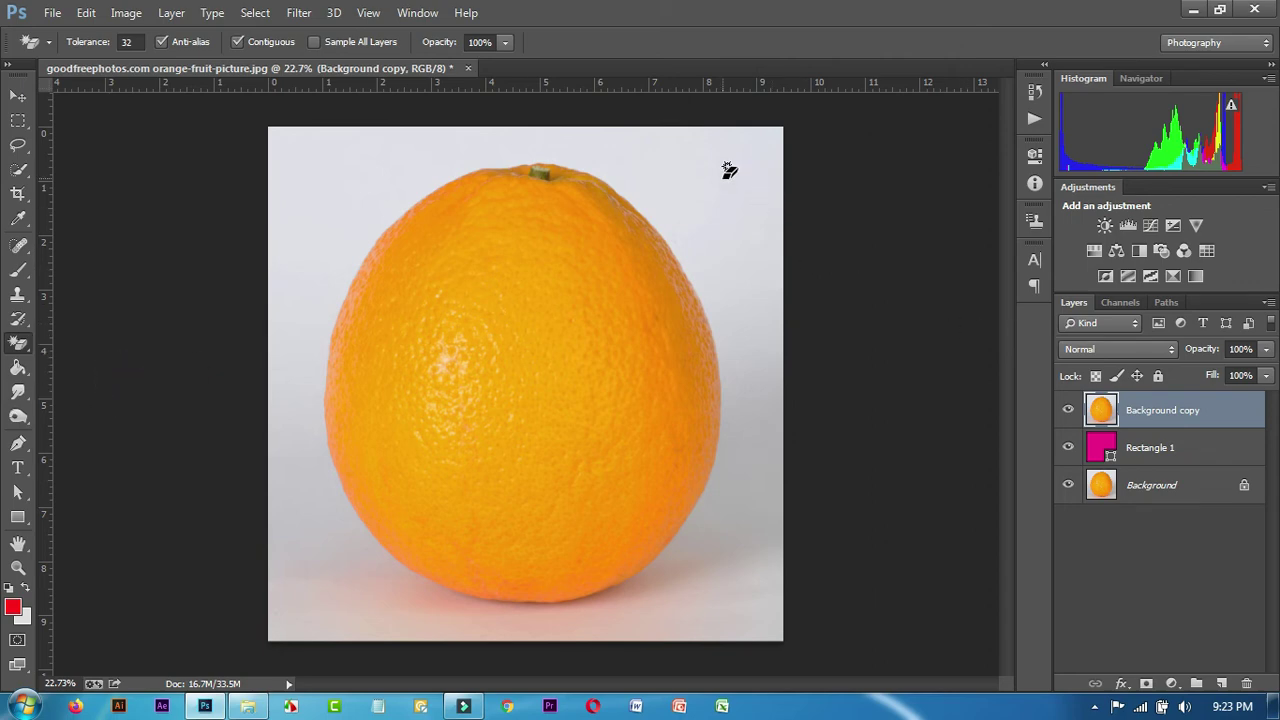
{"action": "left_click", "coordinate": [722, 178]}
{"action": "left_click", "coordinate": [774, 420]}
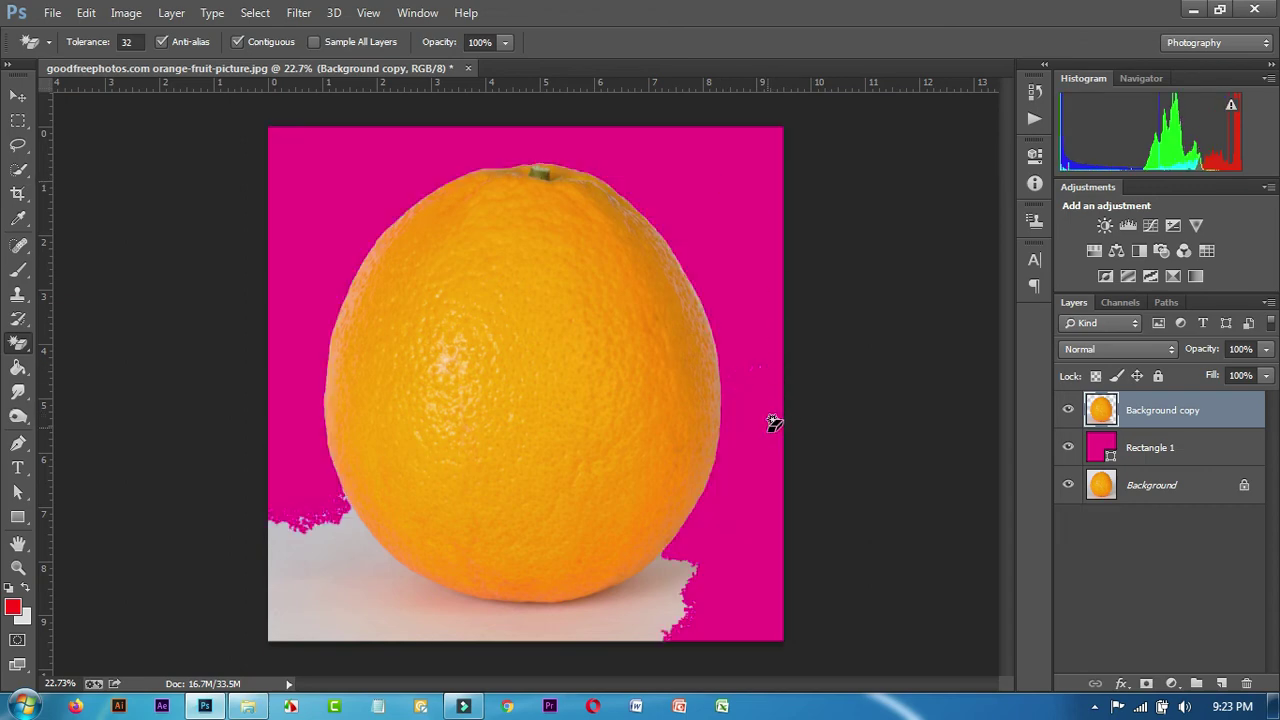
{"action": "left_click", "coordinate": [296, 573]}
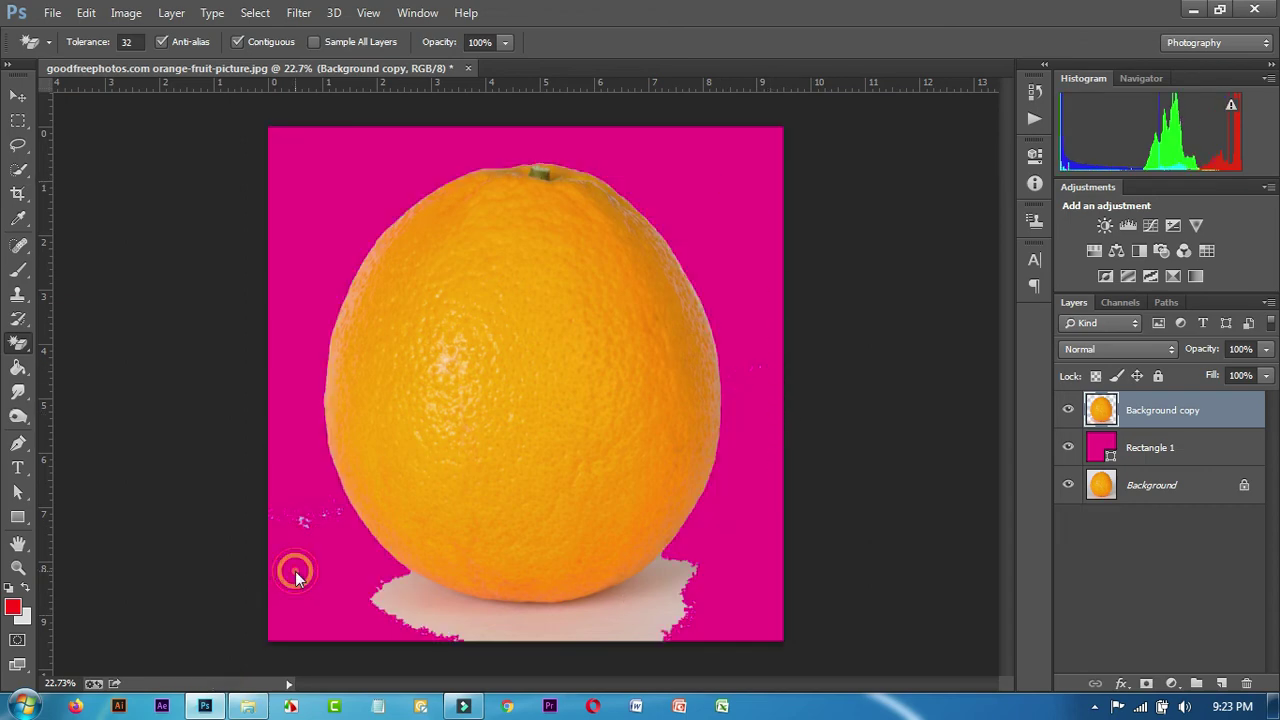
{"action": "left_click", "coordinate": [656, 618]}
{"action": "left_click", "coordinate": [668, 579]}
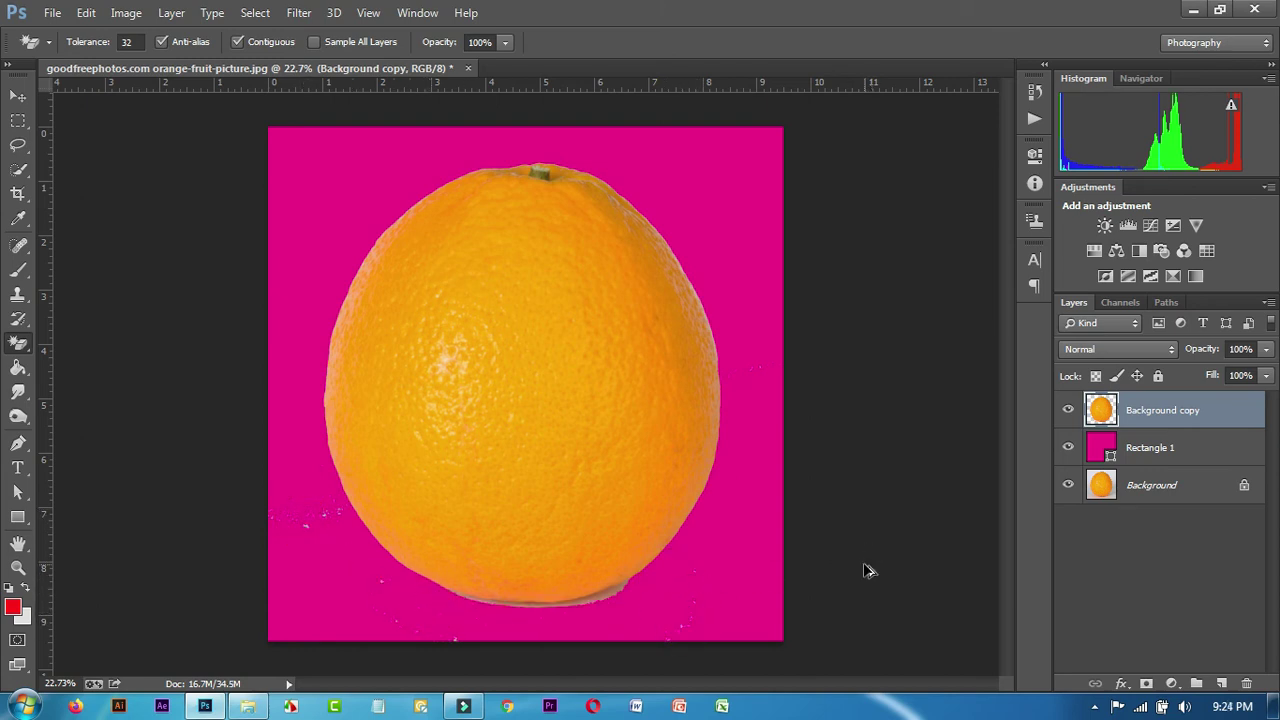
{"action": "key", "text": "ctrl+alt+z"}
{"action": "key", "text": "ctrl+alt+z"}
{"action": "key", "text": "ctrl+alt+z"}
{"action": "key", "text": "ctrl+alt+z"}
{"action": "key", "text": "ctrl+alt+z"}
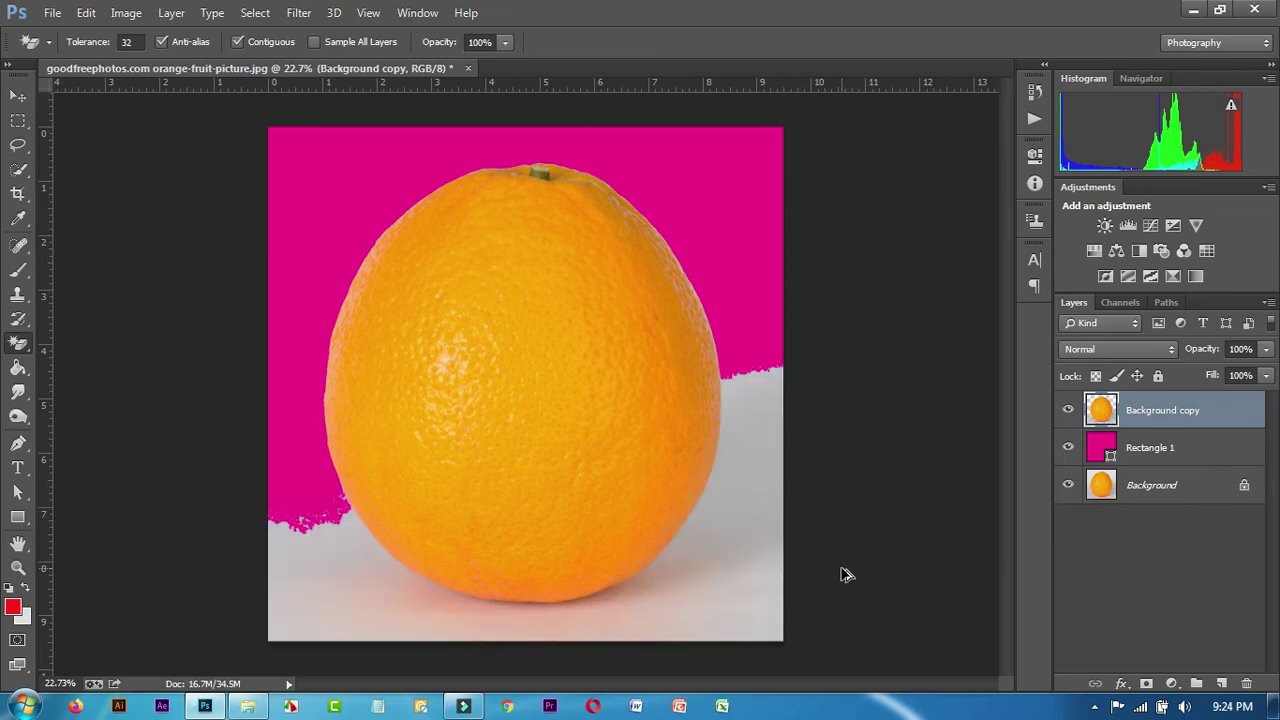
{"action": "key", "text": "ctrl+alt+z"}
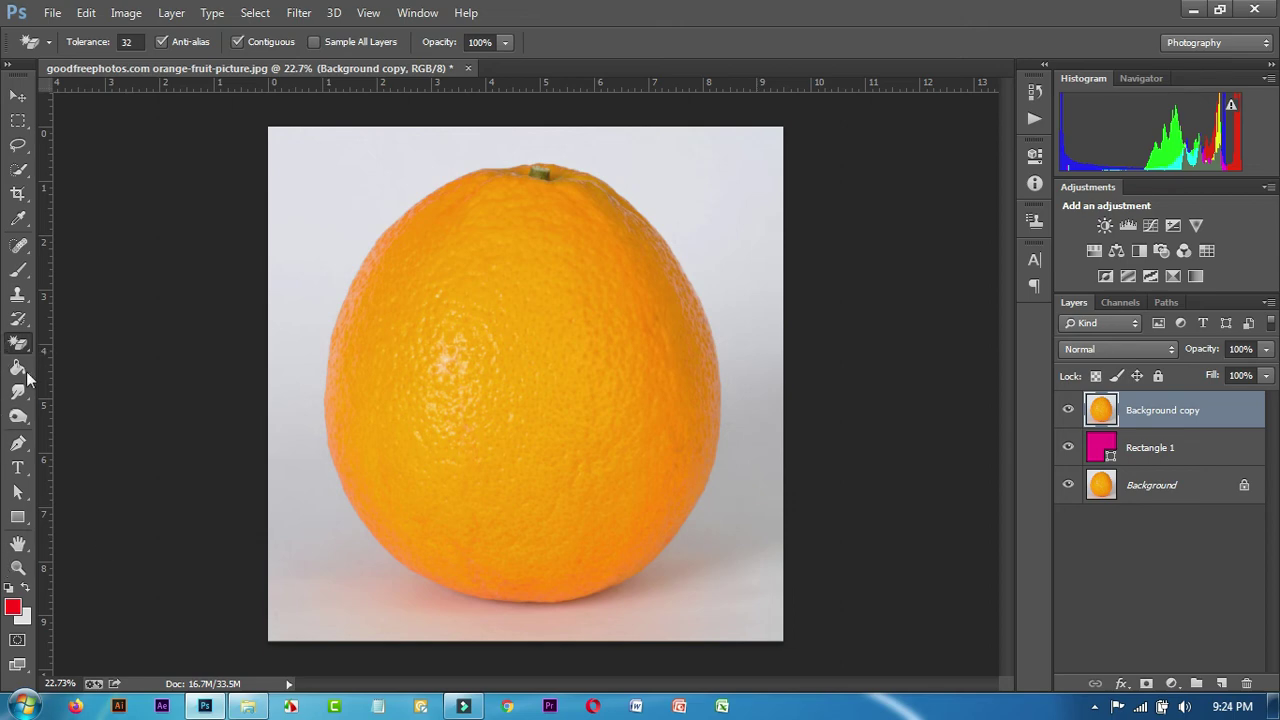
{"action": "left_click", "coordinate": [642, 148]}
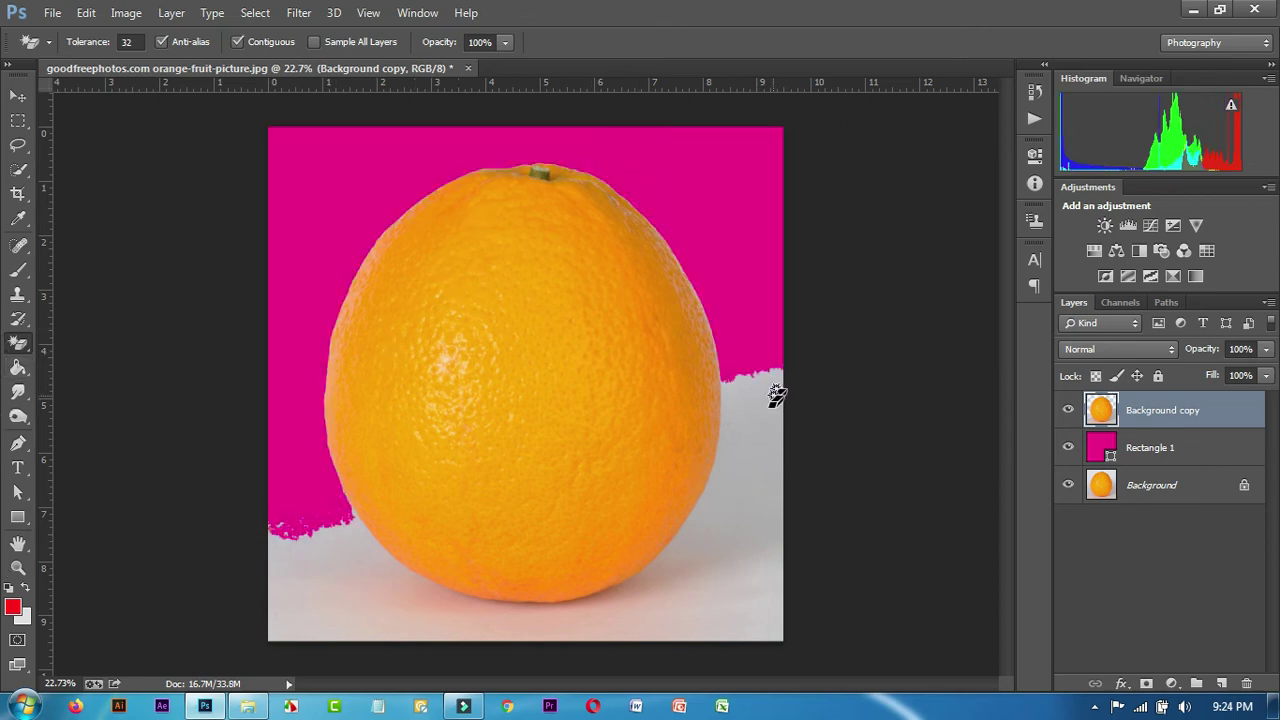
{"action": "left_click", "coordinate": [766, 424]}
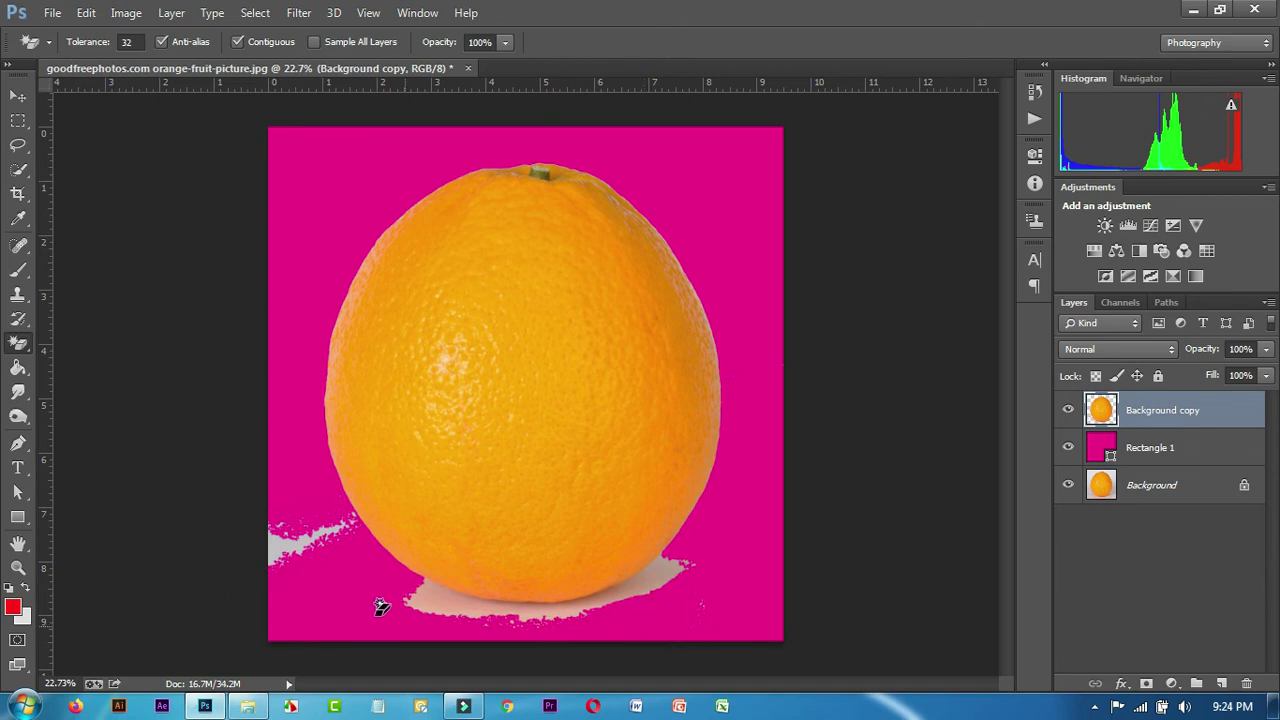
{"action": "left_click", "coordinate": [305, 537]}
{"action": "left_click", "coordinate": [444, 596]}
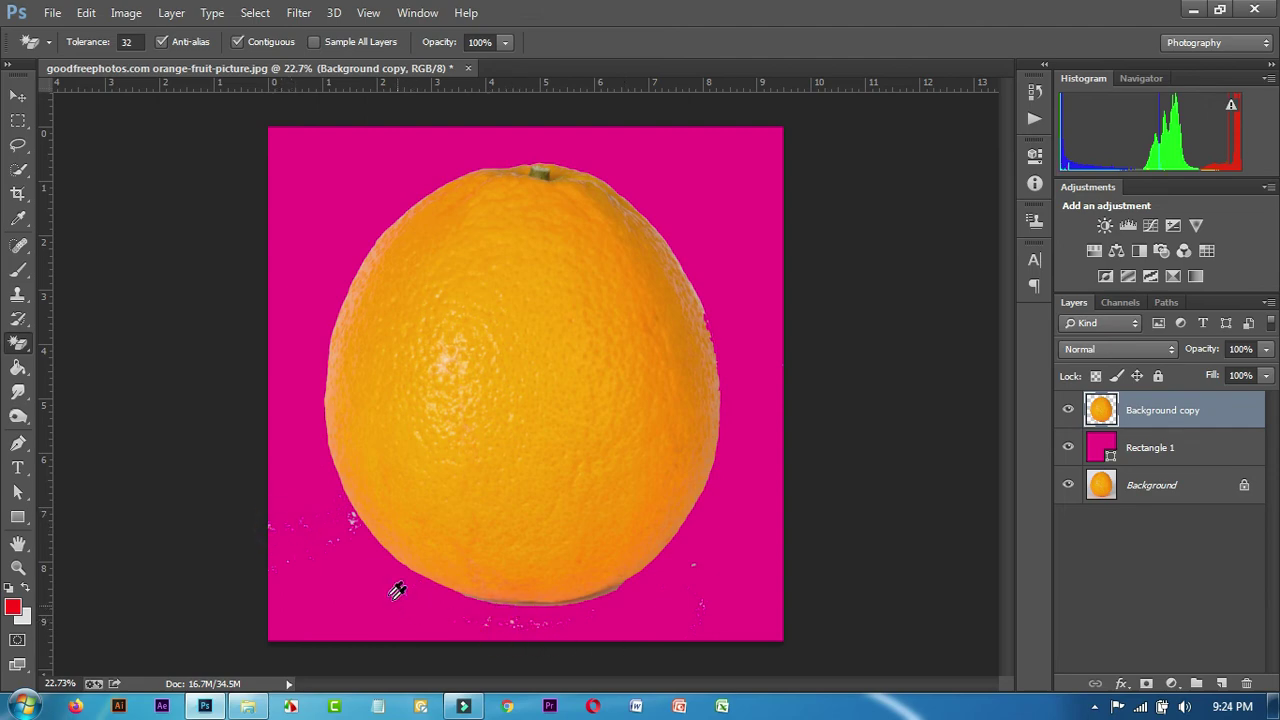
{"action": "scroll", "coordinate": [397, 591], "scroll_direction": "up", "scroll_amount": 1}
{"action": "scroll", "coordinate": [329, 528], "scroll_direction": "up", "scroll_amount": 2}
{"action": "scroll", "coordinate": [298, 563], "scroll_direction": "up", "scroll_amount": 1}
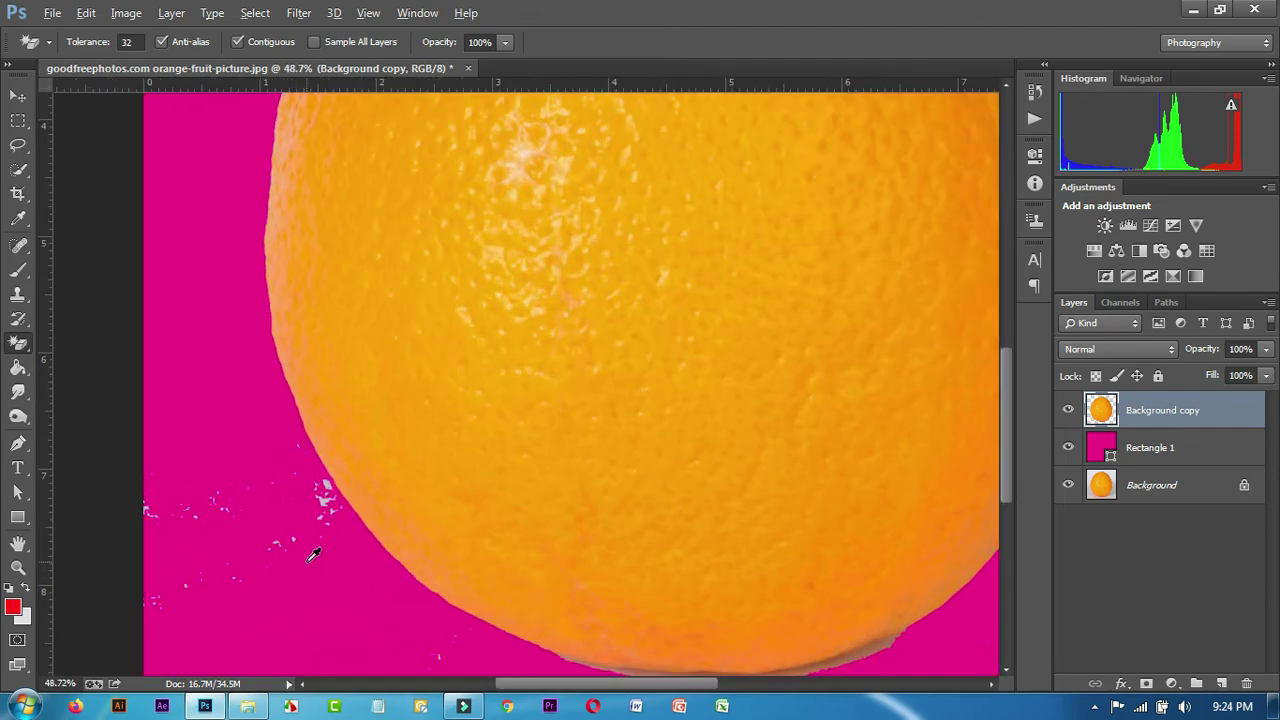
{"action": "scroll", "coordinate": [313, 555], "scroll_direction": "down", "scroll_amount": 1}
{"action": "scroll", "coordinate": [396, 580], "scroll_direction": "down", "scroll_amount": 1}
{"action": "left_click", "coordinate": [467, 592]}
{"action": "key", "text": "ctrl+bracketleft"}
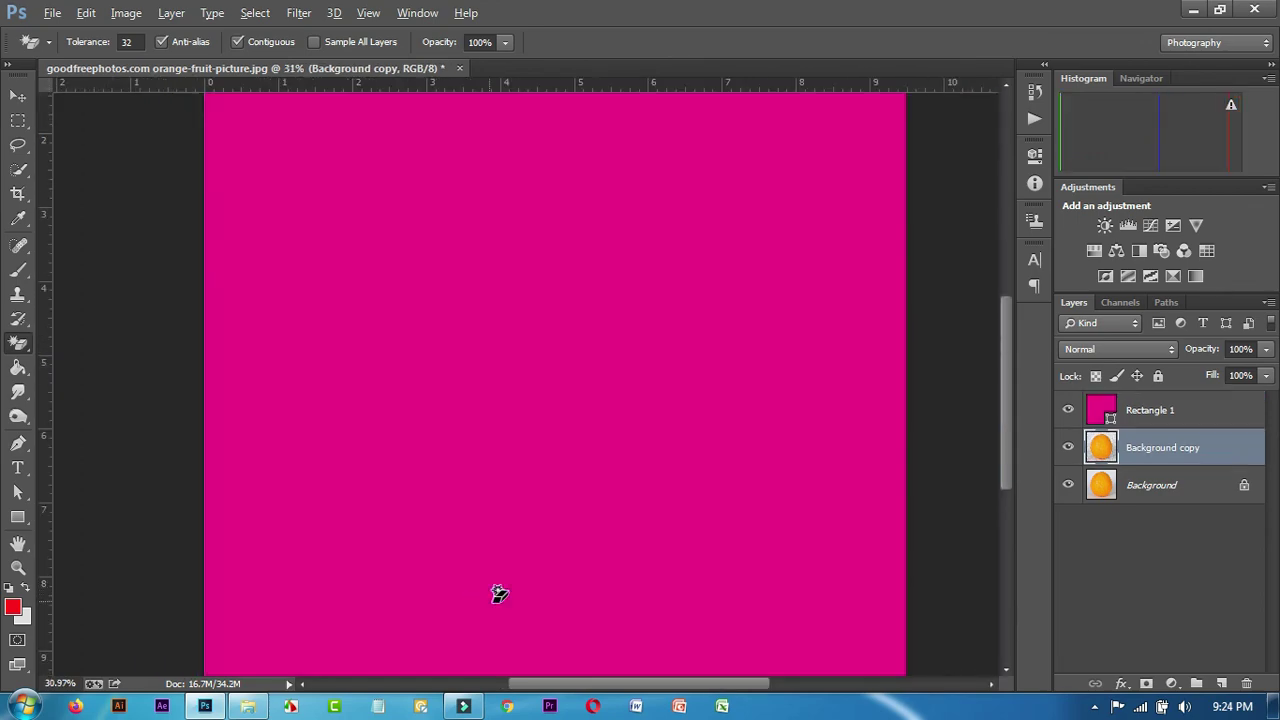
{"action": "scroll", "coordinate": [520, 597], "scroll_direction": "down", "scroll_amount": 1}
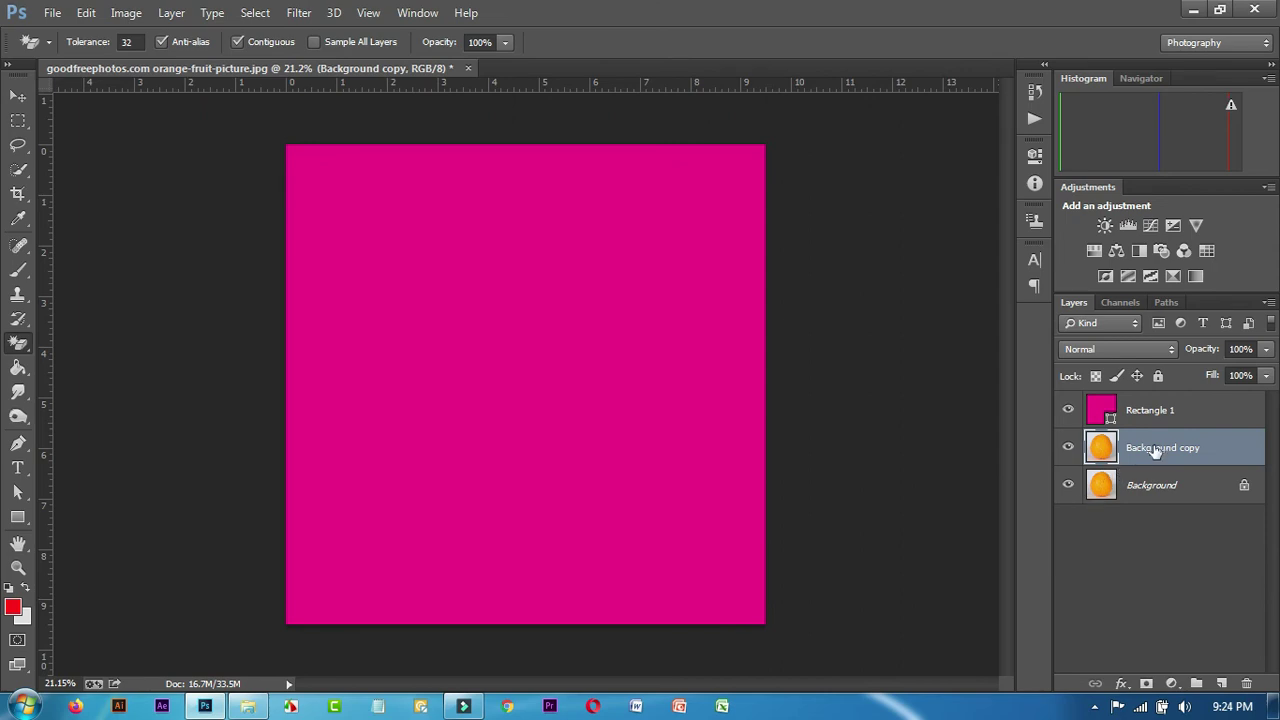
{"action": "left_click_drag", "start_coordinate": [1155, 452], "coordinate": [1130, 395]}
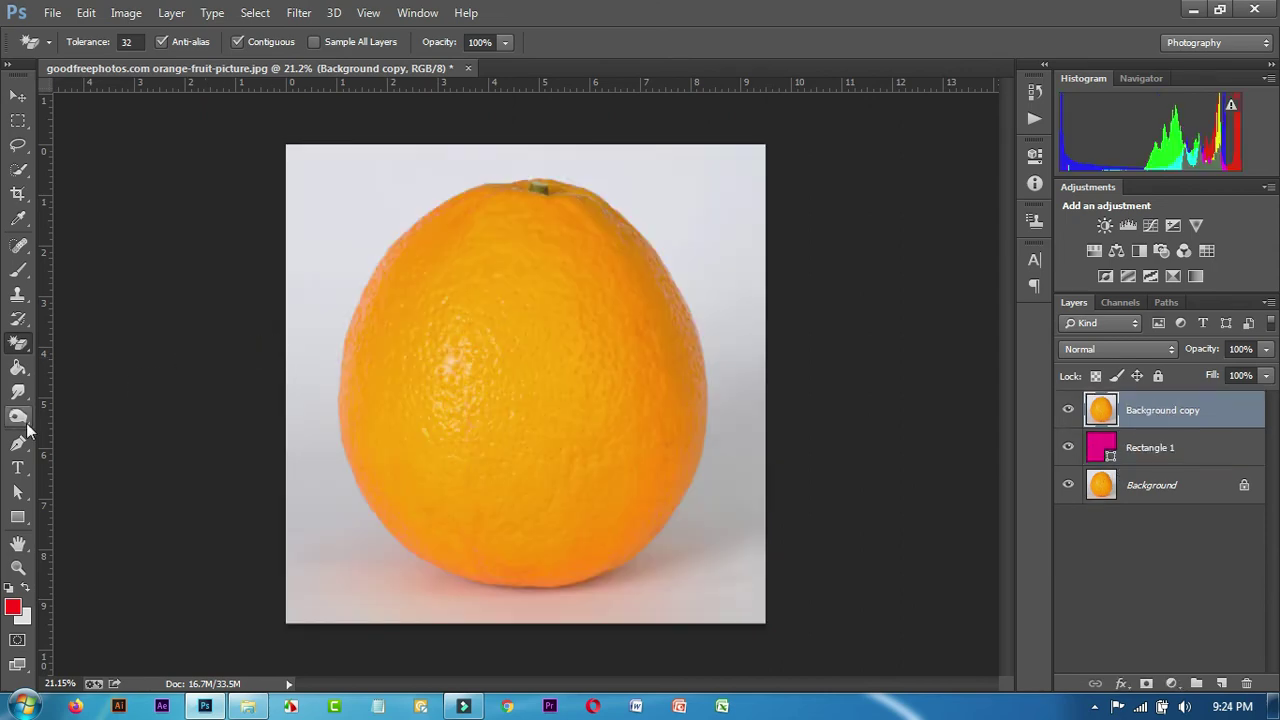
Switch to the Background Eraser Tool and set its brush size to 2000 px
{"action": "right_click", "coordinate": [24, 342]}
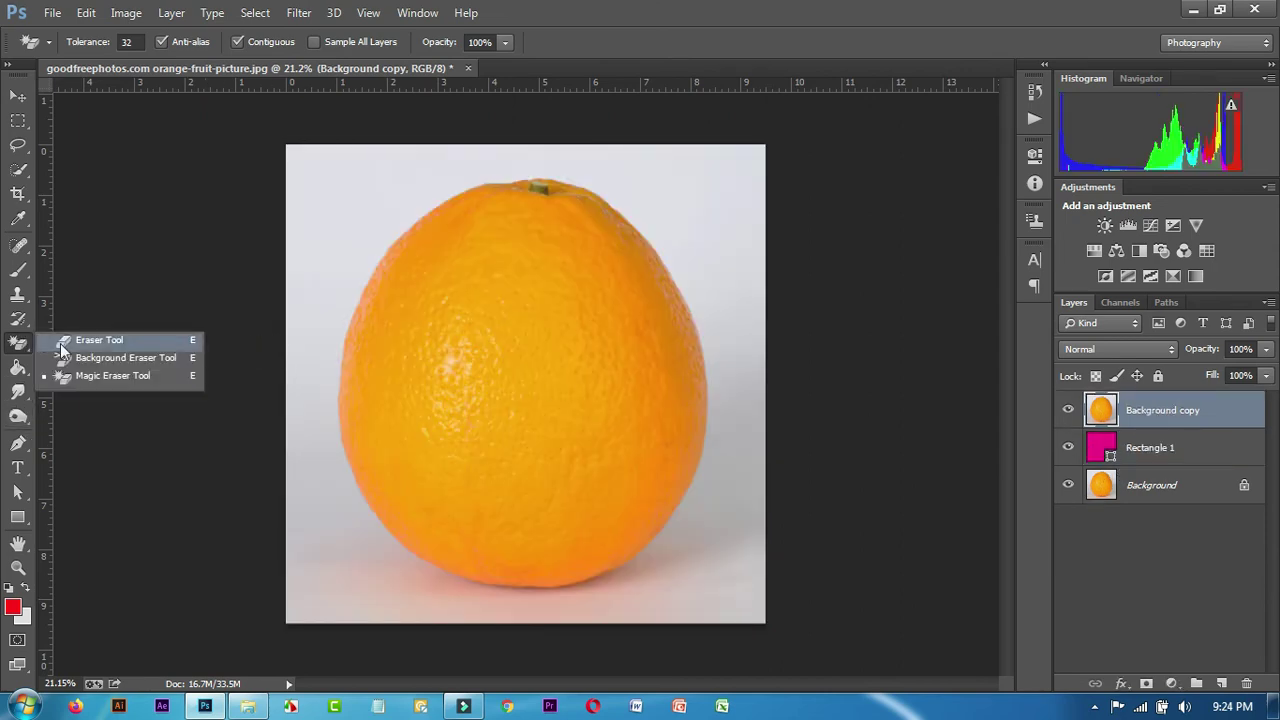
{"action": "left_click", "coordinate": [156, 357]}
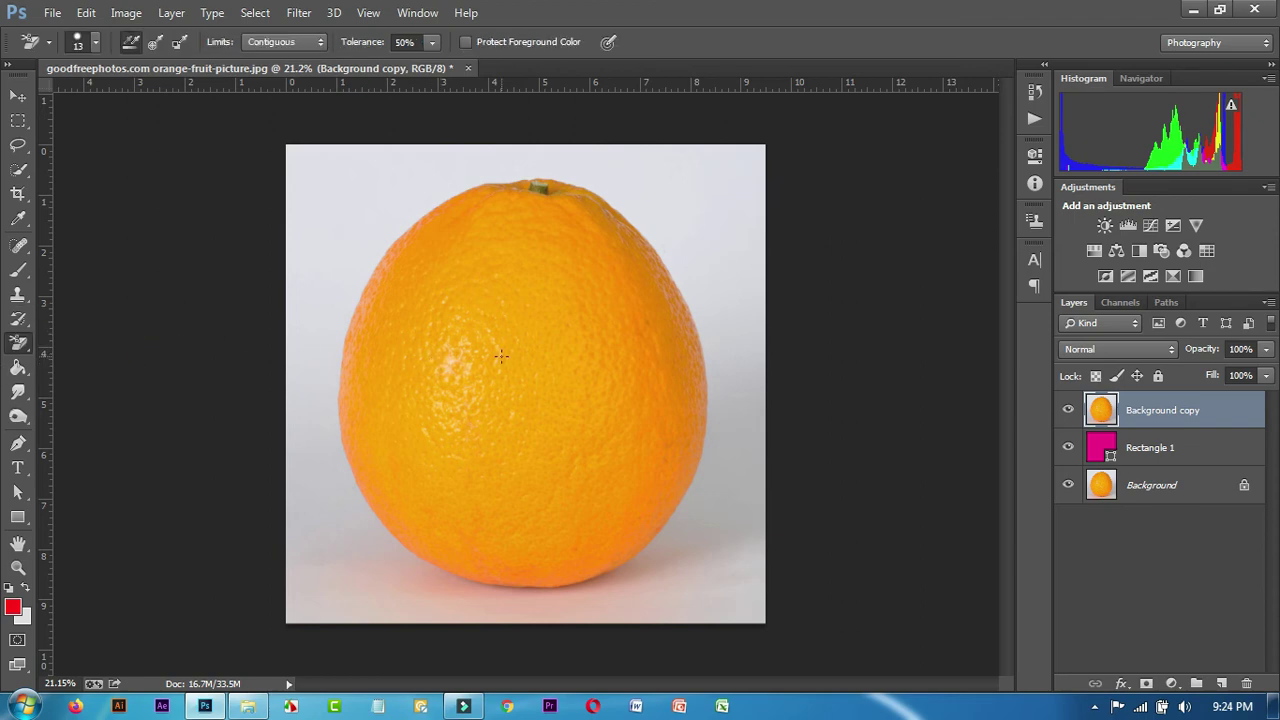
{"action": "key", "text": "bracketright"}
{"action": "key", "text": "bracketright"}
{"action": "key", "text": "bracketright"}
{"action": "key", "text": "bracketleft"}
{"action": "key", "text": "bracketleft"}
{"action": "key", "text": "bracketleft"}
{"action": "key", "text": "bracketleft"}
{"action": "key", "text": "bracketleft"}
{"action": "key", "text": "bracketleft"}
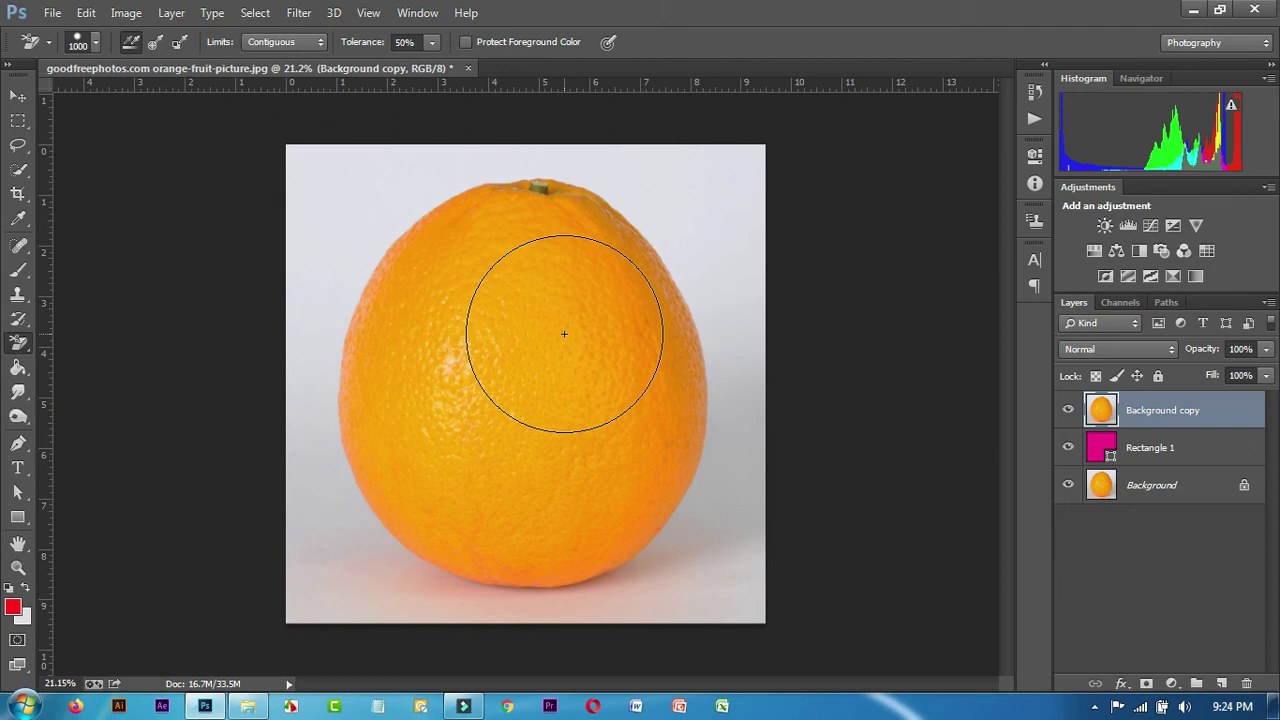
{"action": "key", "text": "bracketleft"}
{"action": "key", "text": "bracketleft"}
{"action": "key", "text": "bracketleft"}
{"action": "key", "text": "bracketleft"}
{"action": "key", "text": "bracketleft"}
{"action": "key", "text": "bracketleft"}
{"action": "key", "text": "bracketright"}
{"action": "key", "text": "bracketright"}
{"action": "key", "text": "bracketright"}
{"action": "key", "text": "bracketright"}
{"action": "key", "text": "bracketright"}
{"action": "key", "text": "bracketright"}
{"action": "key", "text": "bracketleft"}
{"action": "key", "text": "bracketleft"}
{"action": "key", "text": "bracketleft"}
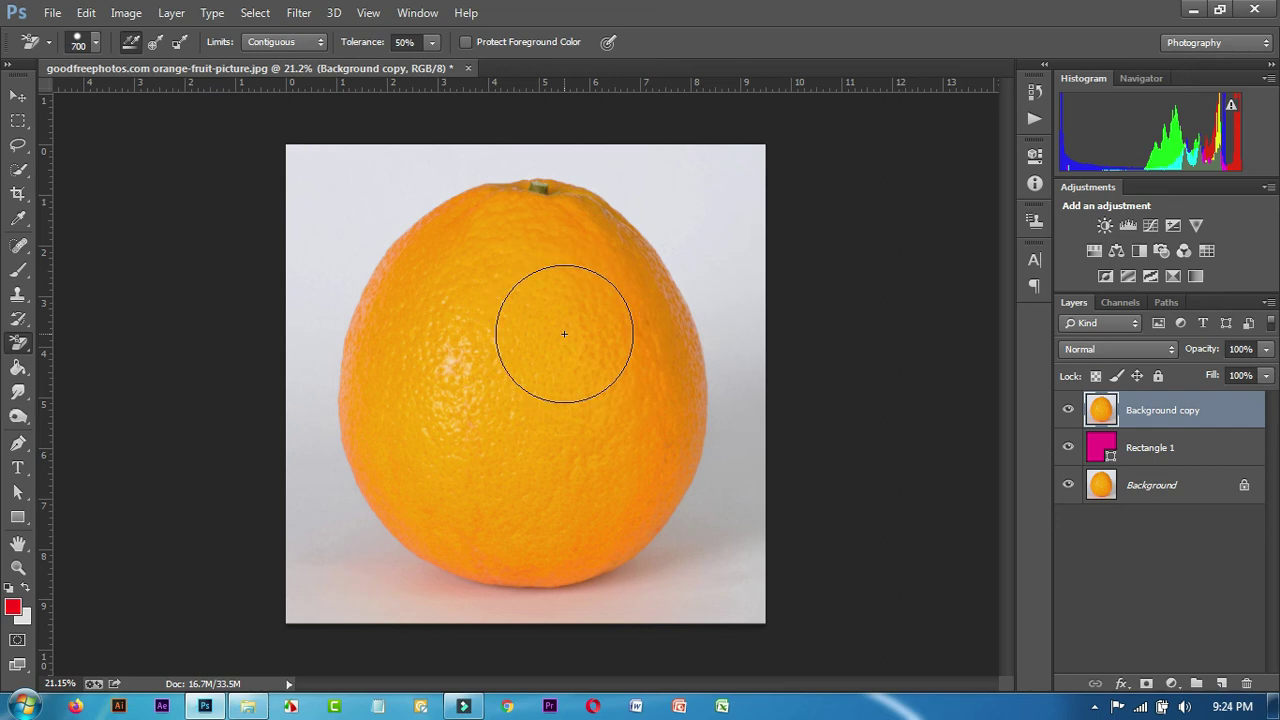
{"action": "key", "text": "bracketright"}
{"action": "key", "text": "bracketright"}
{"action": "key", "text": "bracketright"}
{"action": "key", "text": "bracketright"}
{"action": "key", "text": "bracketright"}
{"action": "key", "text": "bracketright"}
{"action": "key", "text": "bracketright"}
{"action": "key", "text": "bracketright"}
{"action": "key", "text": "bracketright"}
{"action": "key", "text": "bracketright"}
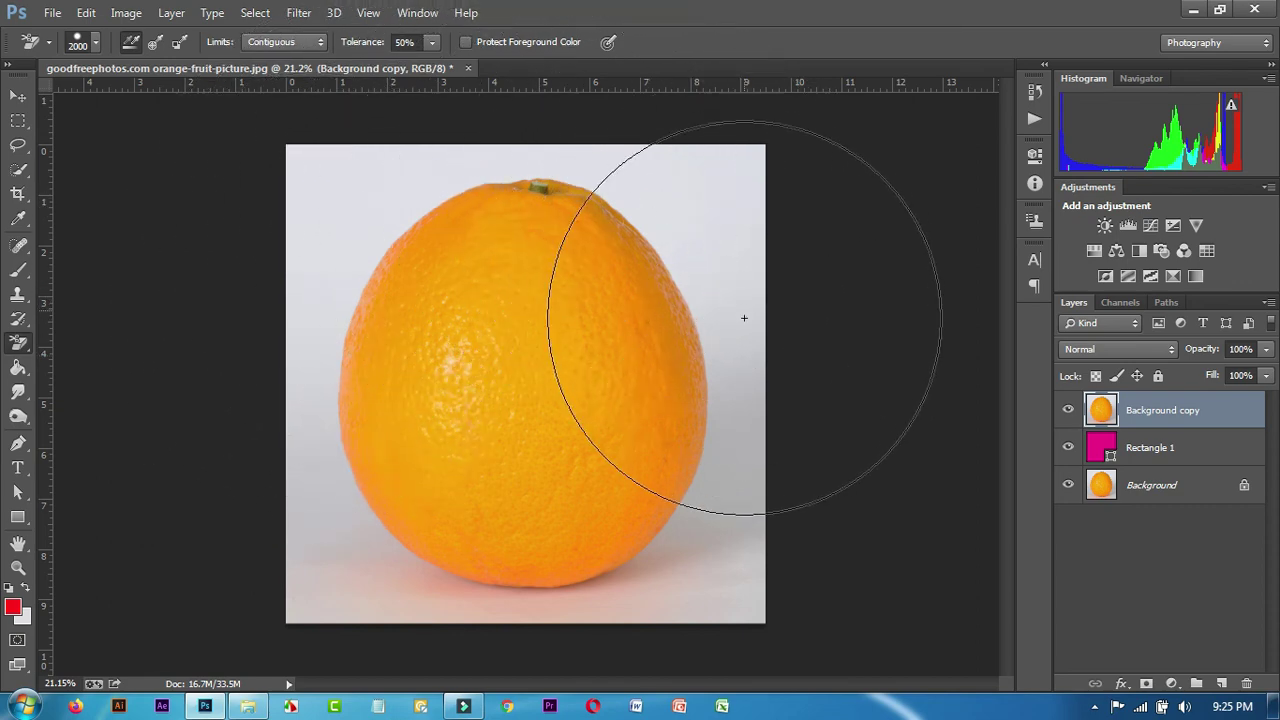
Erase the grey backdrop and shadow around the orange, then undo the last stroke
{"action": "mouse_move", "coordinate": [735, 221]}
{"action": "left_mouse_down"}
{"action": "mouse_move", "coordinate": [714, 585]}
{"action": "mouse_move", "coordinate": [419, 600]}
{"action": "mouse_move", "coordinate": [312, 279]}
{"action": "mouse_move", "coordinate": [526, 197]}
{"action": "left_mouse_up"}
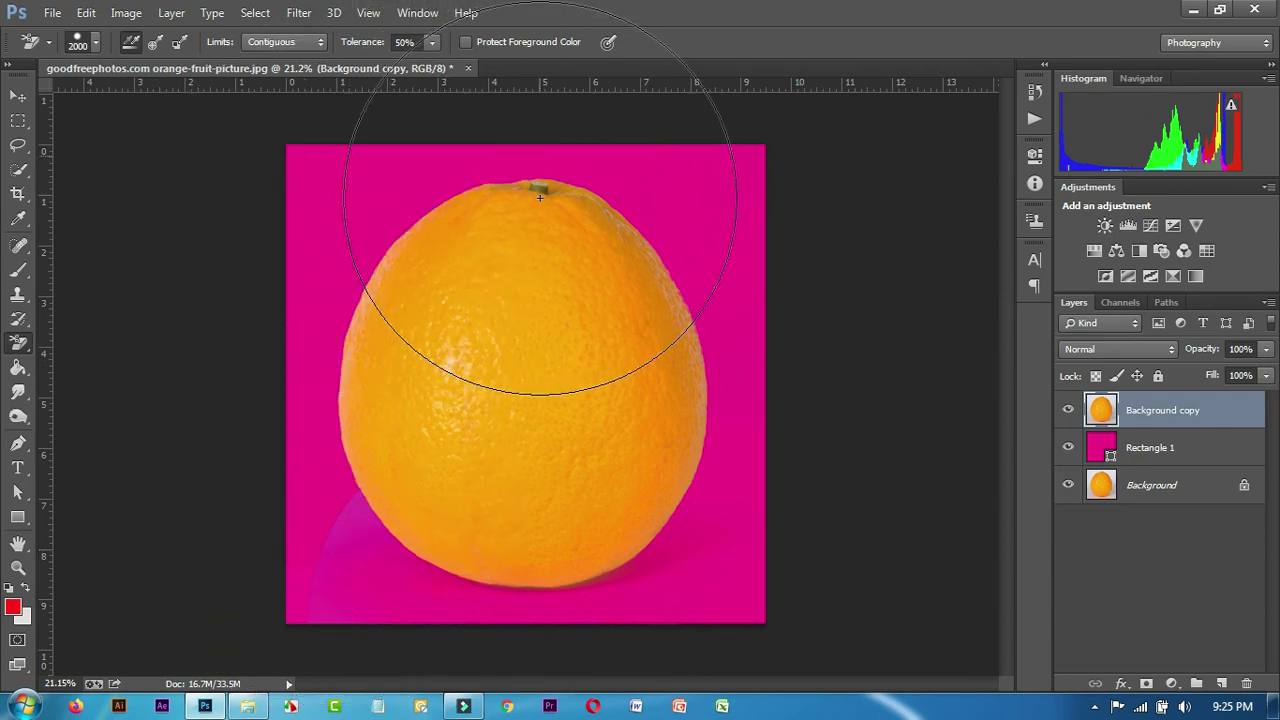
{"action": "left_click_drag", "start_coordinate": [306, 480], "coordinate": [435, 592]}
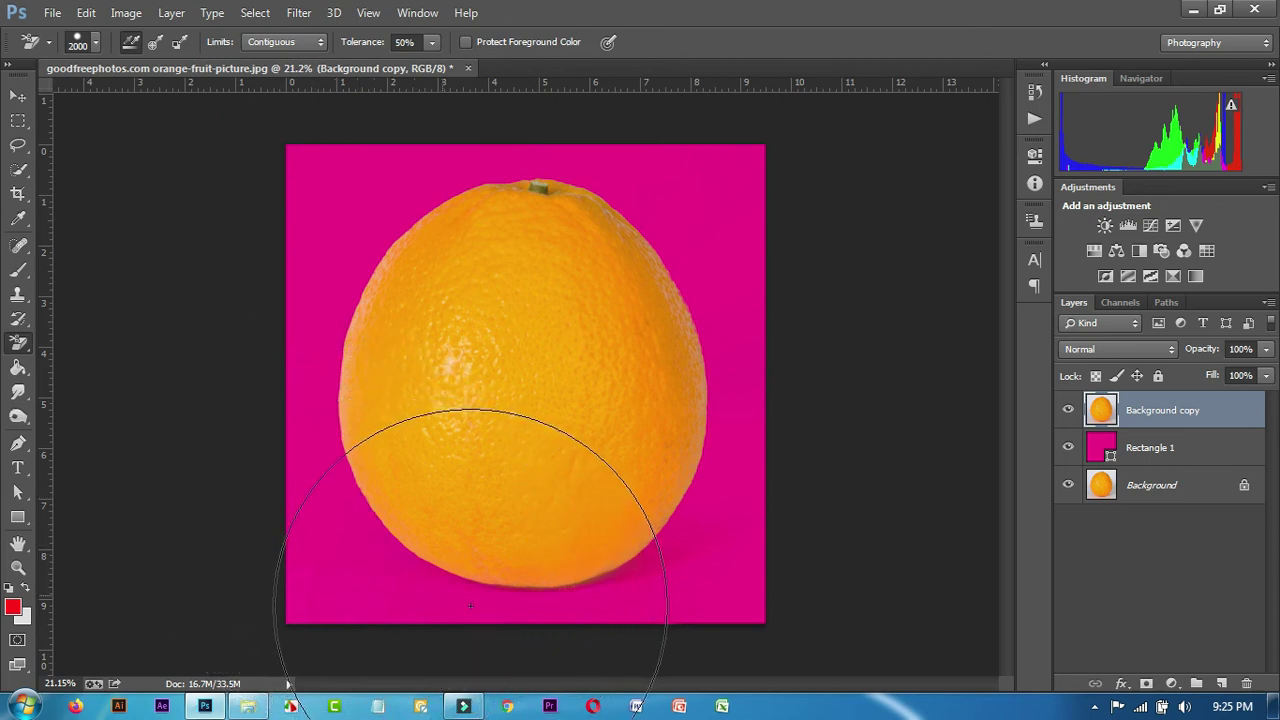
{"action": "left_click_drag", "start_coordinate": [619, 596], "coordinate": [741, 353]}
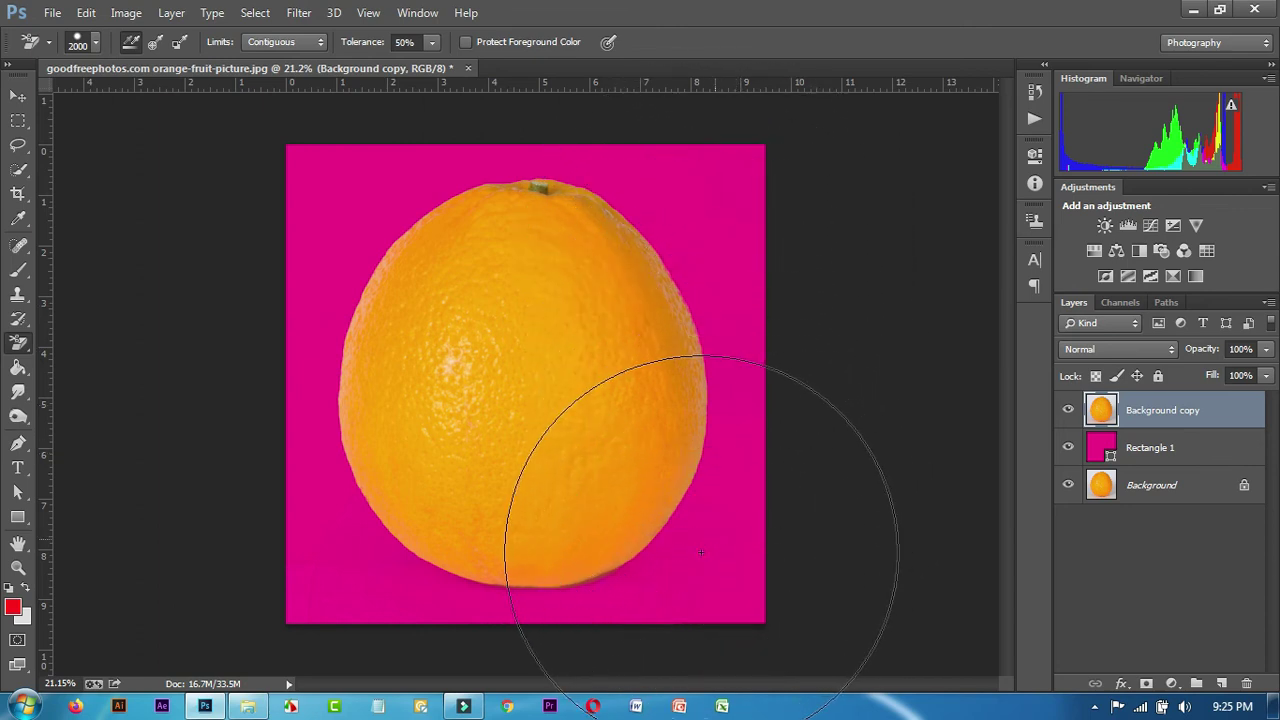
{"action": "left_click_drag", "start_coordinate": [710, 472], "coordinate": [687, 405]}
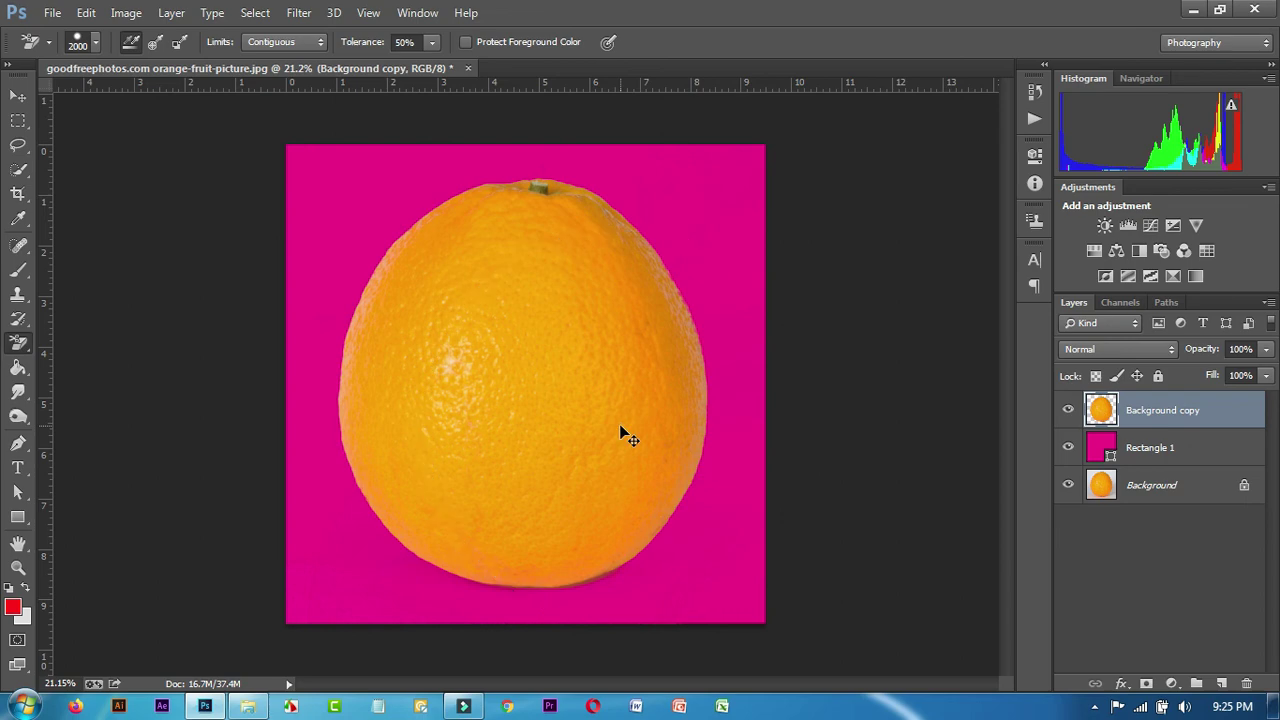
{"action": "key", "text": "ctrl+z"}
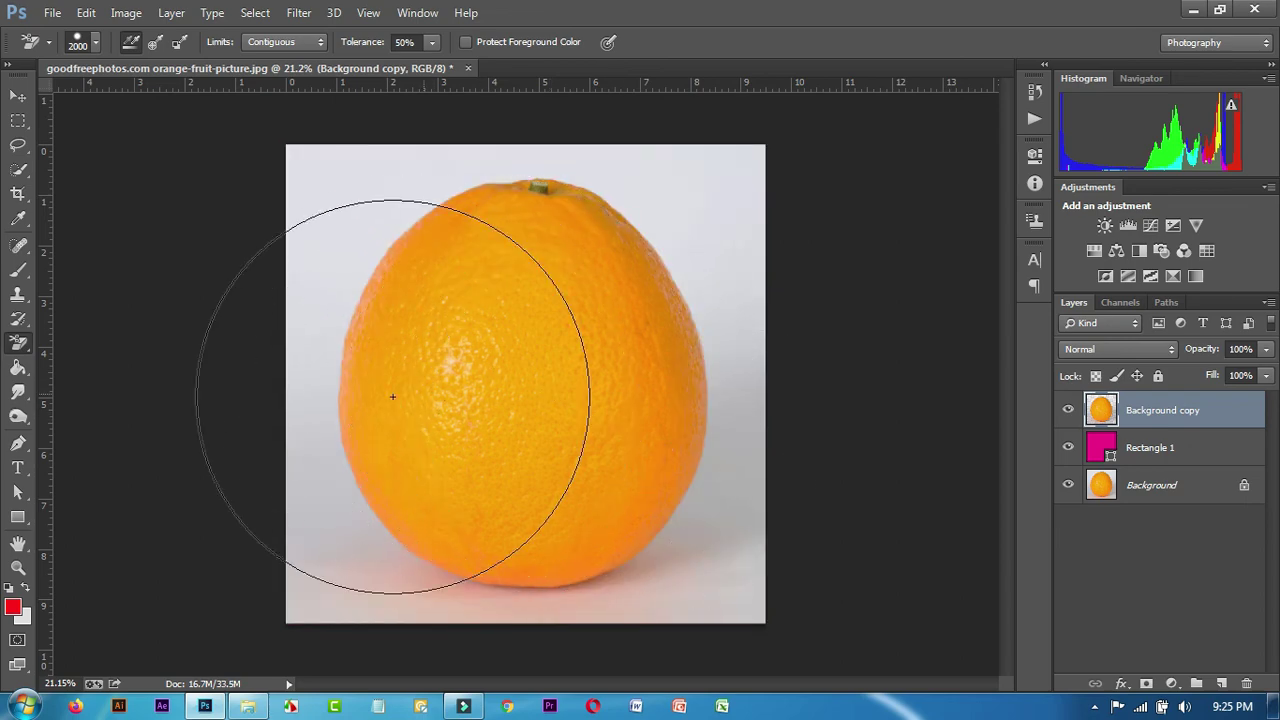
Erase the middle, lower-right and lower-left of the orange, then undo the last erasure
{"action": "left_click", "coordinate": [495, 332]}
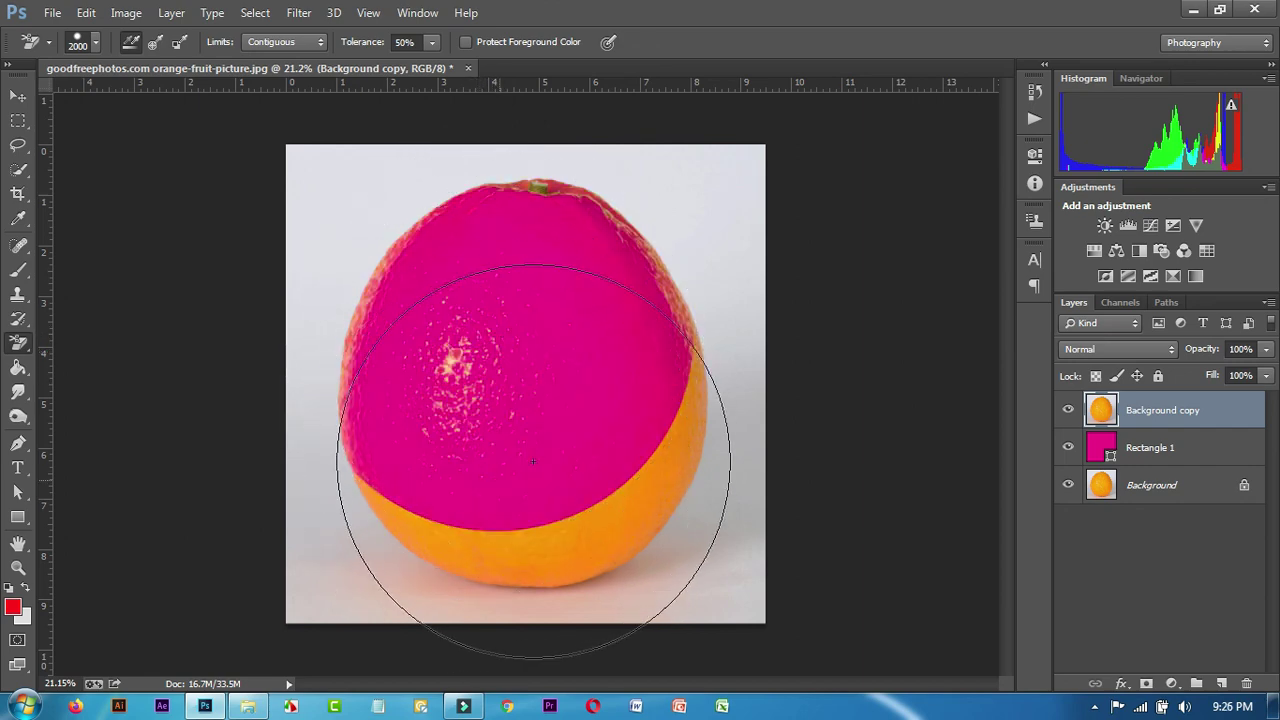
{"action": "left_click", "coordinate": [660, 510]}
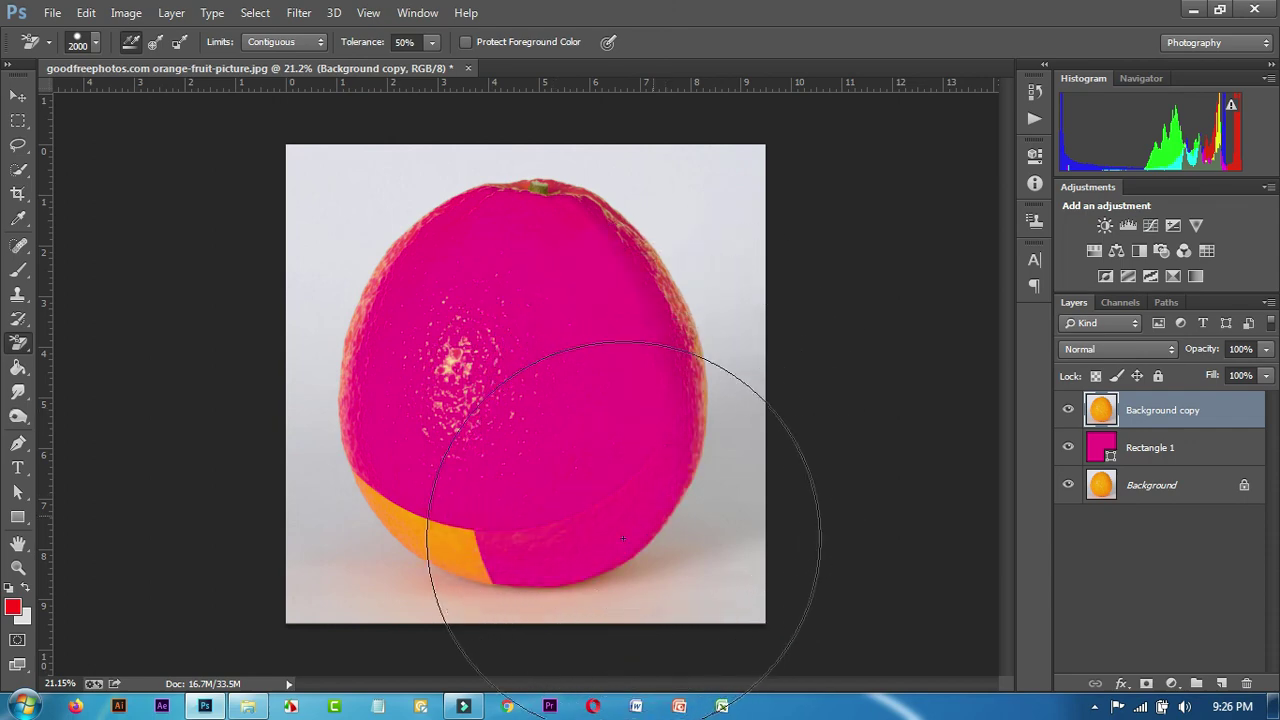
{"action": "left_click", "coordinate": [385, 503]}
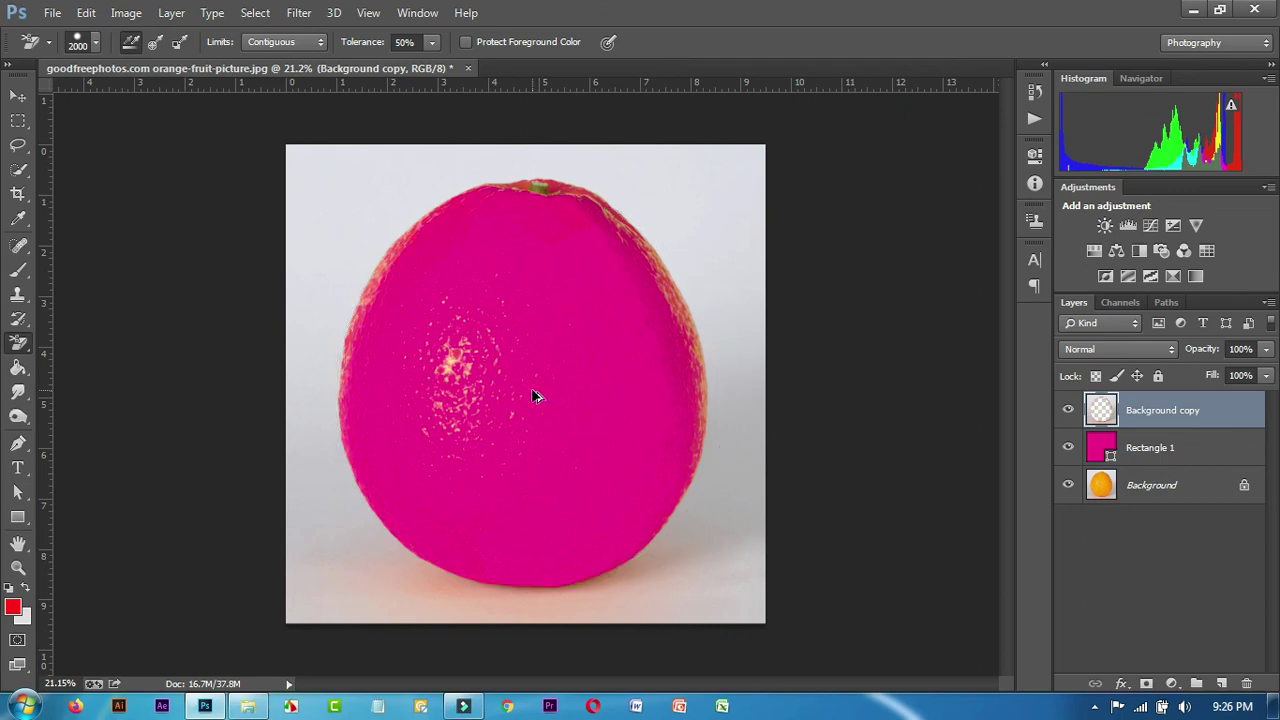
{"action": "key", "text": "ctrl+z"}
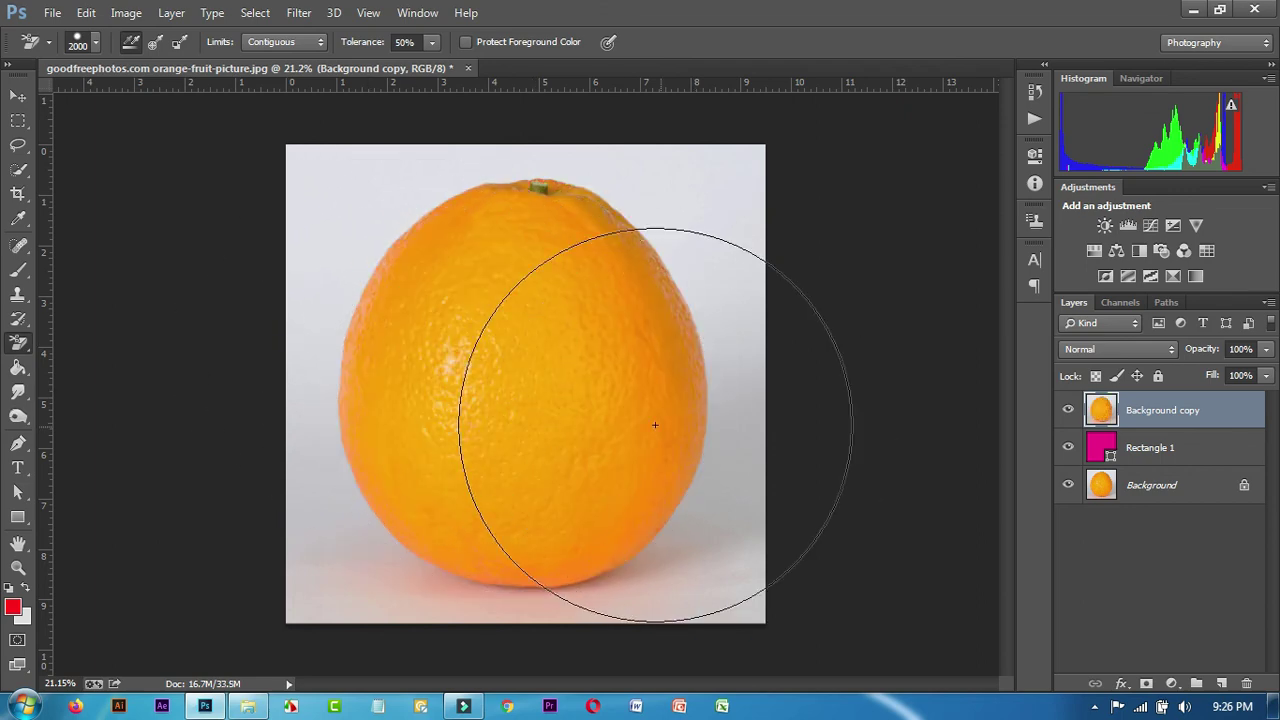